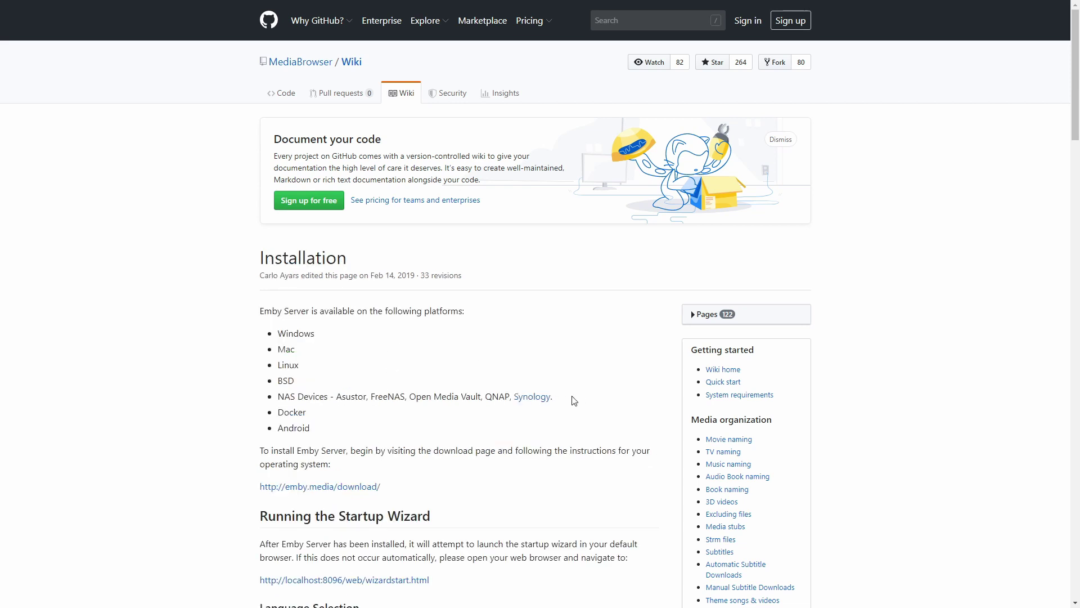
- Open the Synology help page linked from the Emby installation wiki and look through its topics
left_click(528, 398)
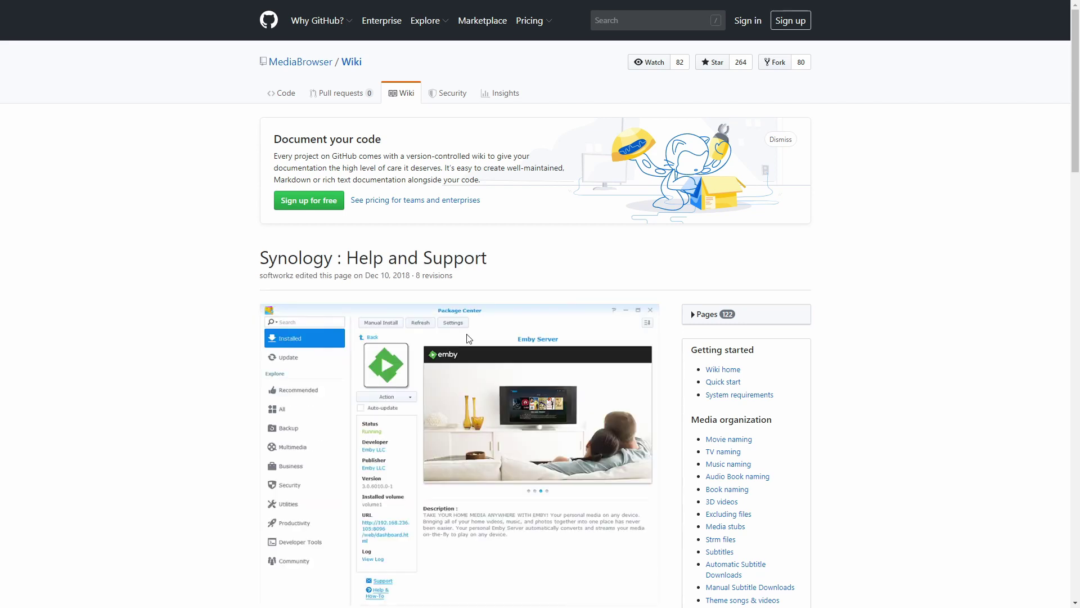
scroll(469, 338, "down", 5)
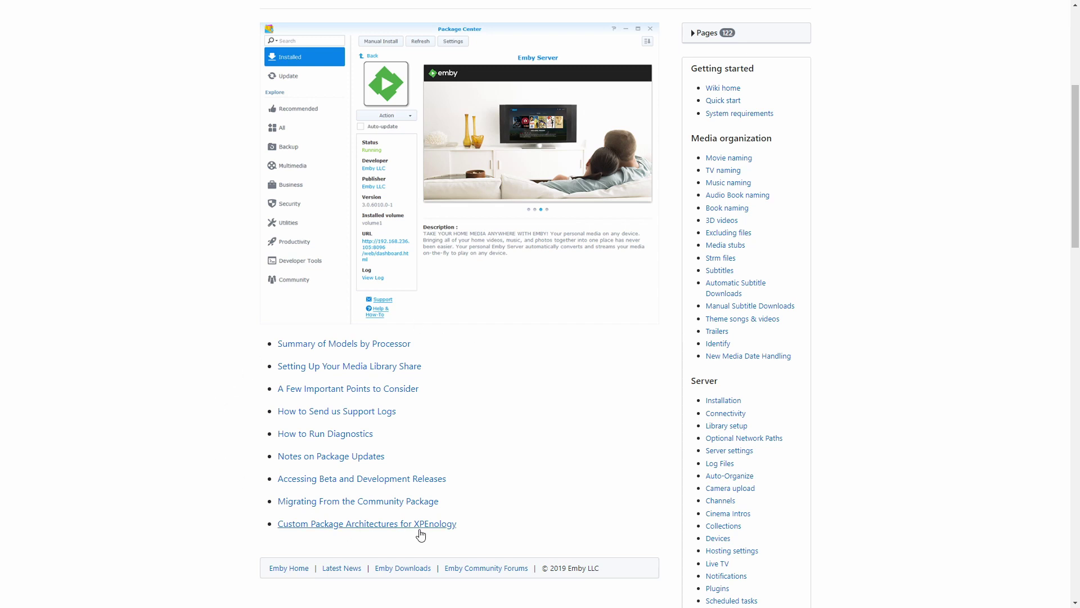
scroll(420, 535, "up", 5)
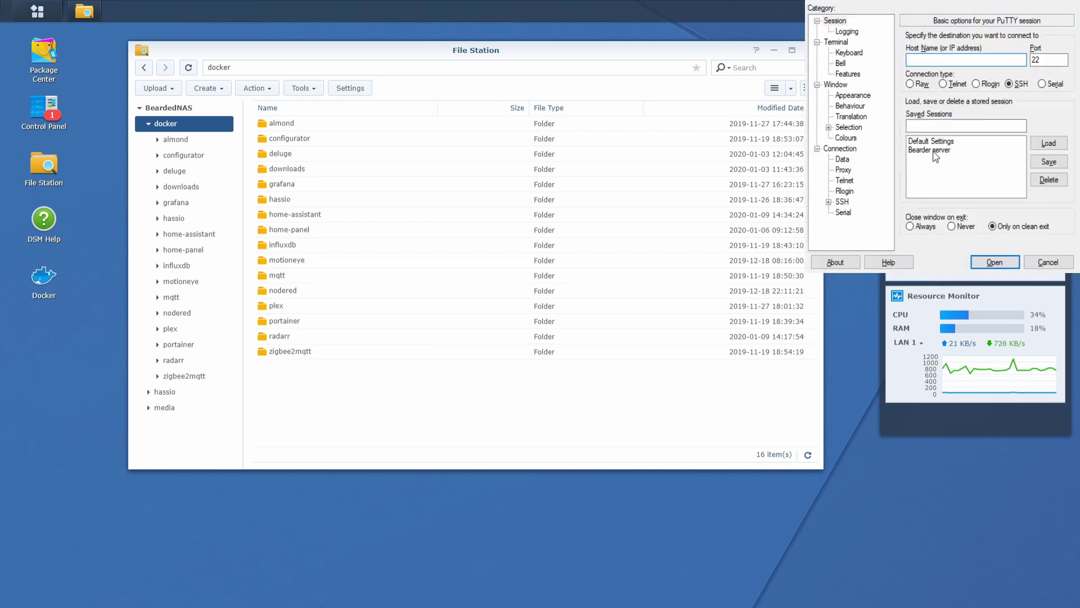
- Switch to PuTTY, open the saved "Bearder server" session, and log in with the account username and password
double_click(934, 150)
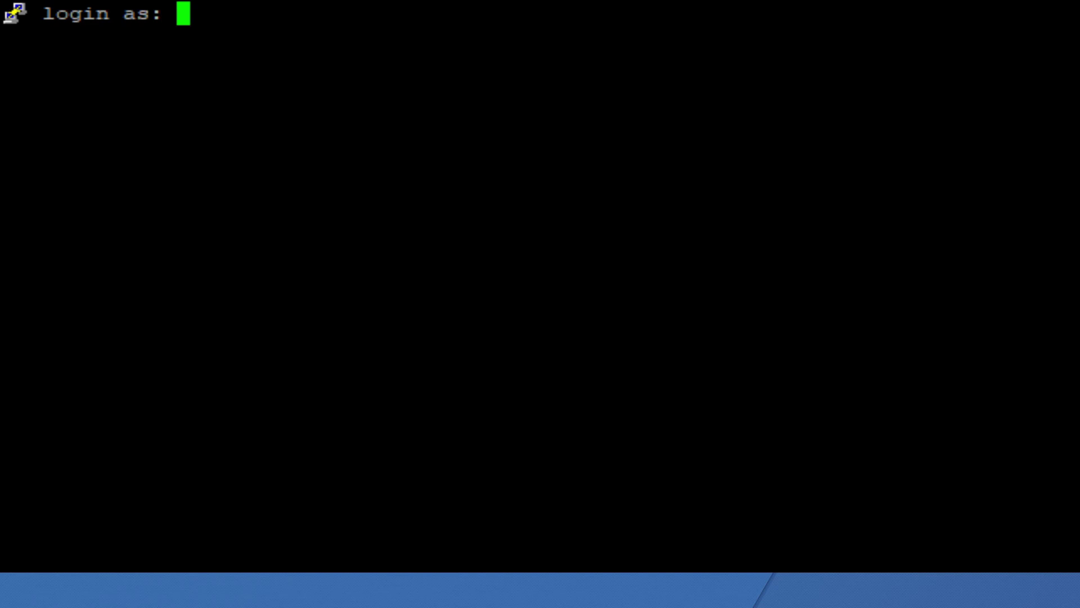
type("BeardedT")
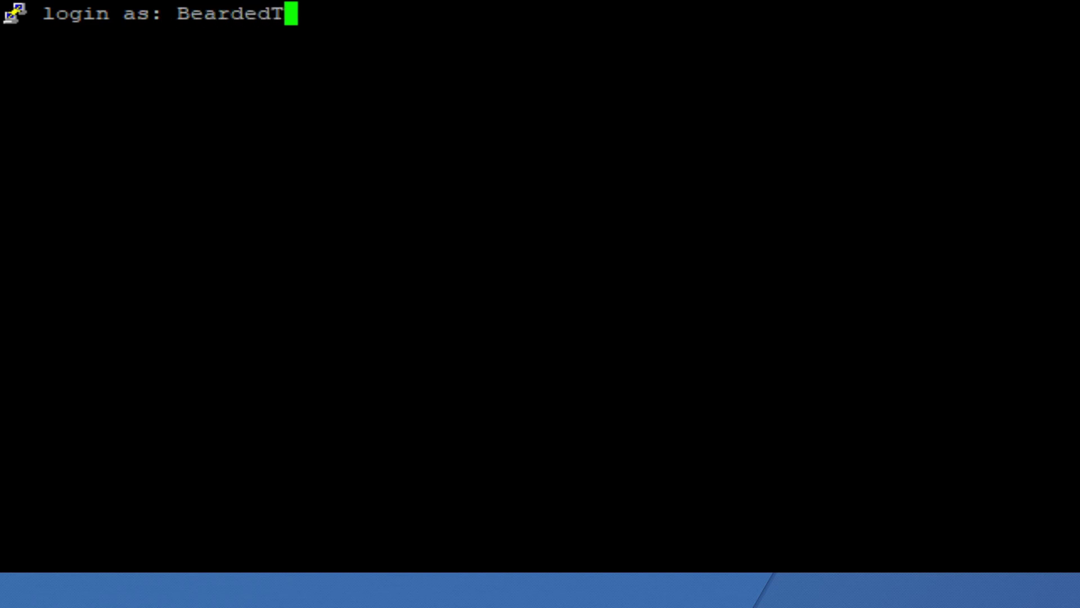
type("inker")
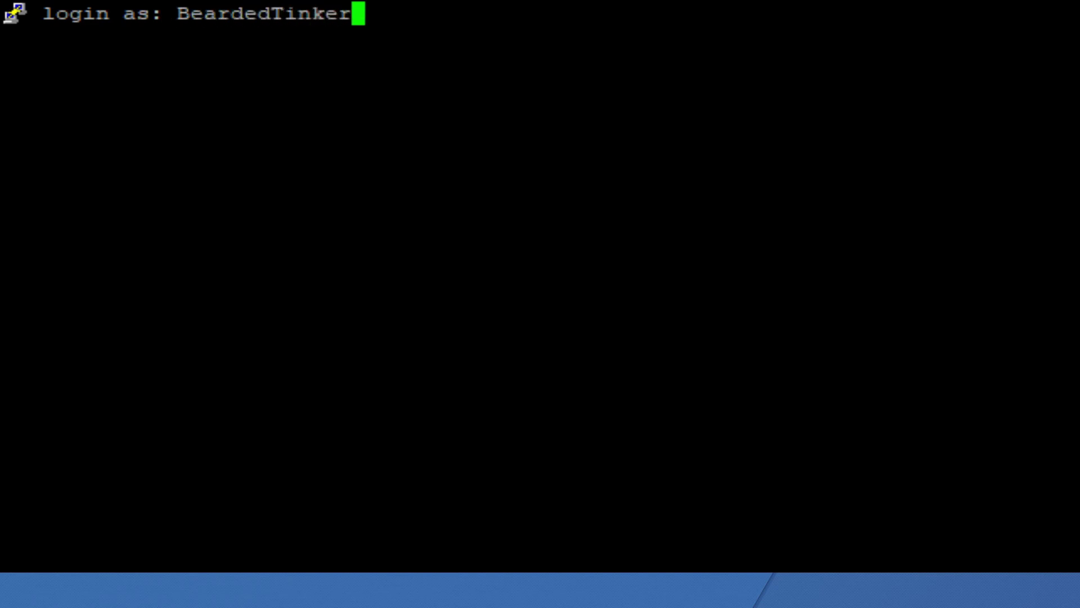
key("Return")
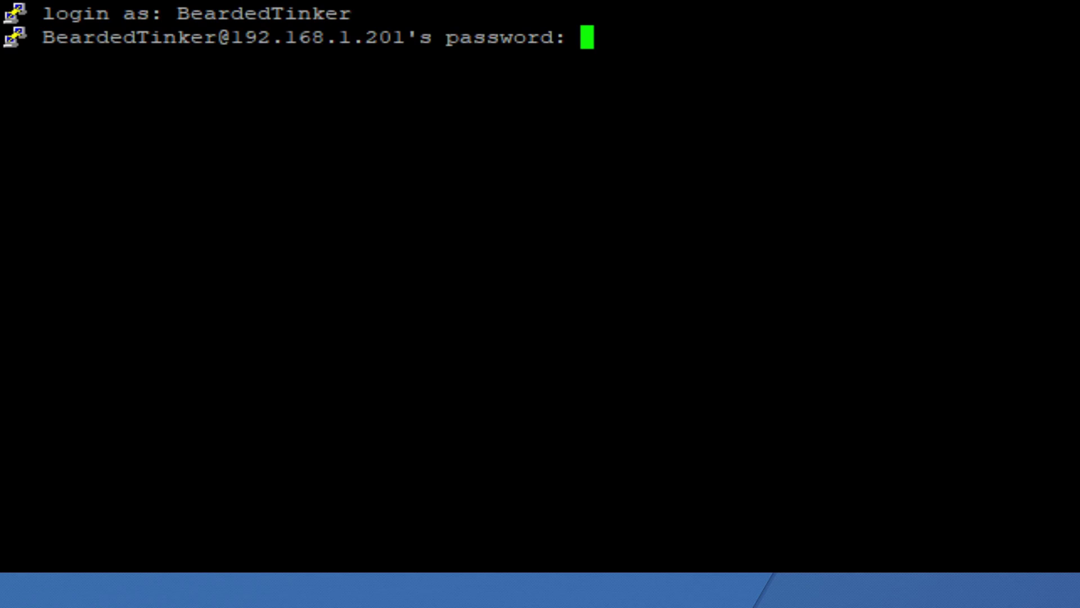
key("Return")
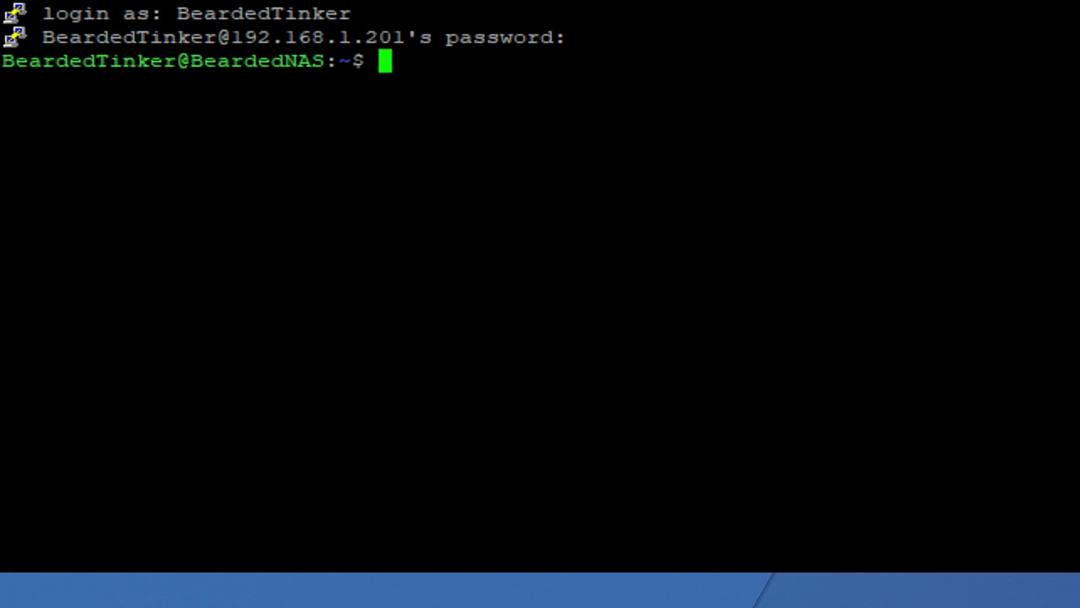
- Create the directory /volume1/docker/emby with mkdir and clear the terminal
type("mkdi")
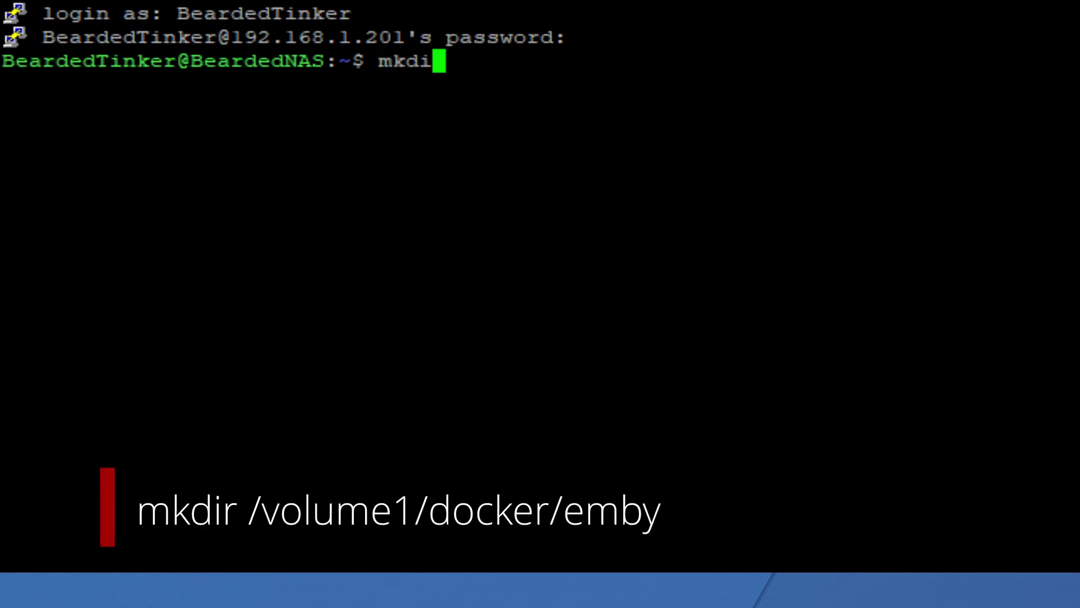
type("r /volume")
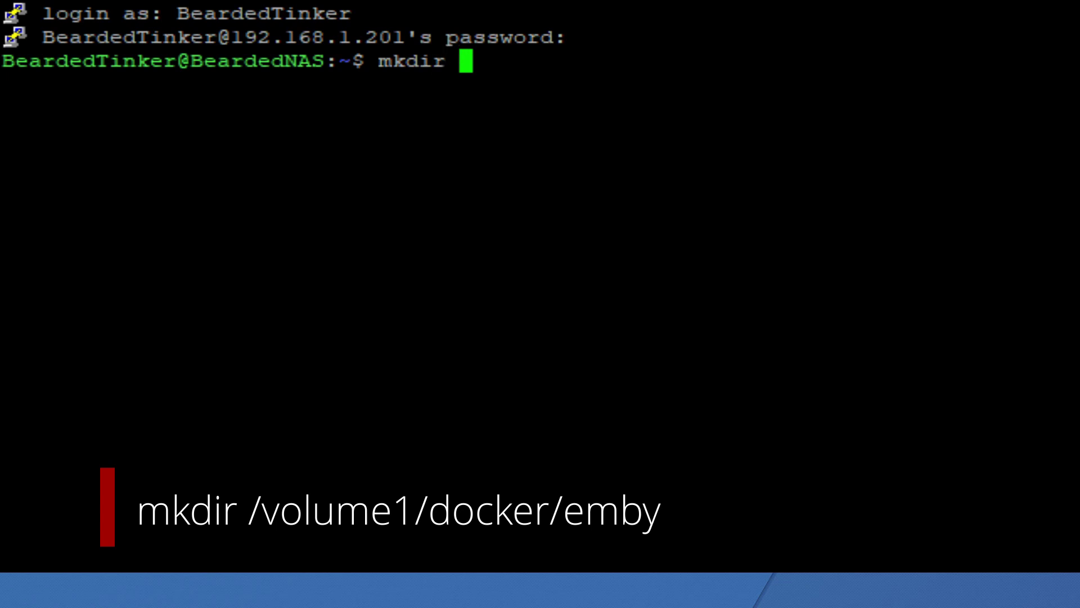
type("1")
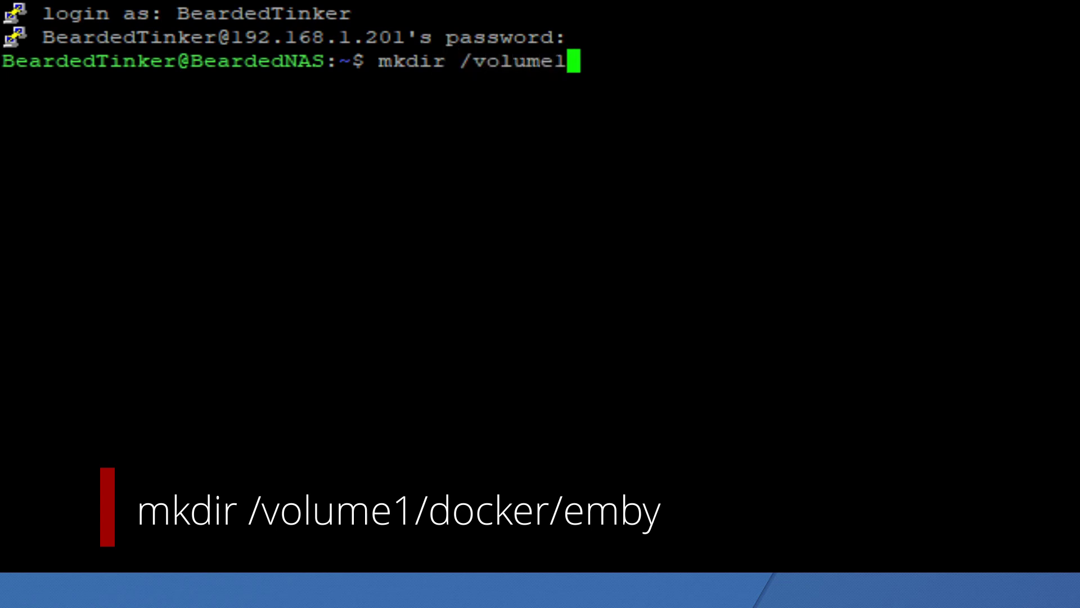
type("/docker/emby")
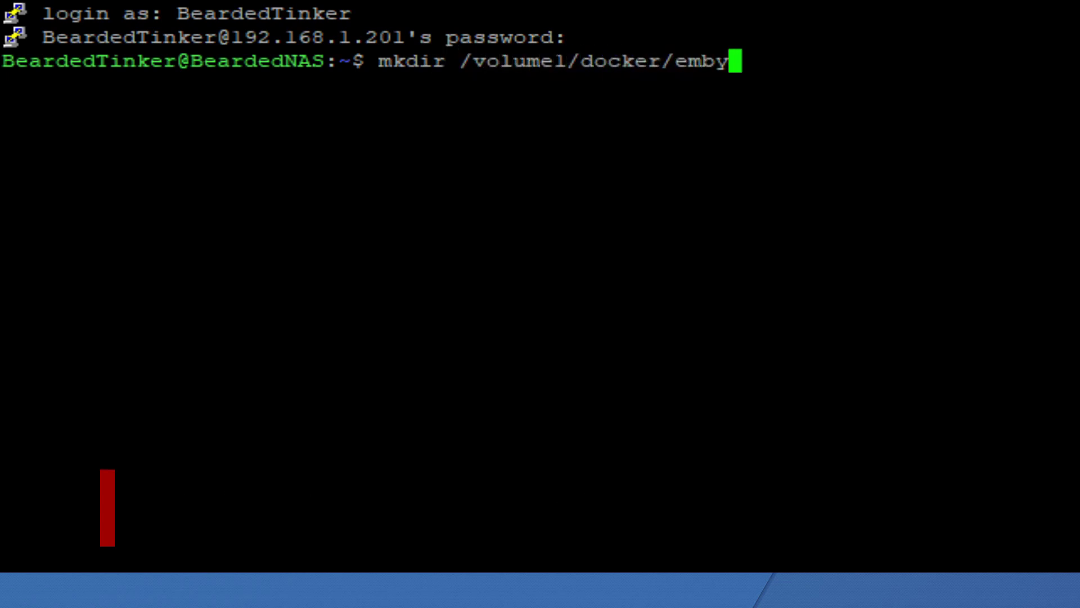
key("Return")
type("clear")
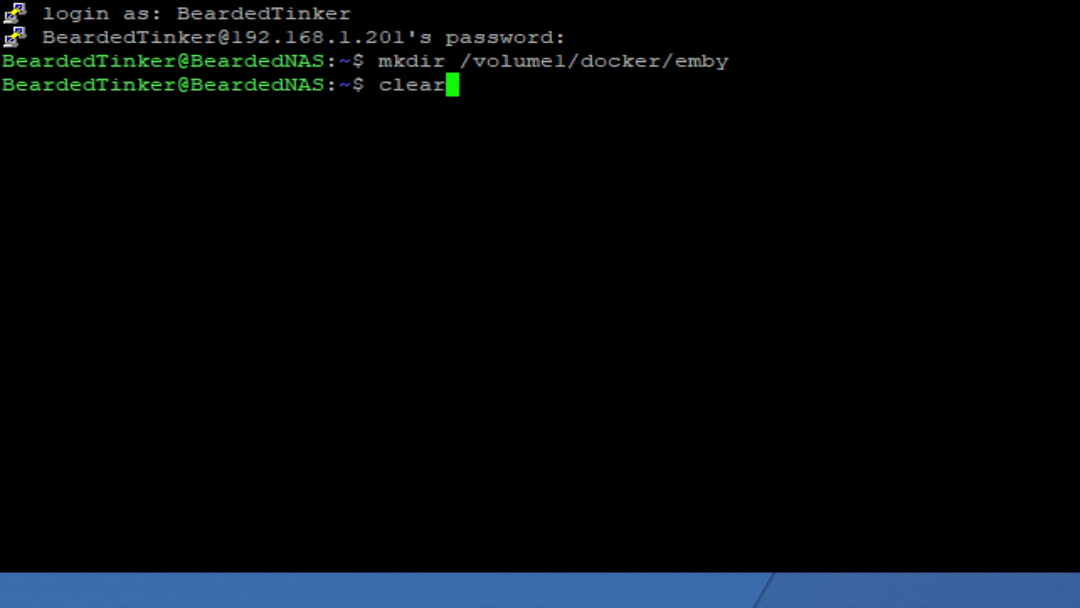
key("Return")
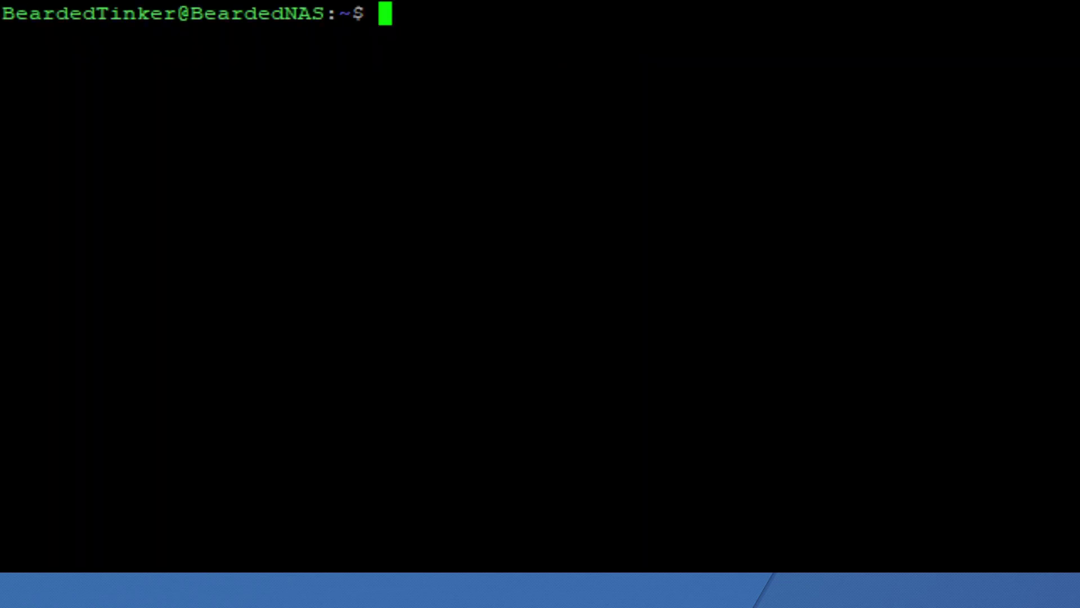
- Check the logged-in account's user and group IDs with the id command, and clear the terminal
type("id")
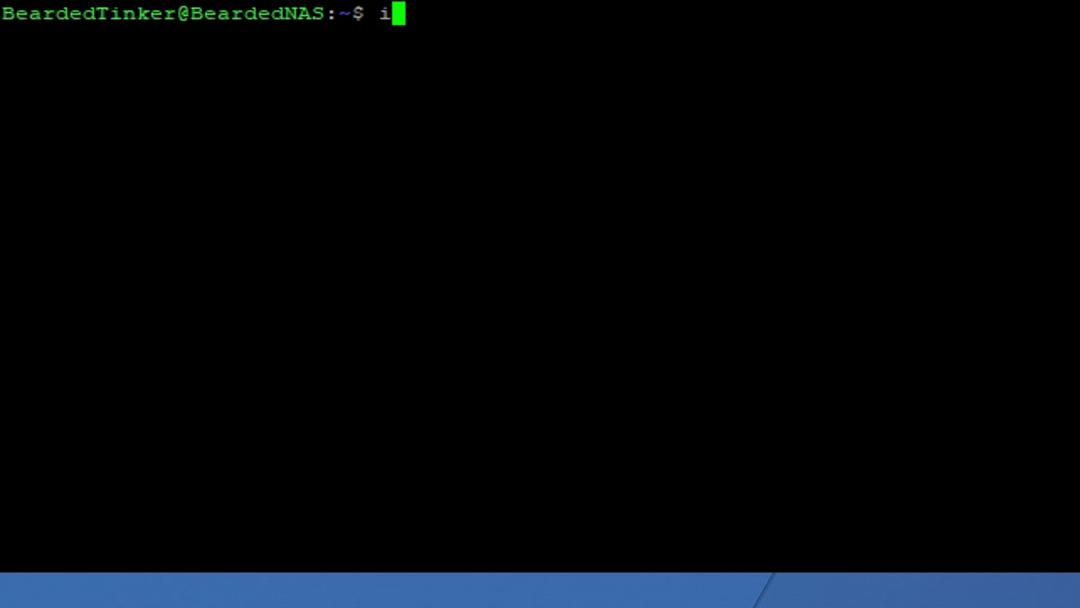
key("Return")
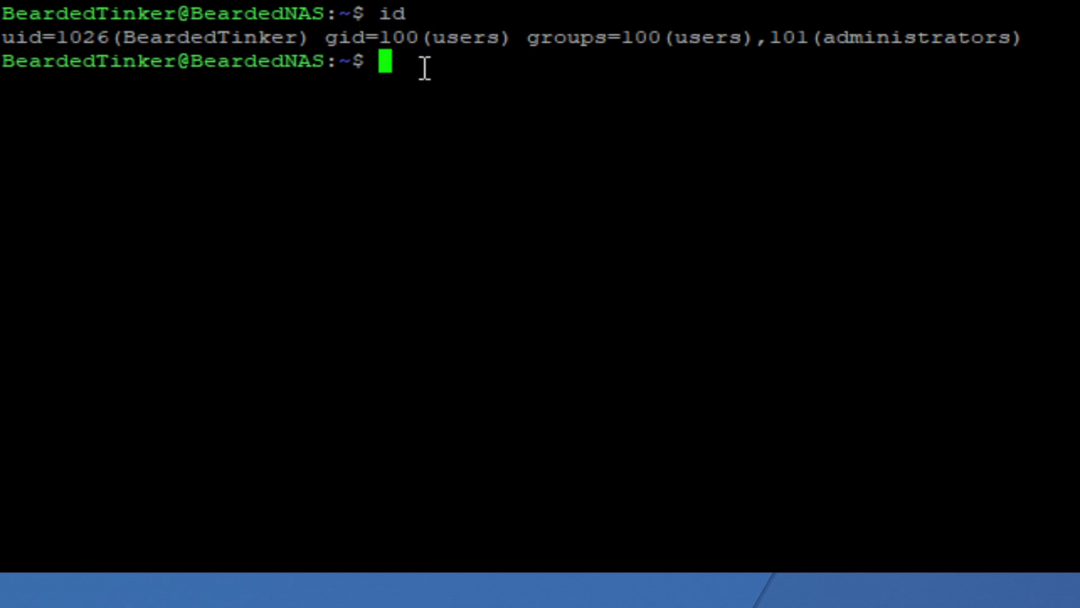
type("clear")
key("Return")
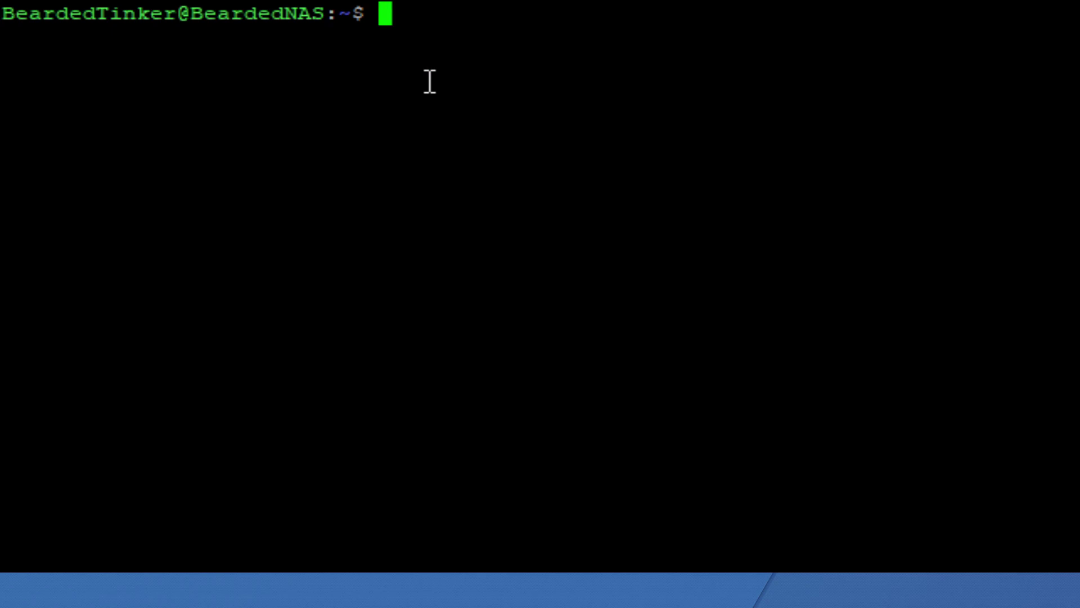
- Begin a sudo docker run command with the options -itd, --name="emby" and --net=host, without executing it
type("sudo ")
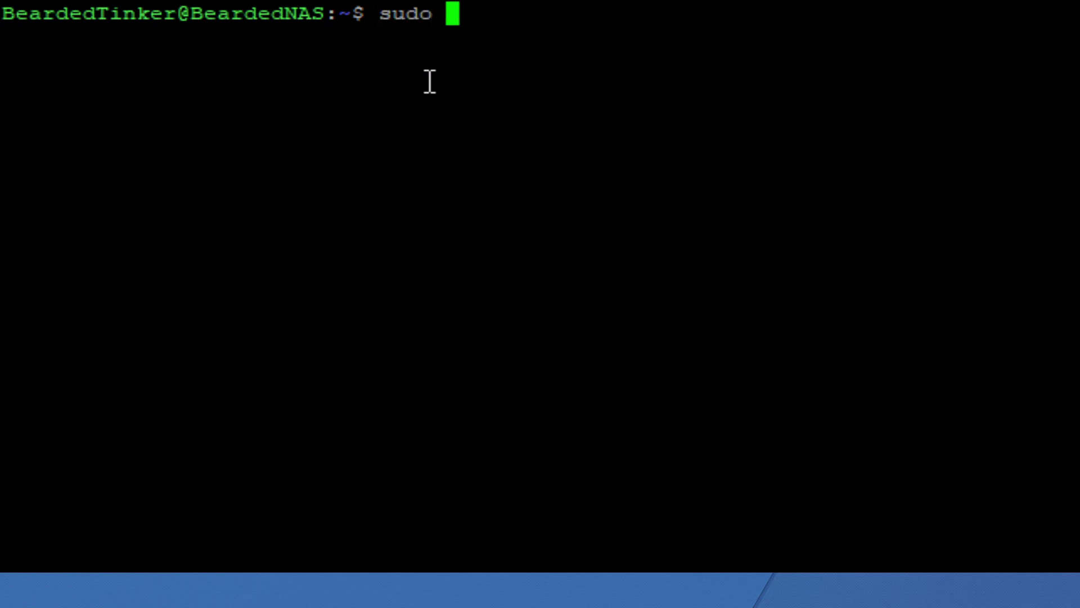
type("docker run ")
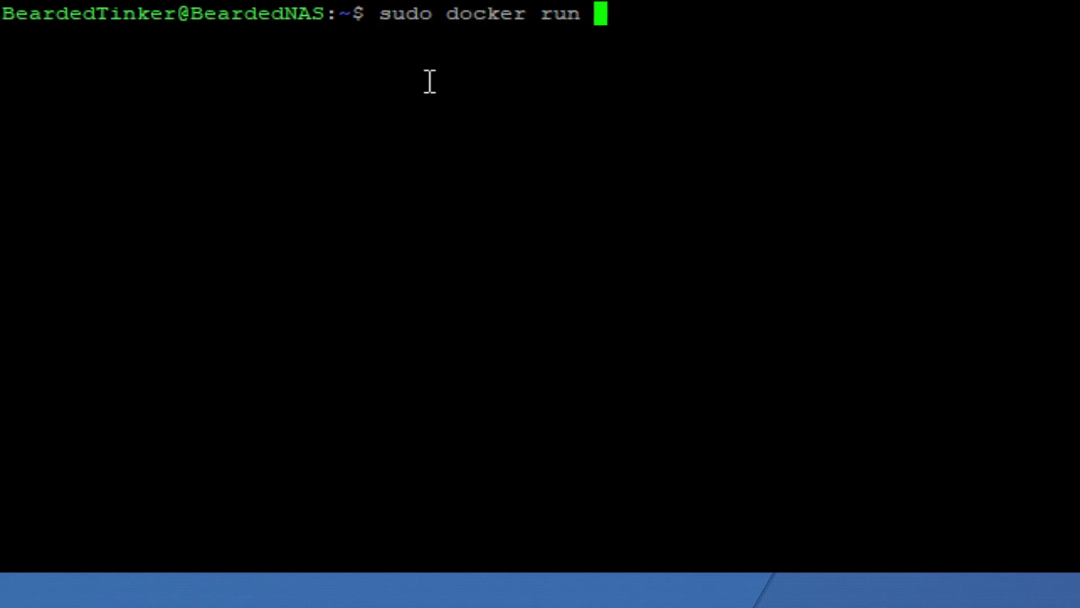
type("-itd")
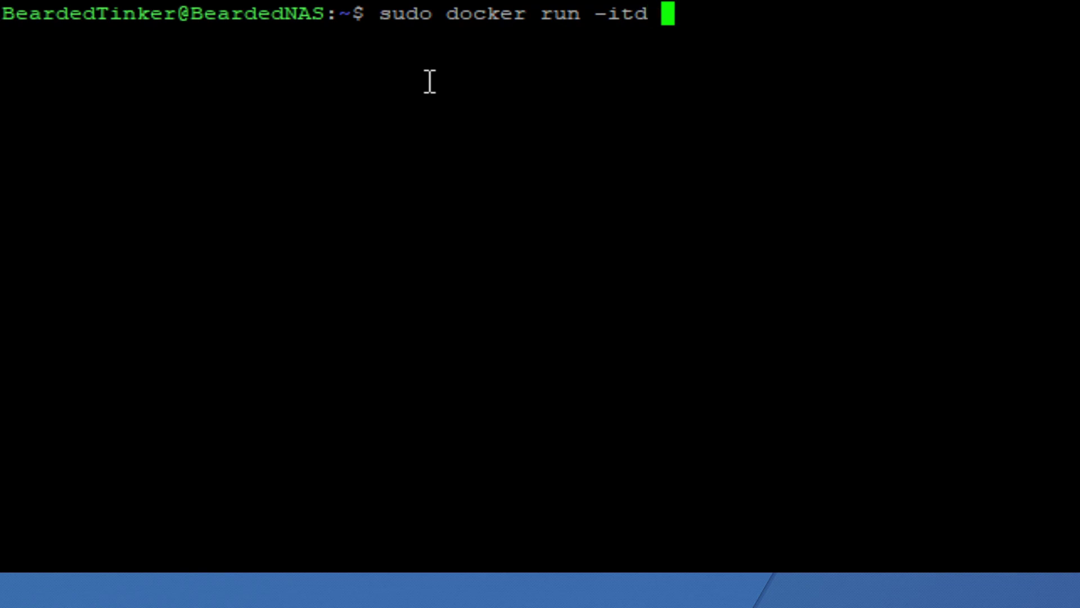
type(" --name=")
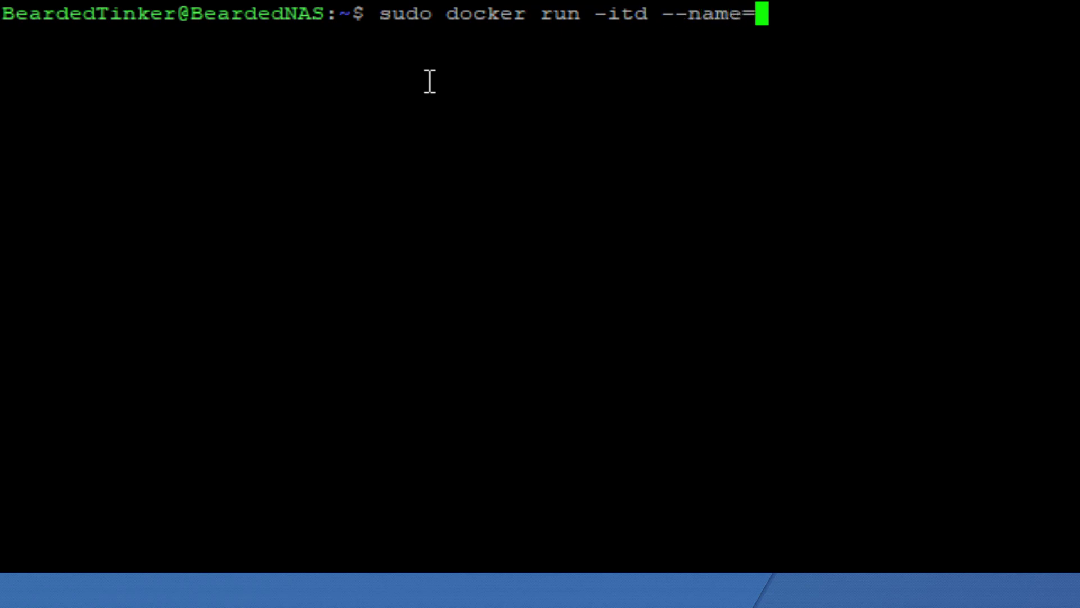
type("\"emby\" ")
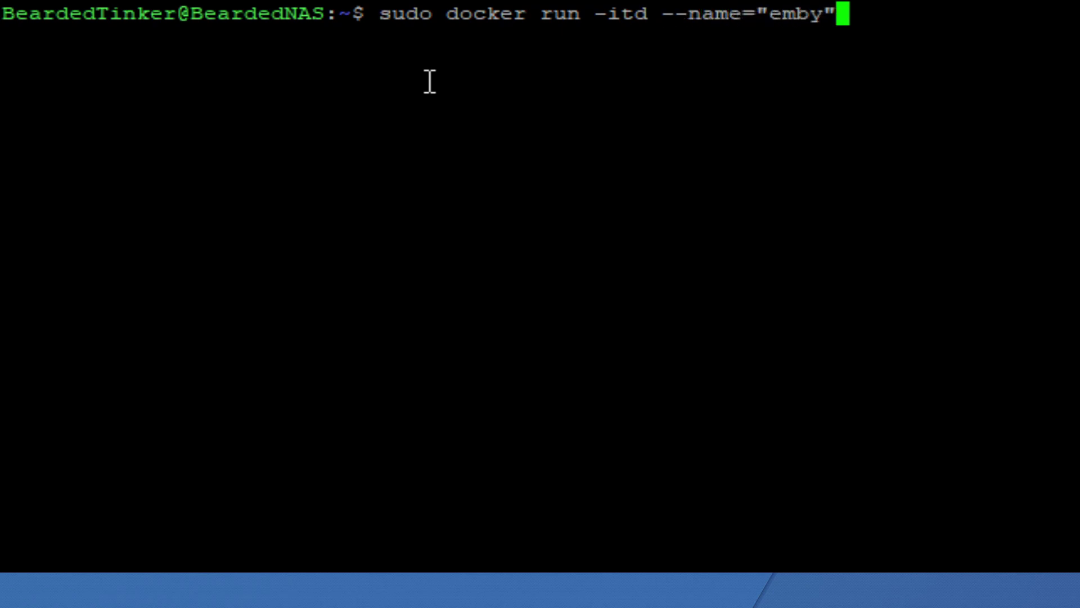
type("--net")
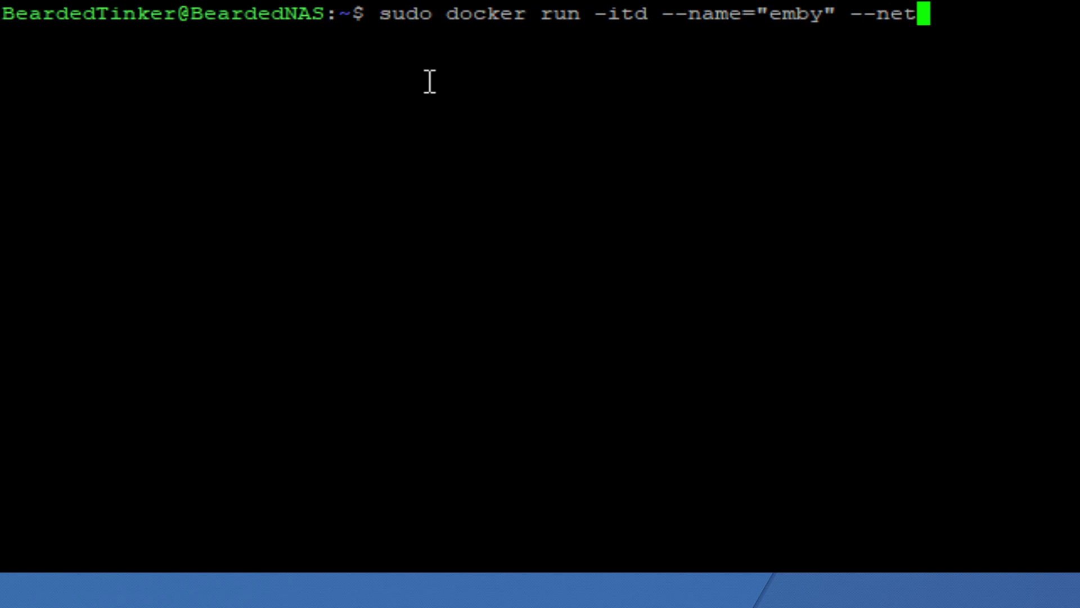
type("=host")
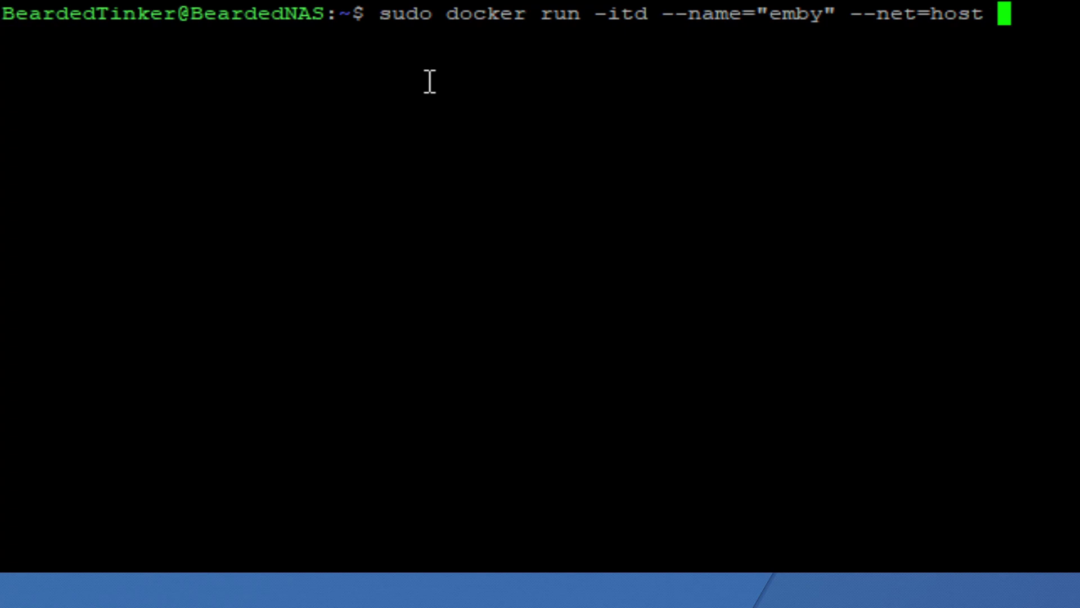
- Add the port mappings -p 8096:8096 and -p 8920:8920 to the docker run command
type("-p ")
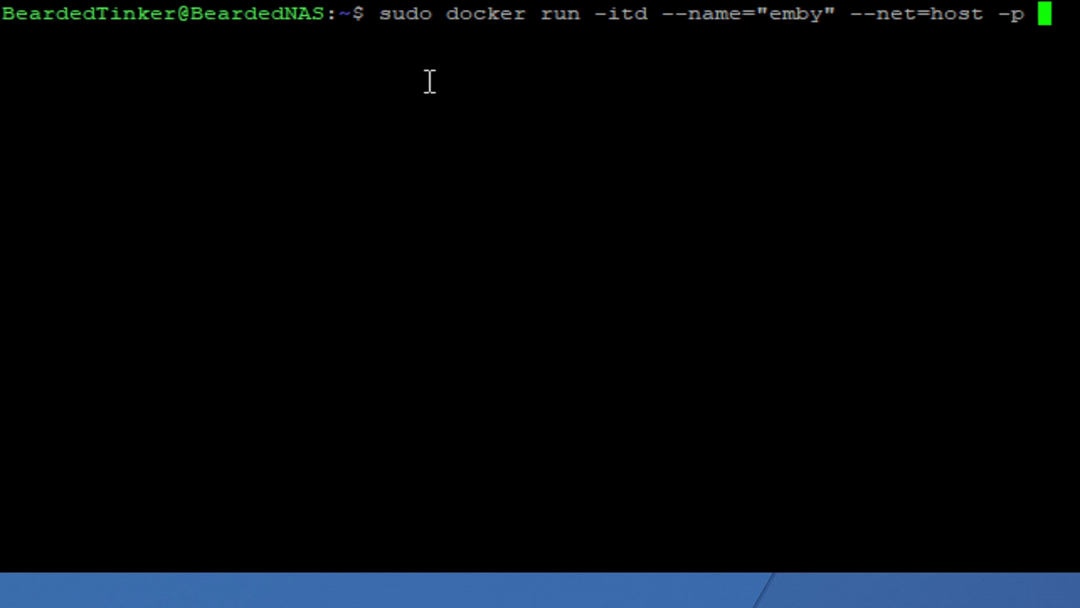
type("80")
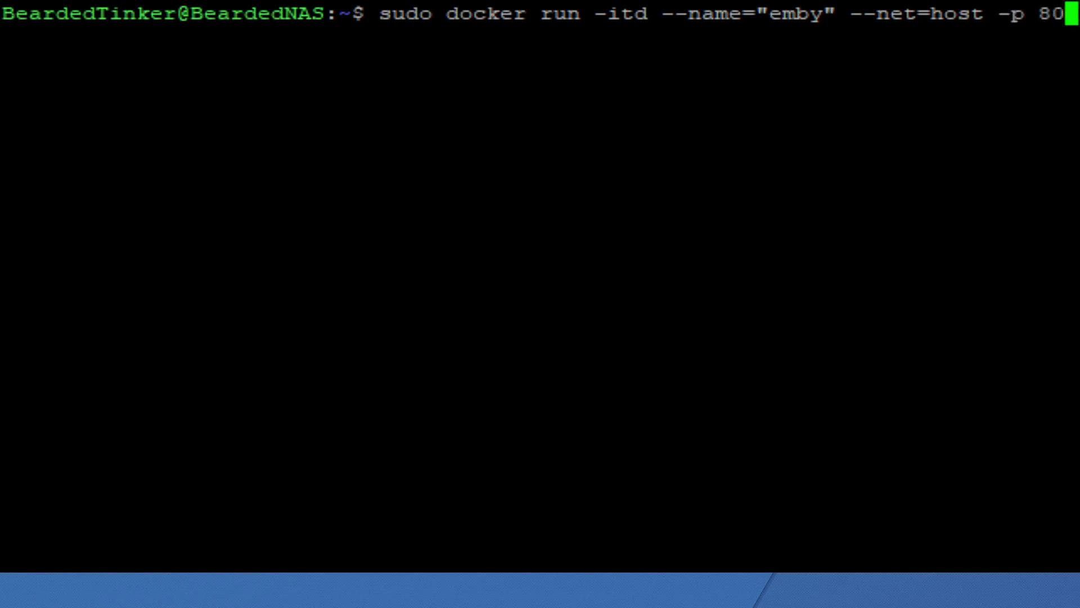
type("96:8096")
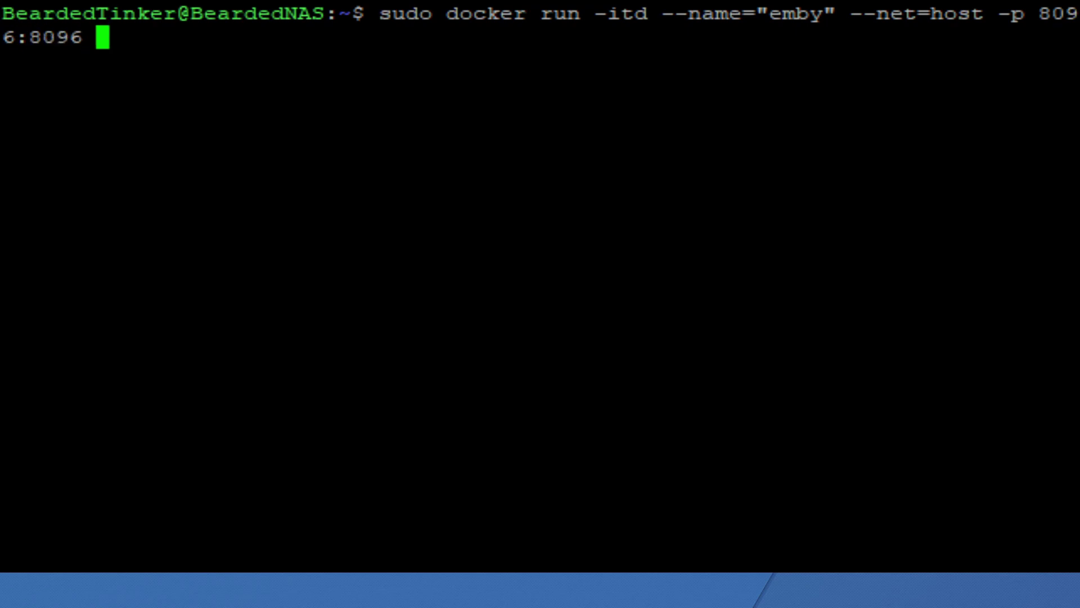
type(" -p ")
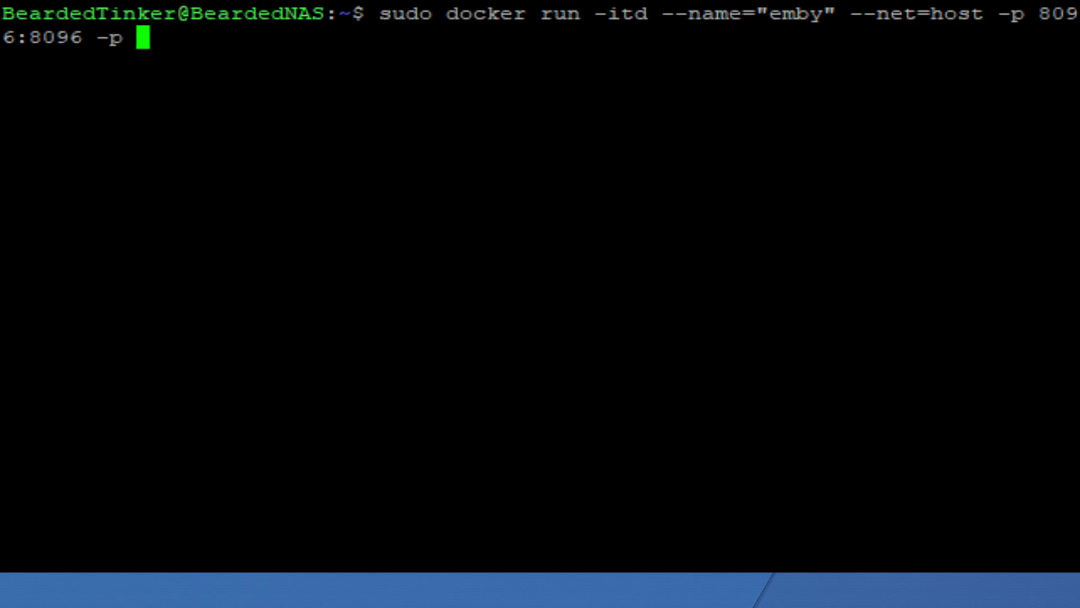
type("8920")
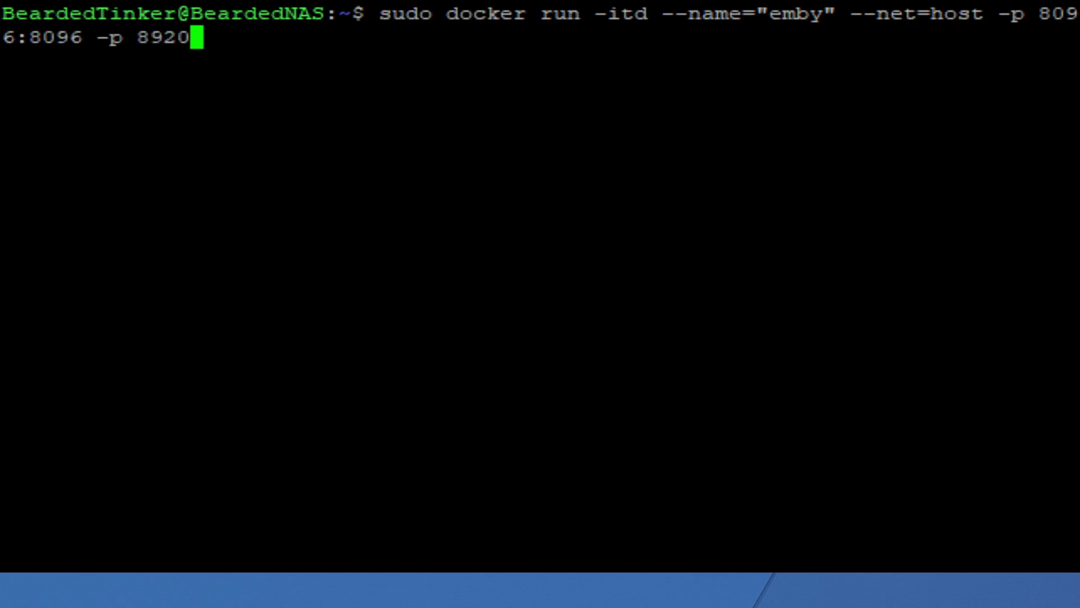
type(":")
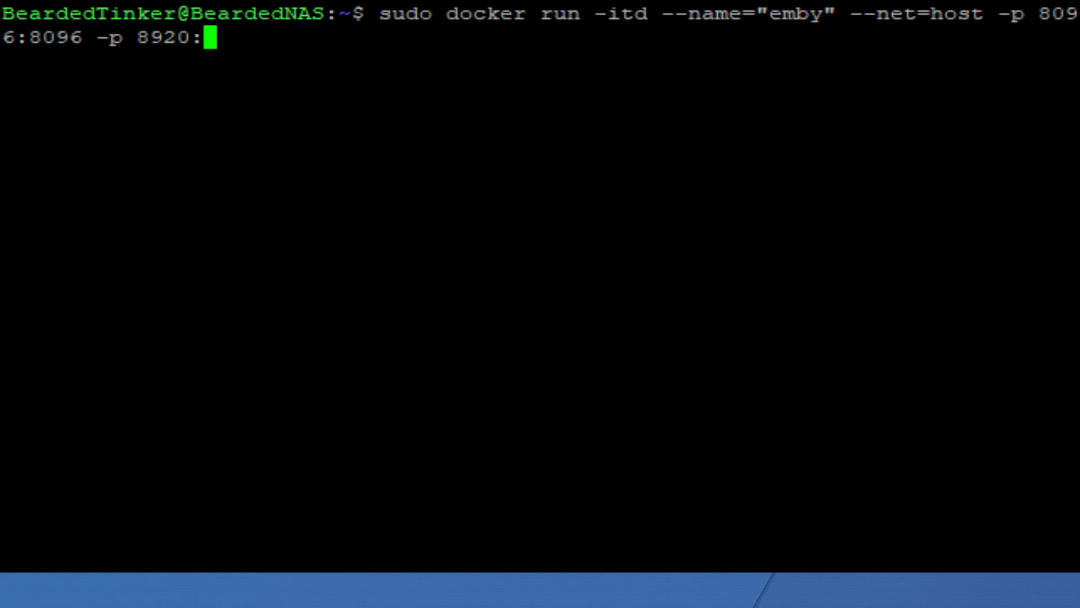
type("8920")
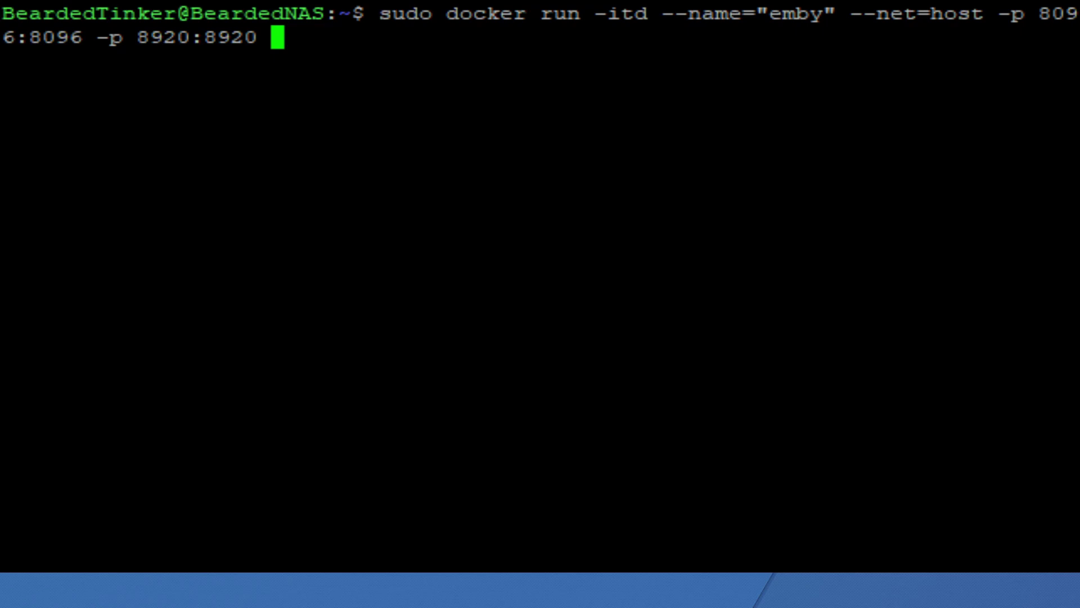
- Add the volume mapping -v /volume1/docker/emby:/config to the docker run command
type("-")
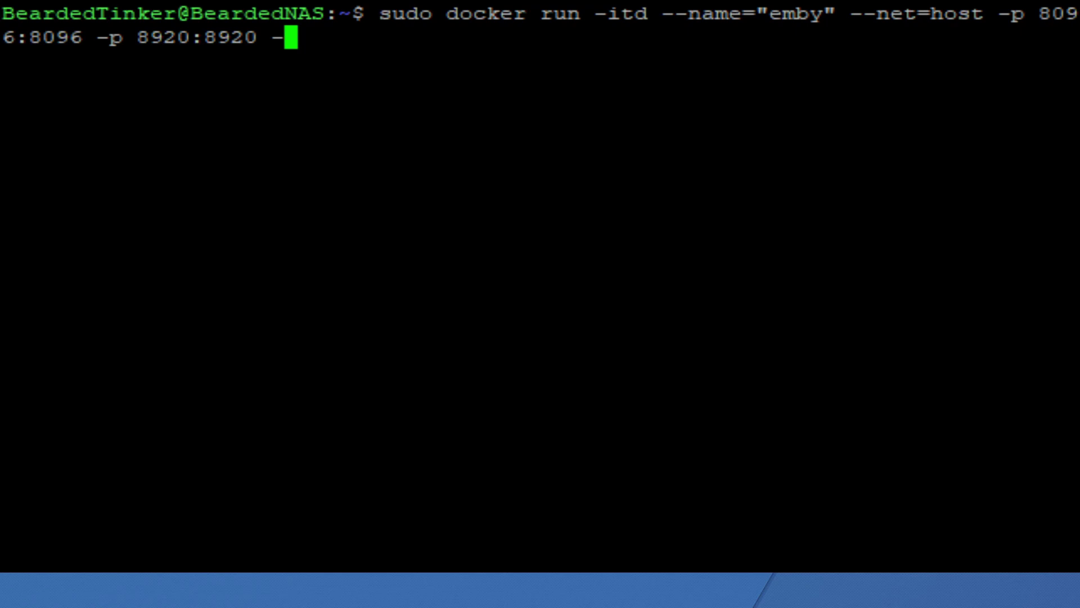
type("v /")
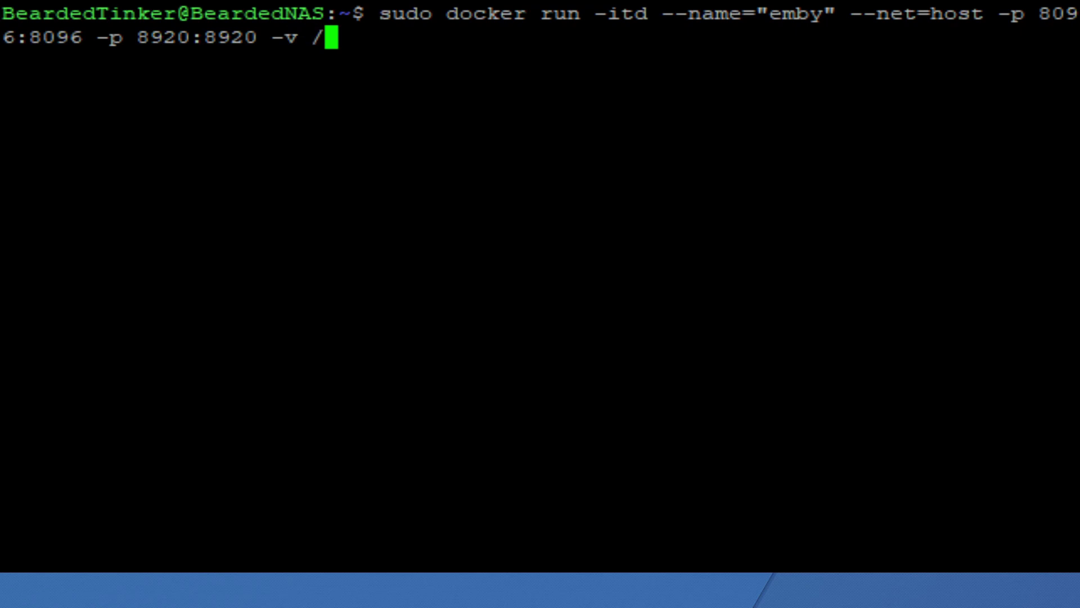
type("volume1")
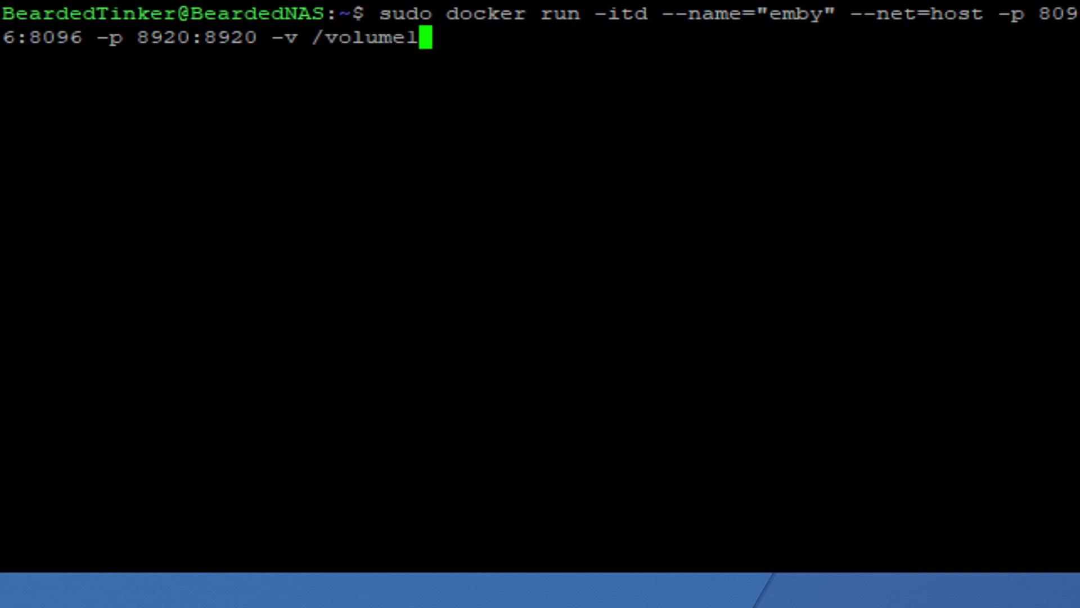
type("/docker/emby")
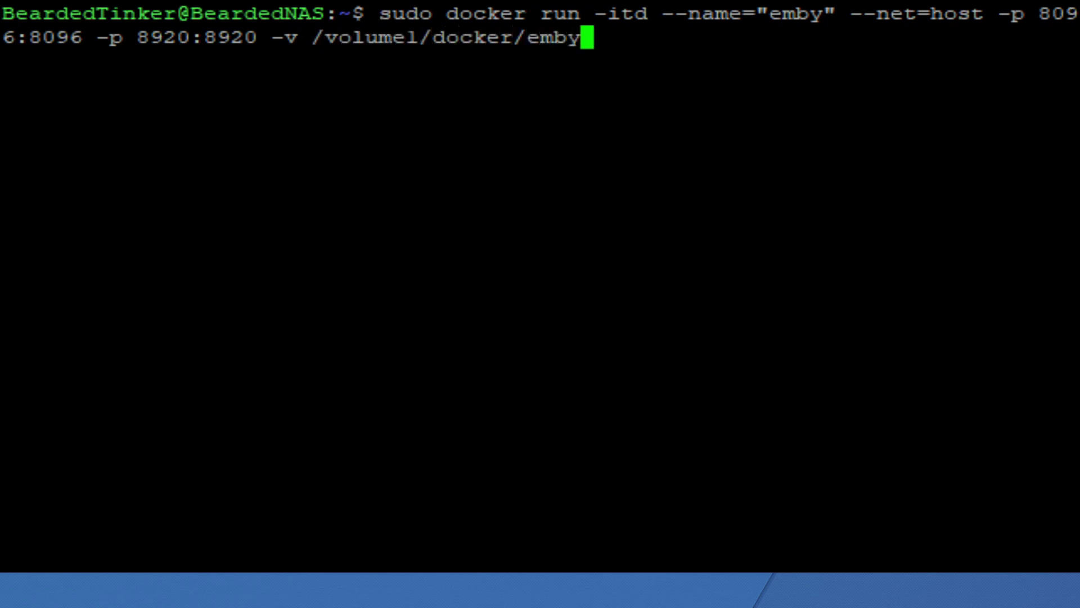
type(":")
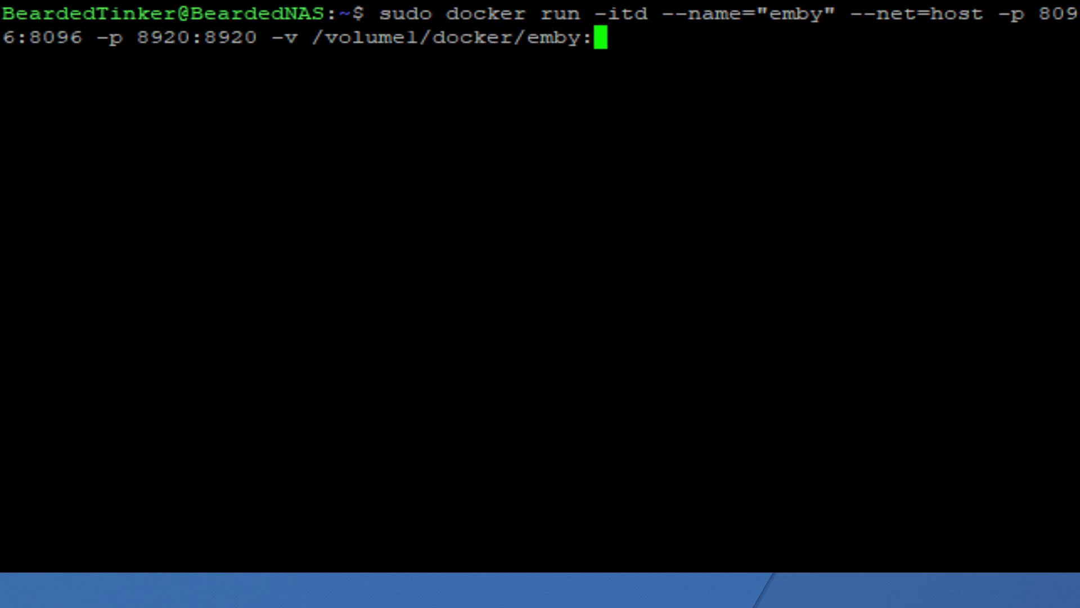
type("/config ")
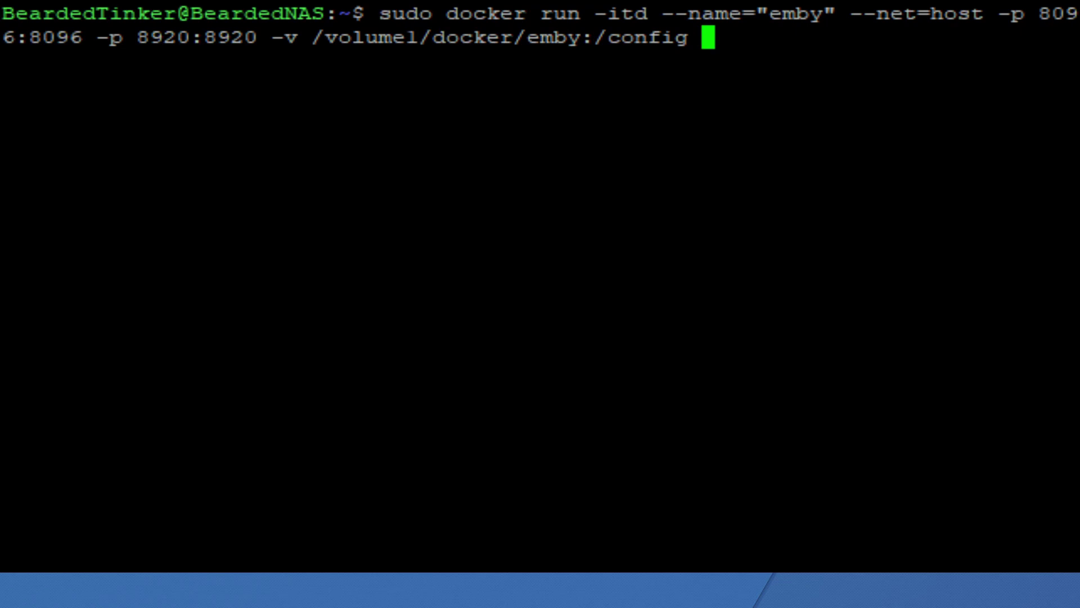
- Add the movies volume mapping -v /media/movies:/mnt/share1 to the docker run command
type("-v")
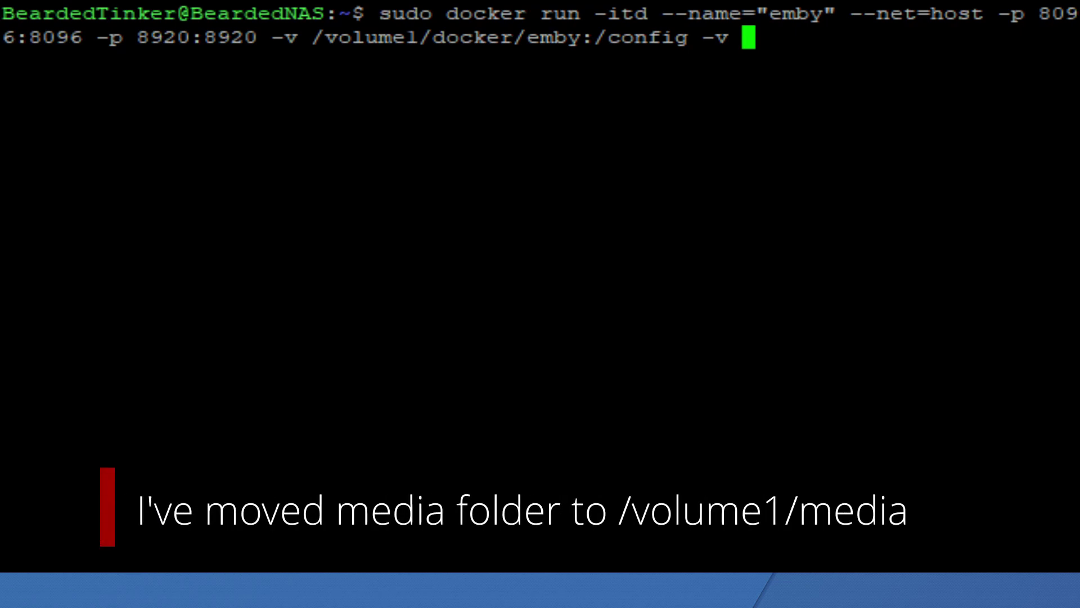
type("/media")
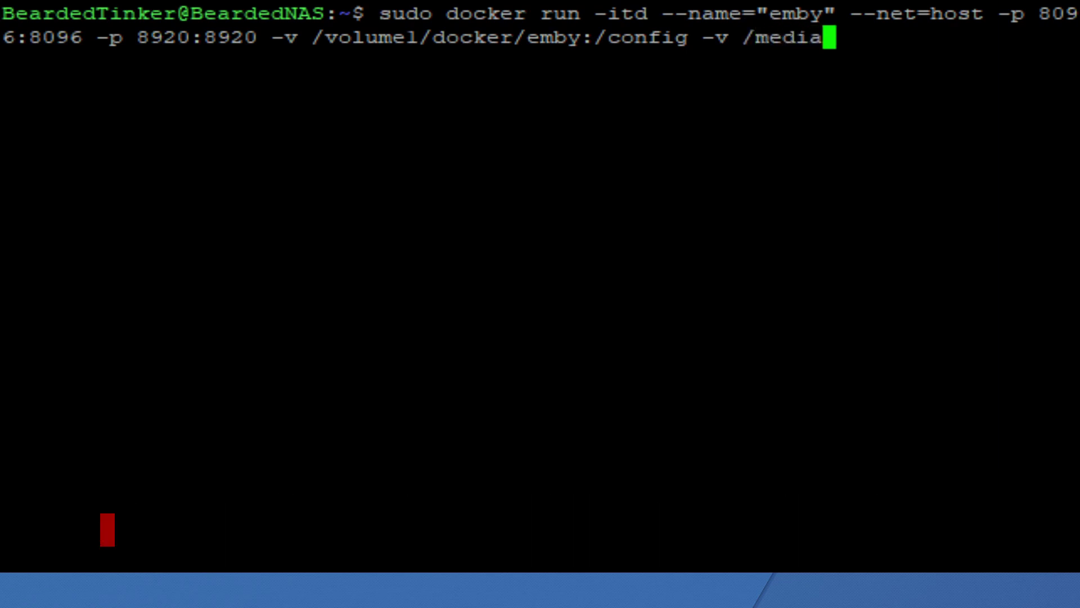
type("/moviue")
key("BackSpace")
key("BackSpace")
type("e")
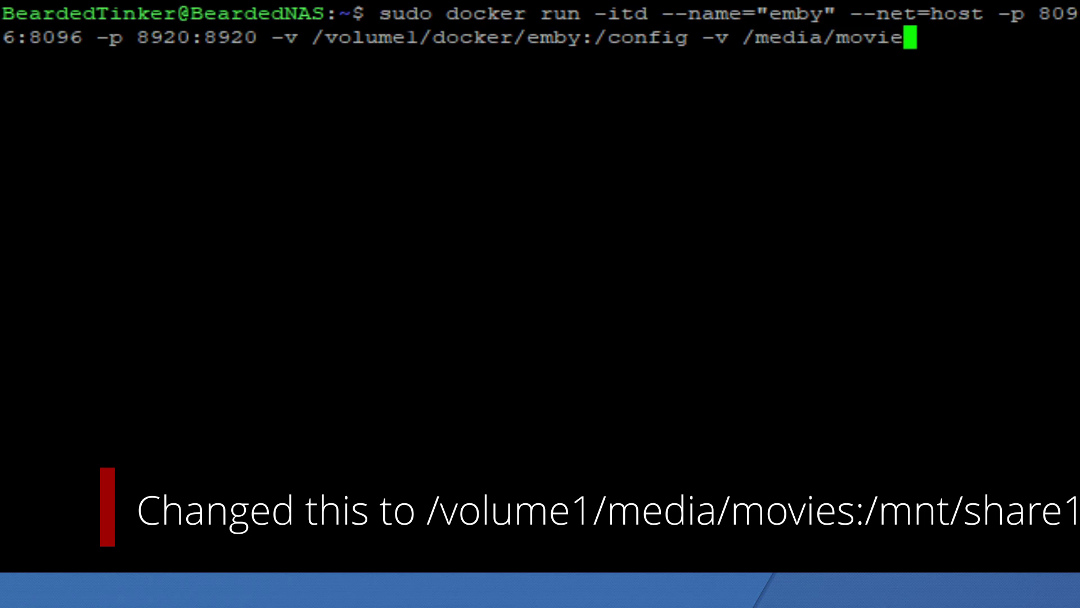
type("s:/")
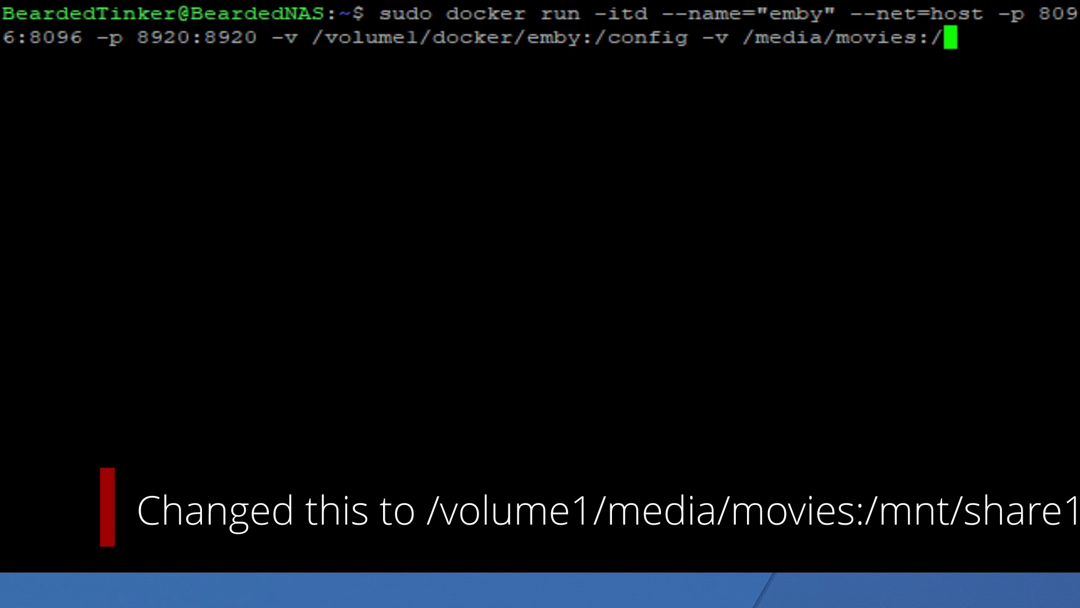
type("mnt")
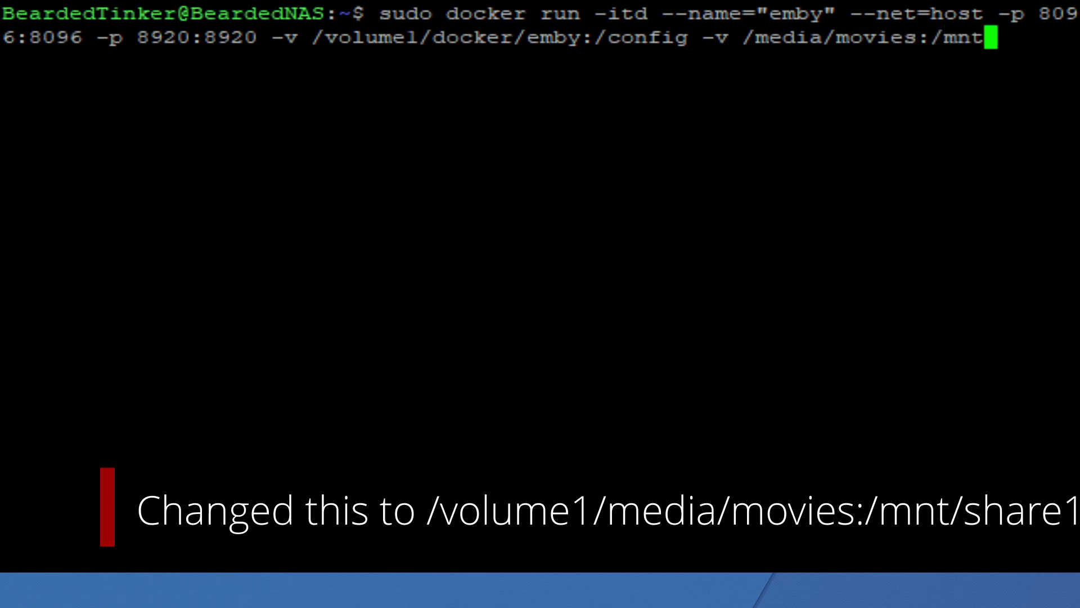
type("/")
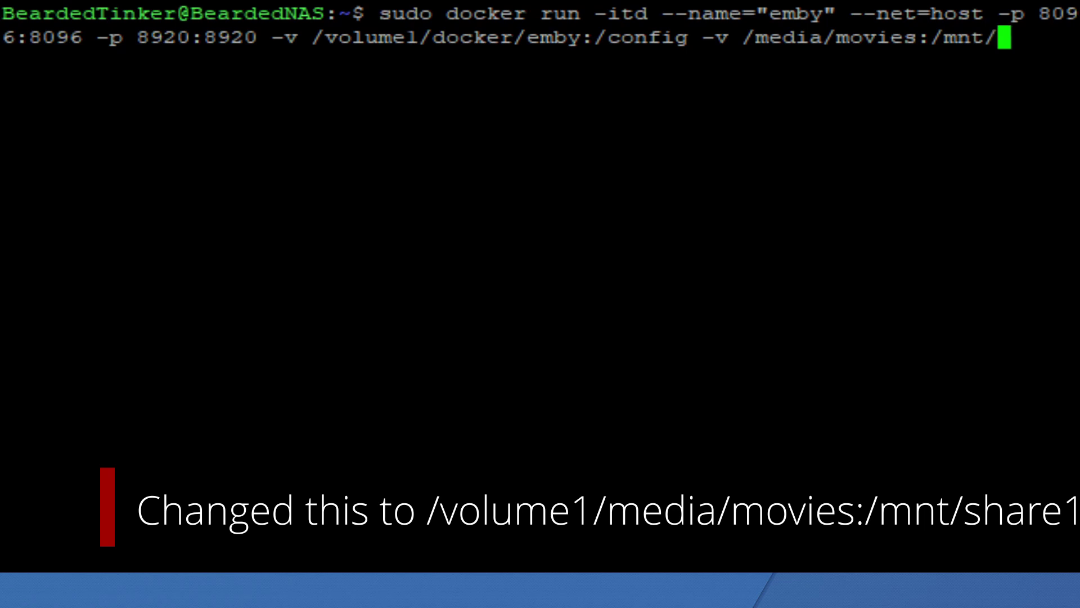
type("smahre")
key("BackSpace")
key("BackSpace")
key("BackSpace")
key("BackSpace")
key("BackSpace")
key("BackSpace")
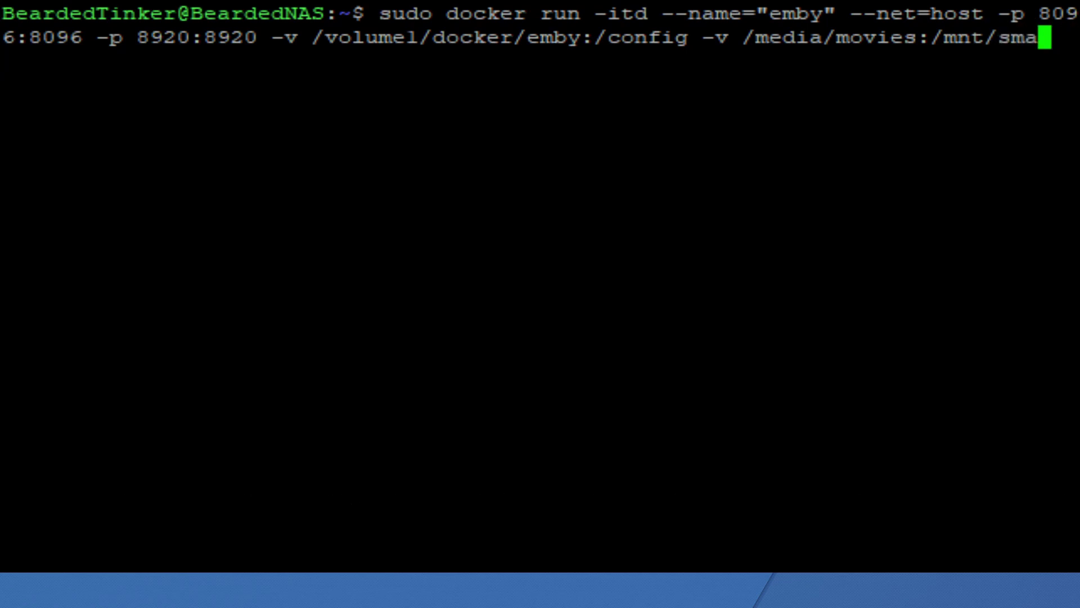
type("share1")
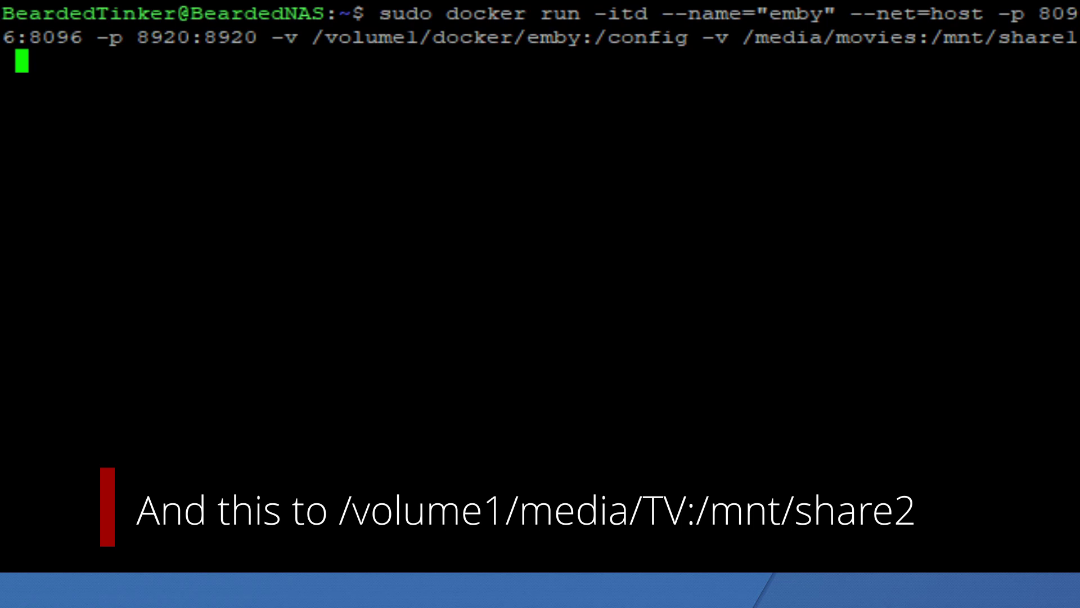
- Add the TV volume mapping -v /media/TV:/mnt/share2 to the docker run command
type(" -v /")
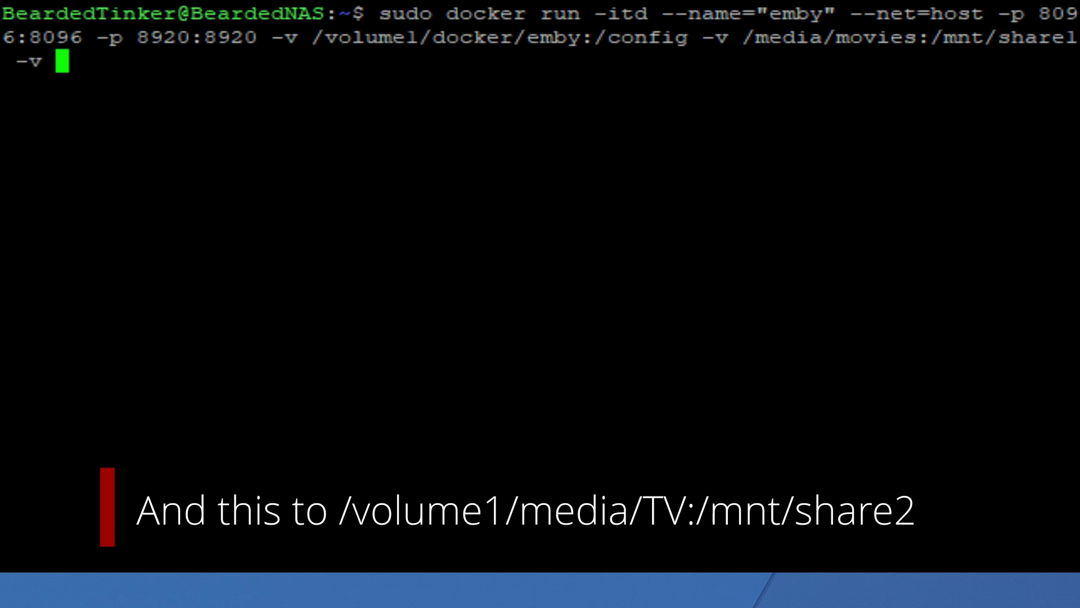
type("med")
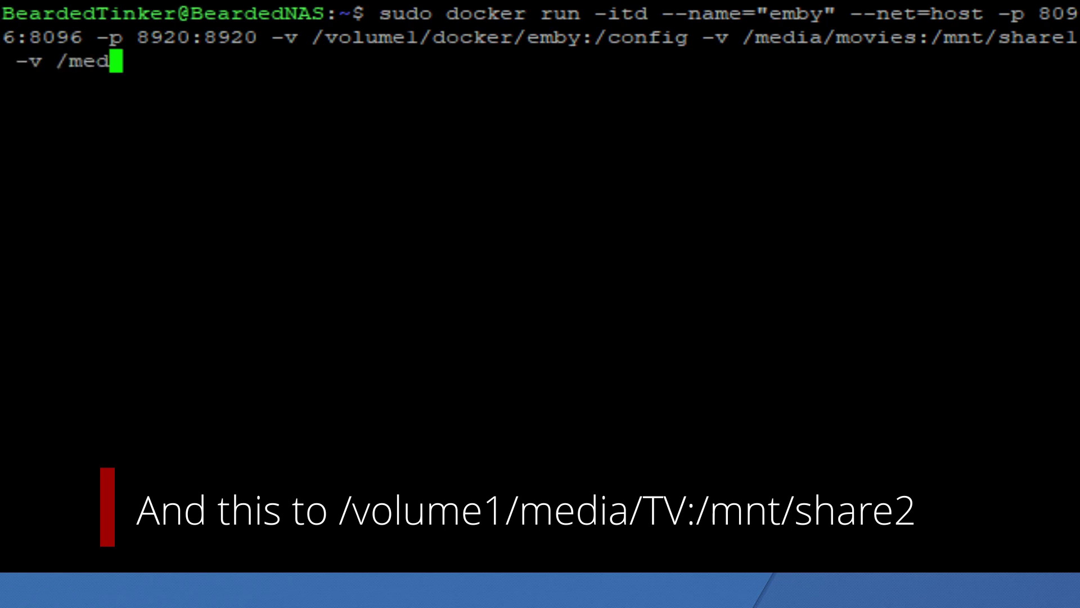
type("ia/TV")
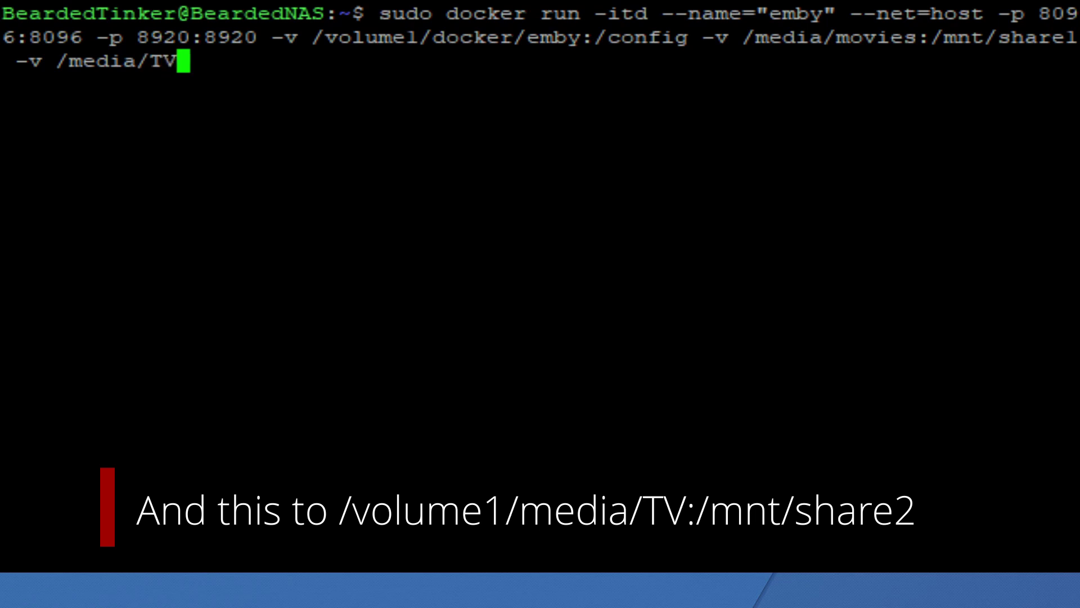
type(":/")
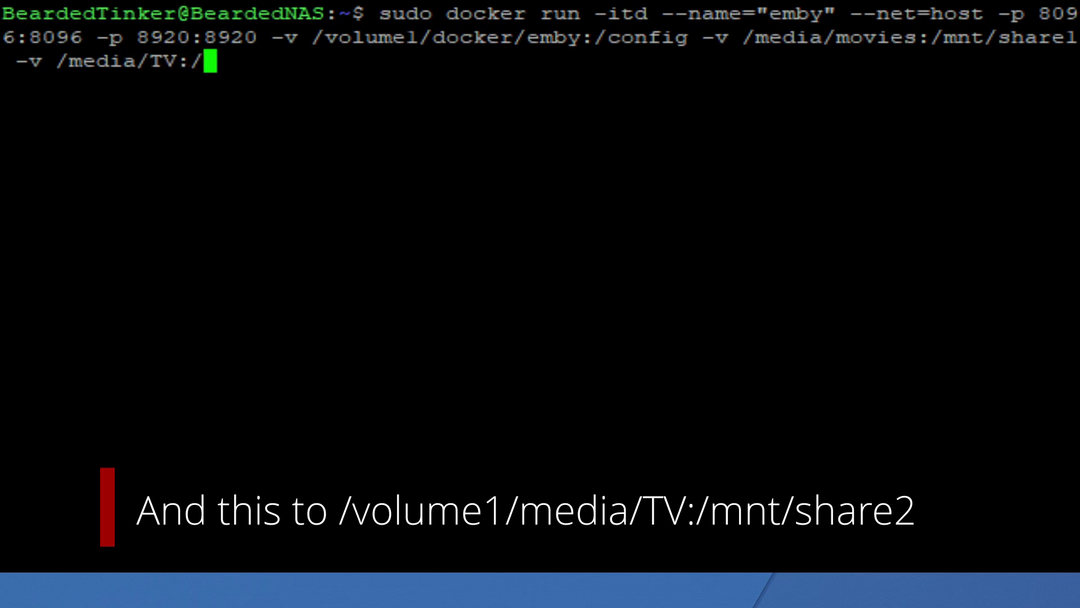
type("m")
key("BackSpace")
type("mn")
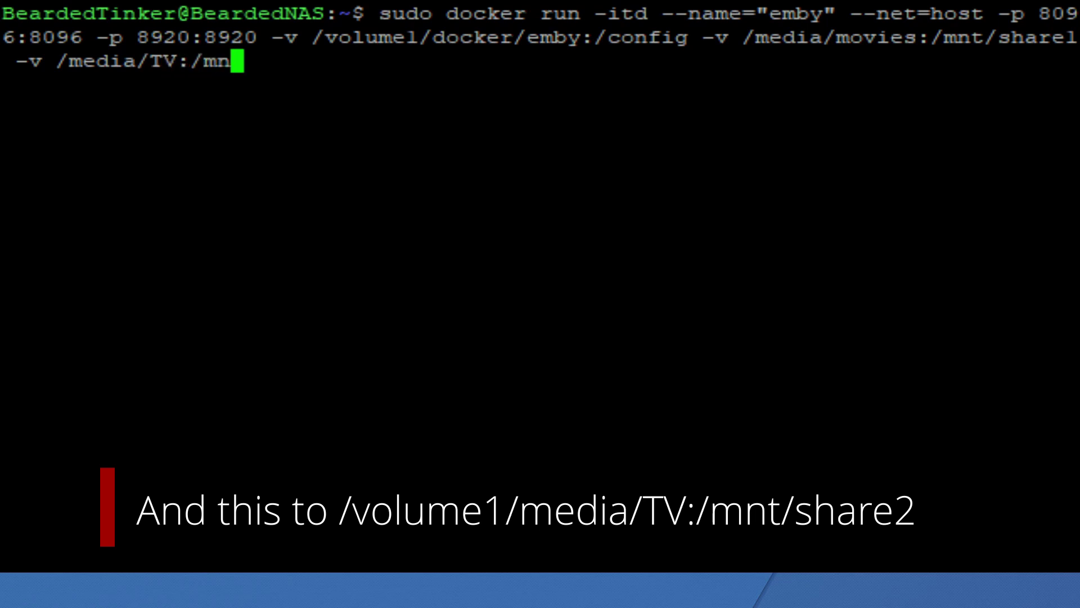
type("t/share2")
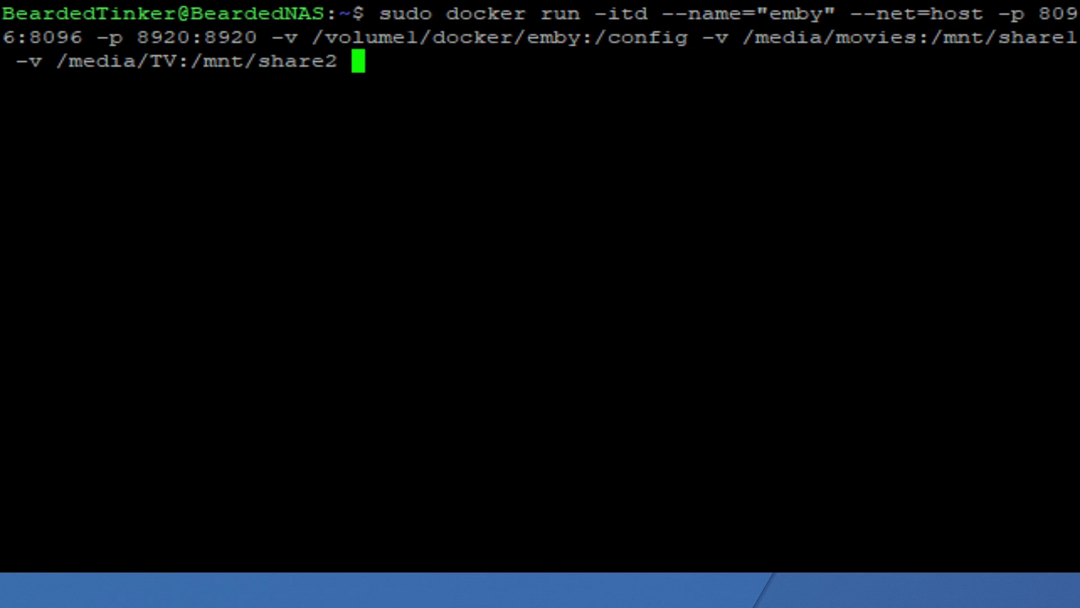
- Add the environment variables -e UID=1026 and -e GID=100 to the docker run command
type("-")
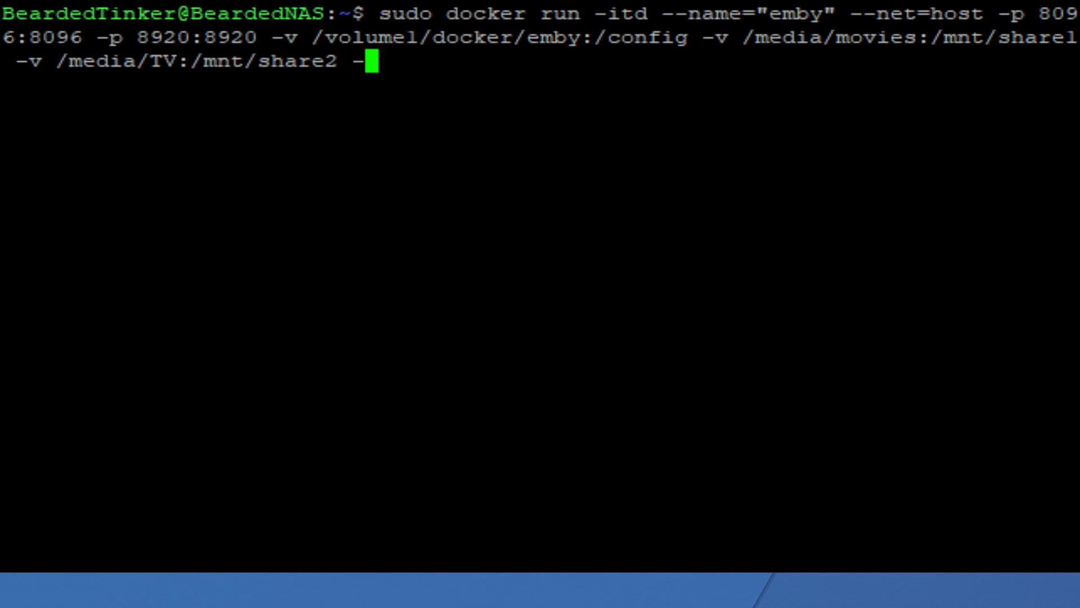
type("e ")
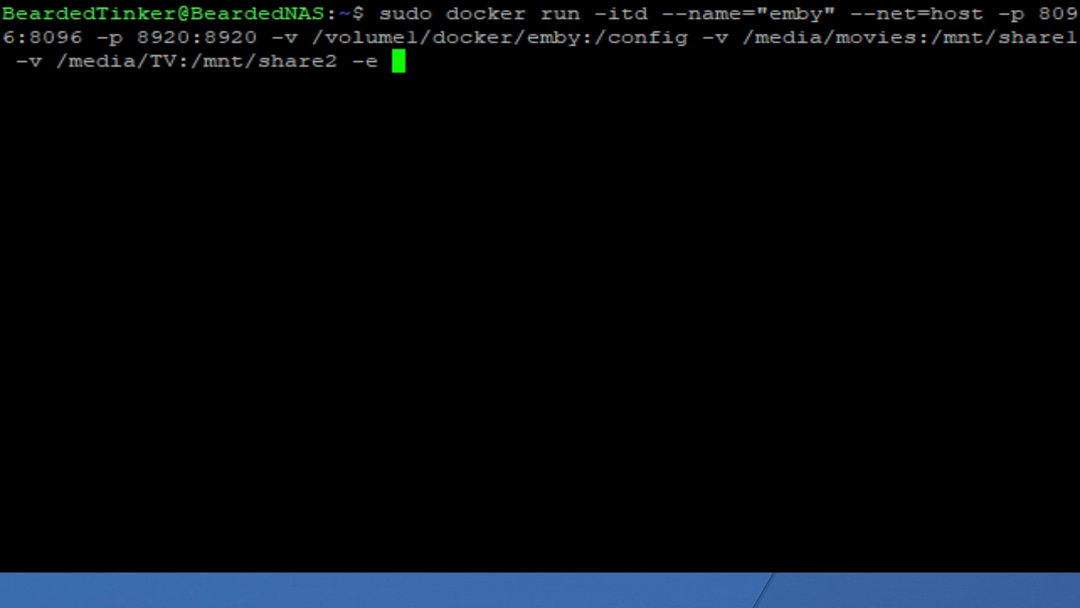
type("UID=")
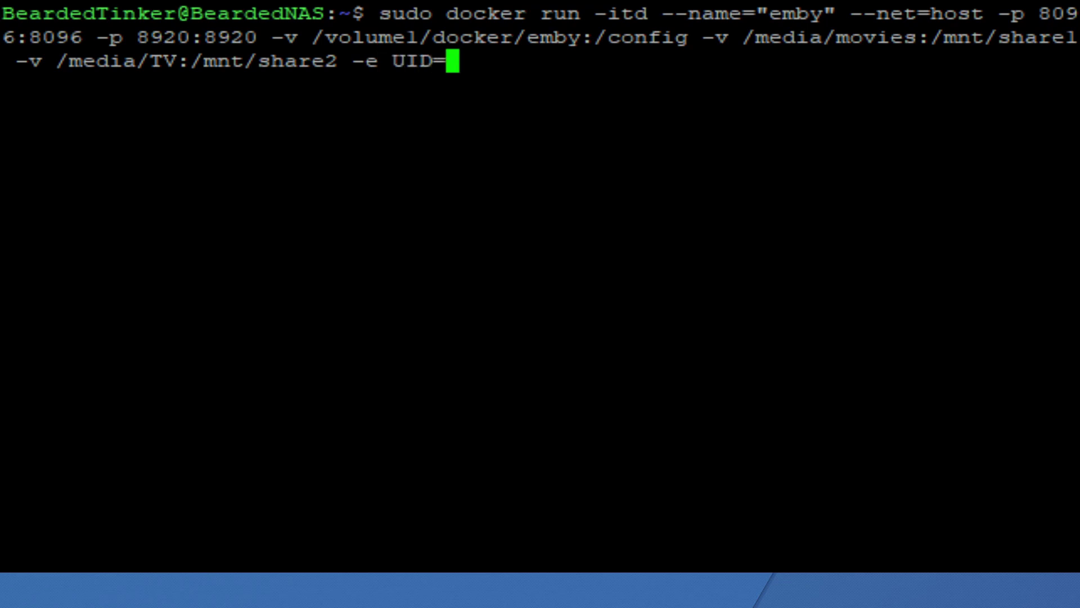
type("10")
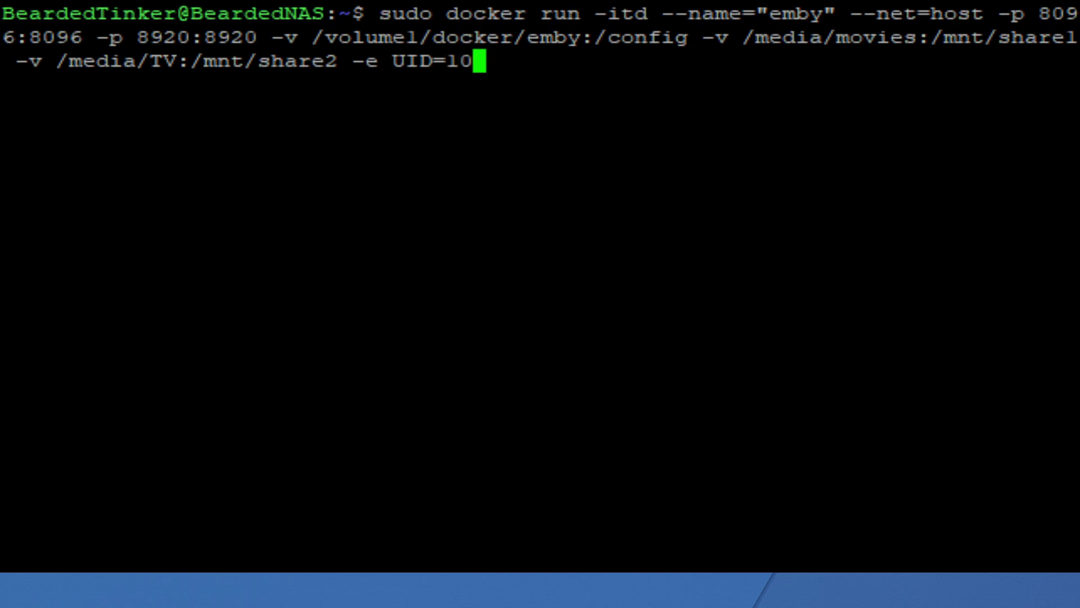
type("26 ")
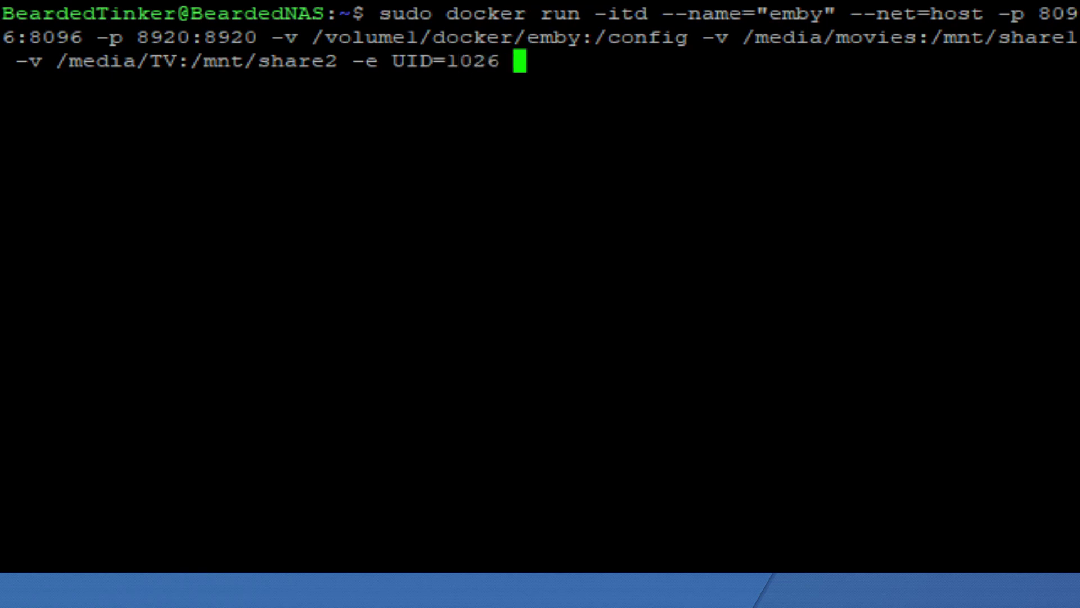
type("-e")
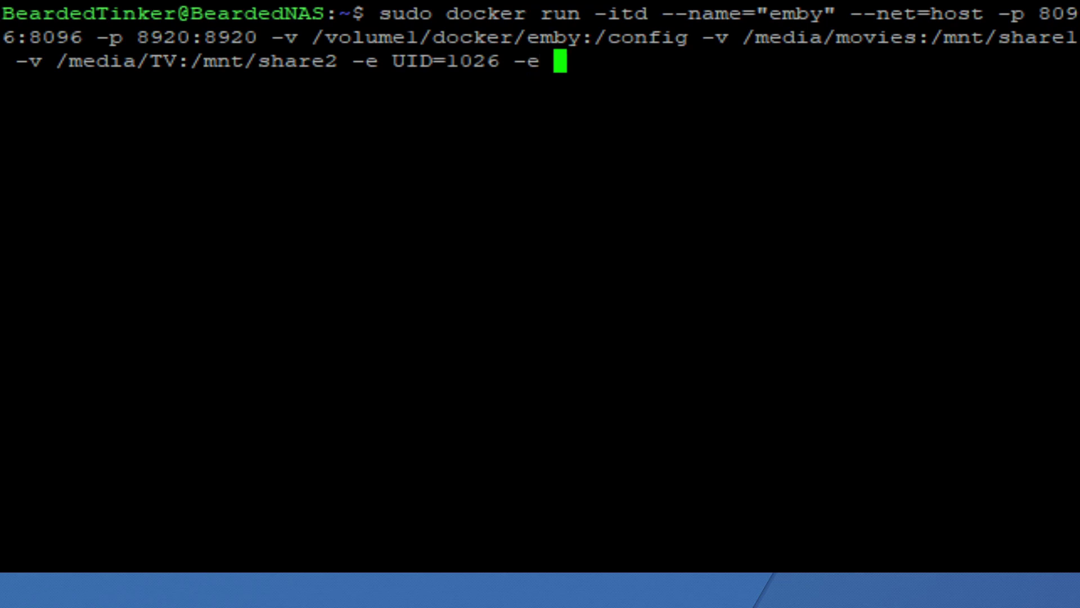
type(" GID?")
key("BackSpace")
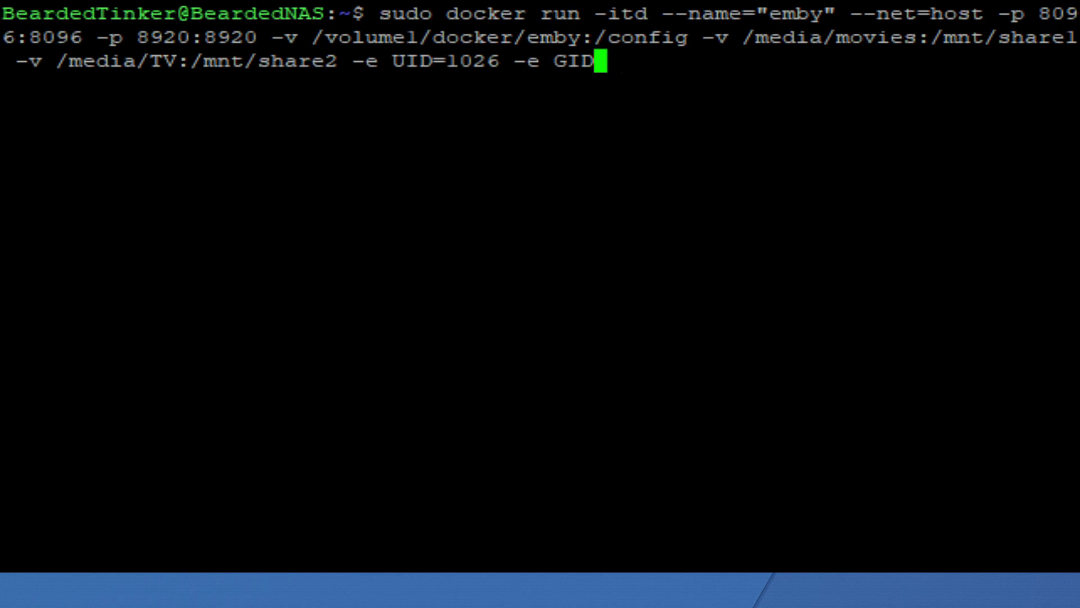
type("=100")
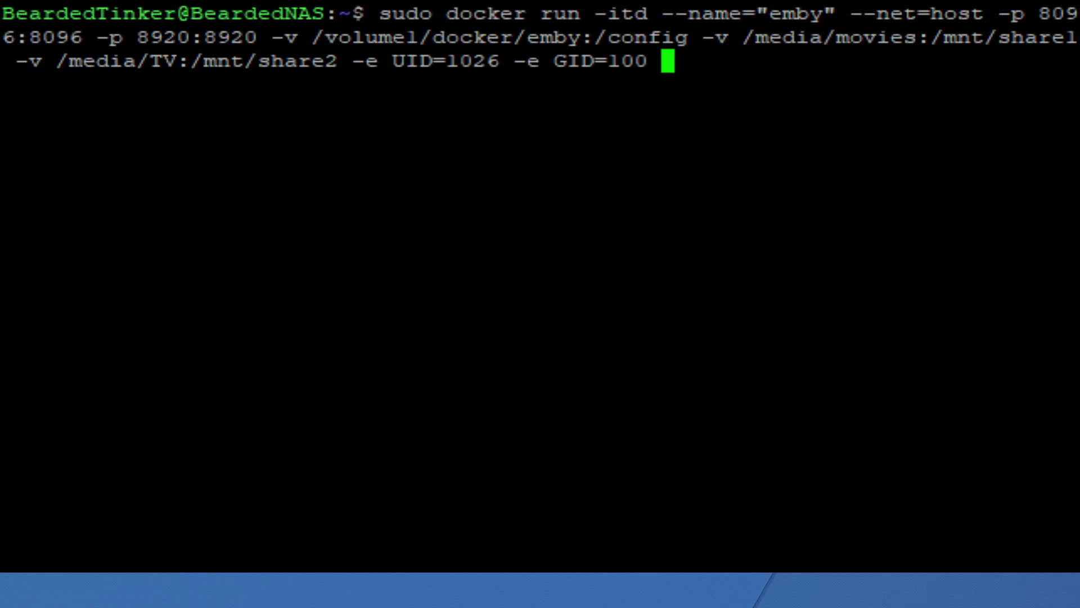
- Add the environment variable -e GIDLIST=1000,101 to the docker run command
type(" -e")
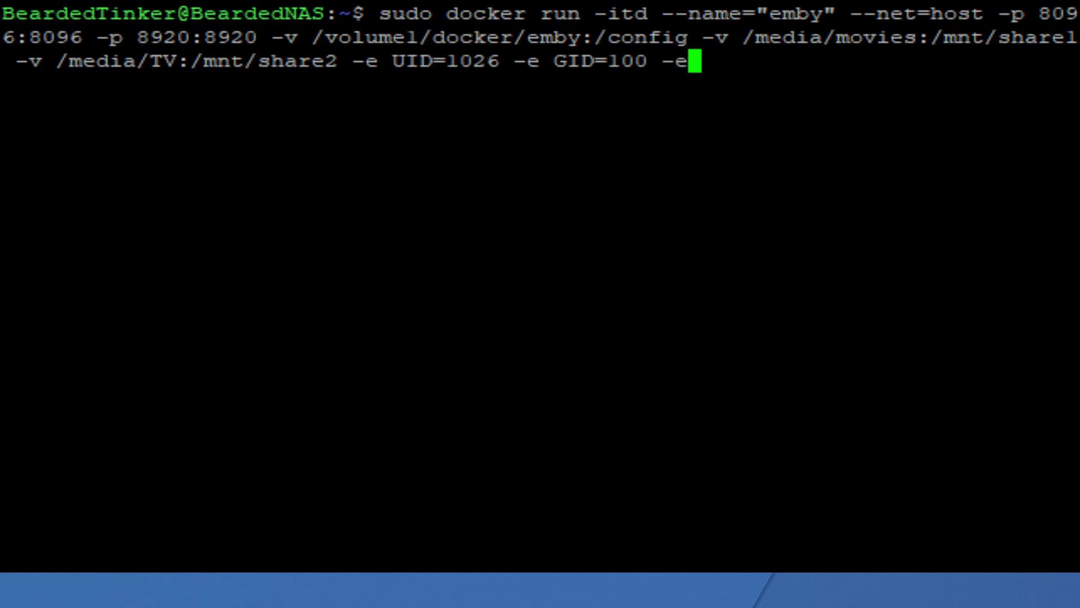
type(" GID")
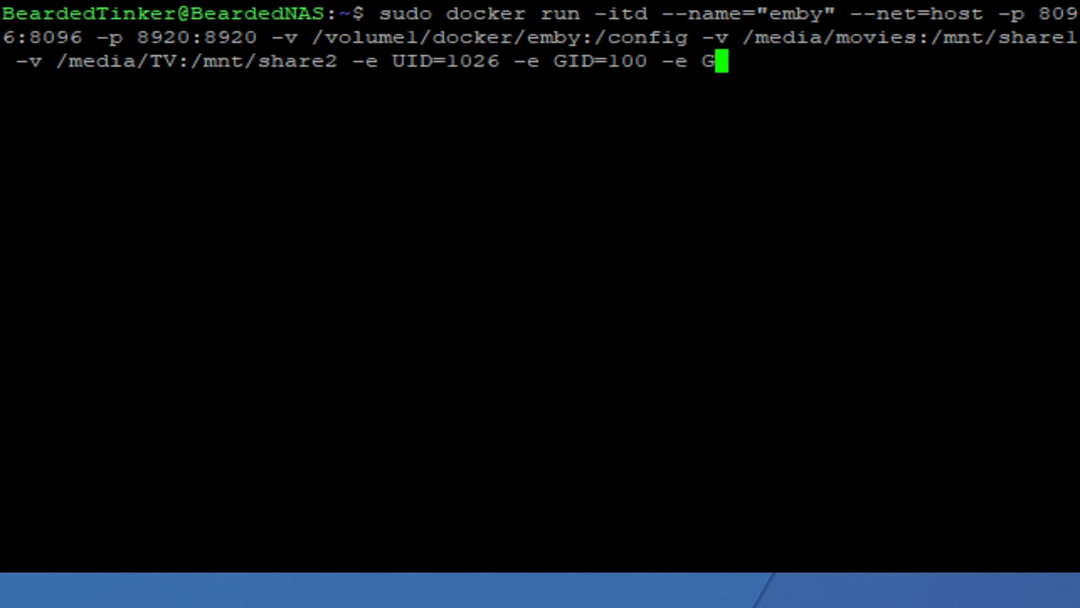
type("LIST")
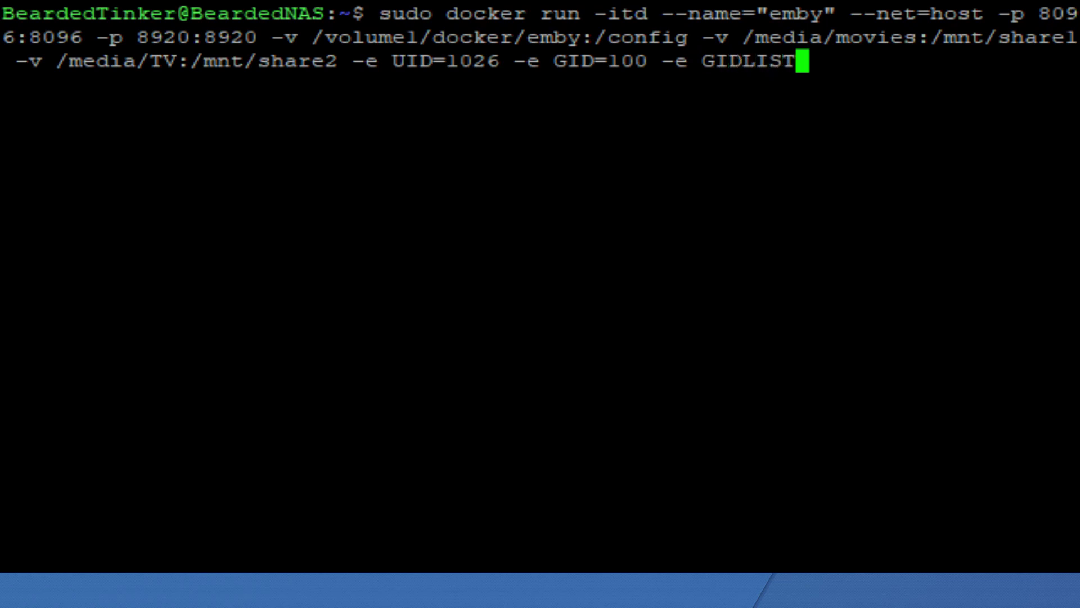
type("=1")
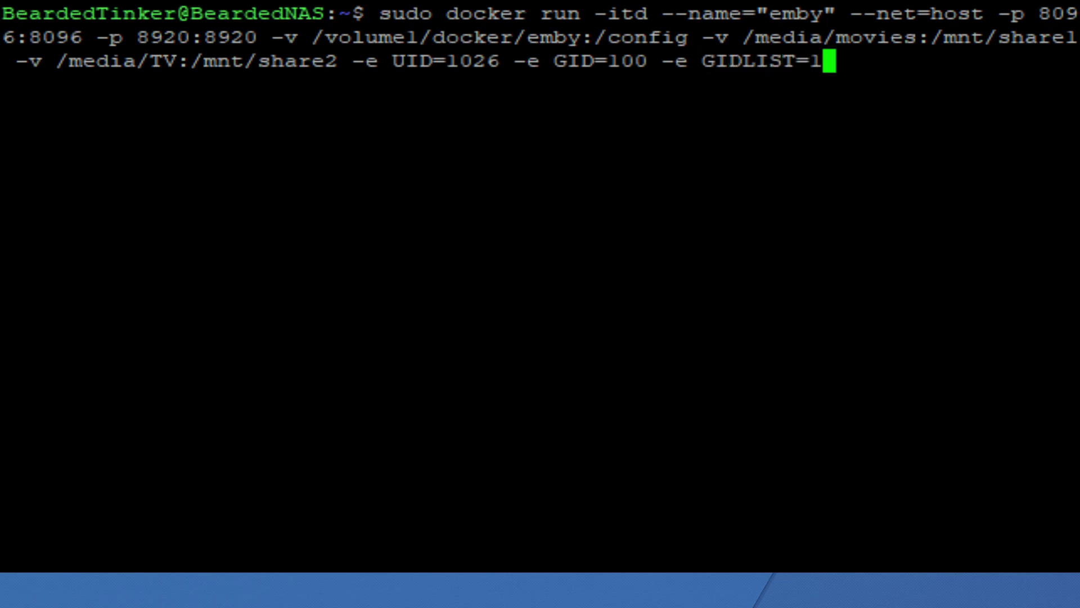
type("000")
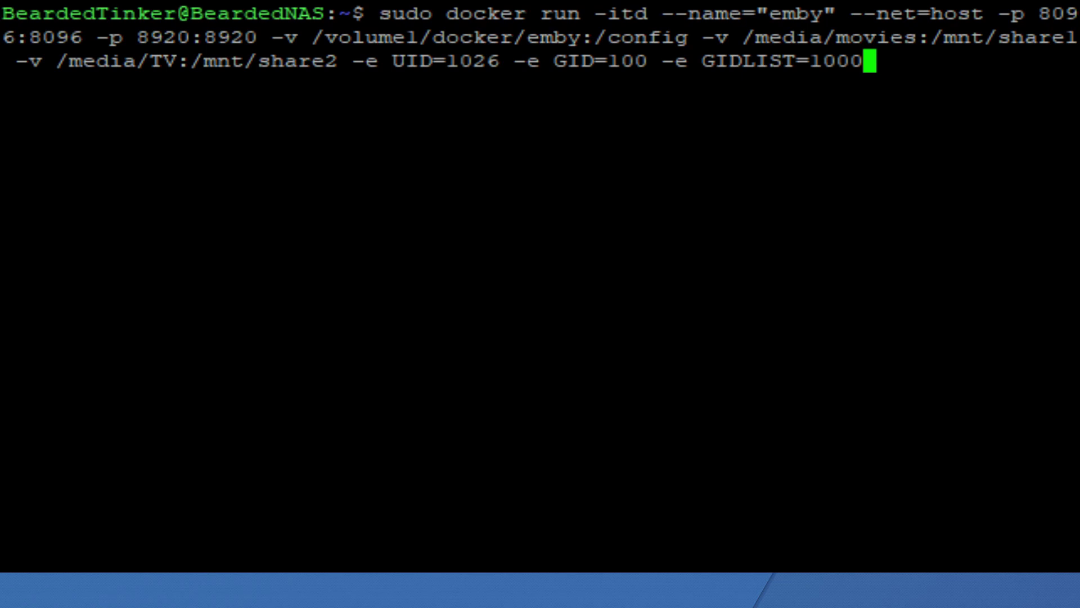
type(",101")
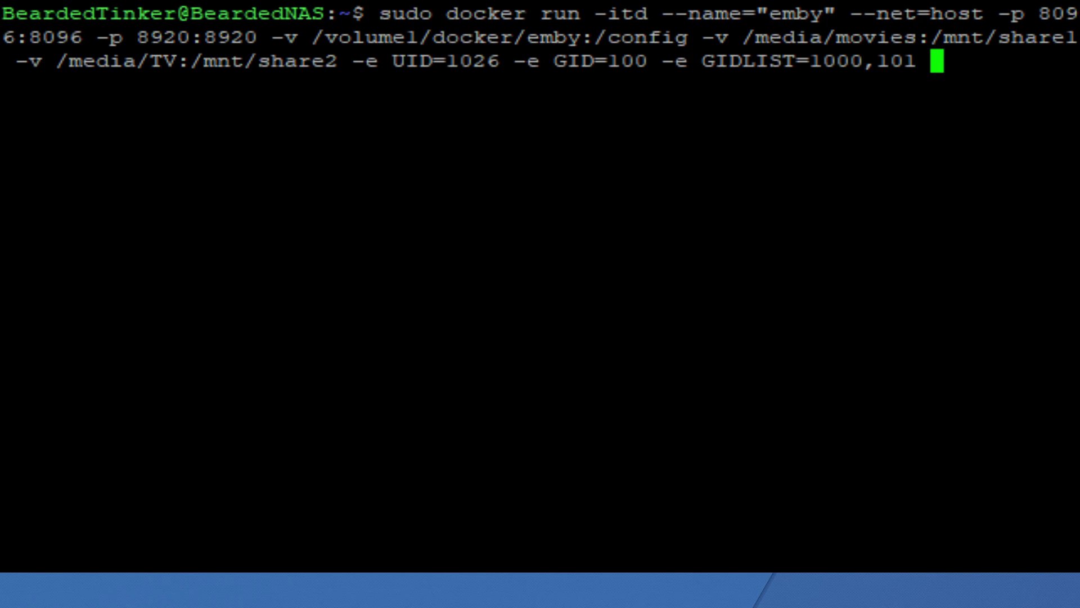
- Finish the docker run command with the image emby/embyserver:latest and execute it, supplying the account password for sudo
type("emby")
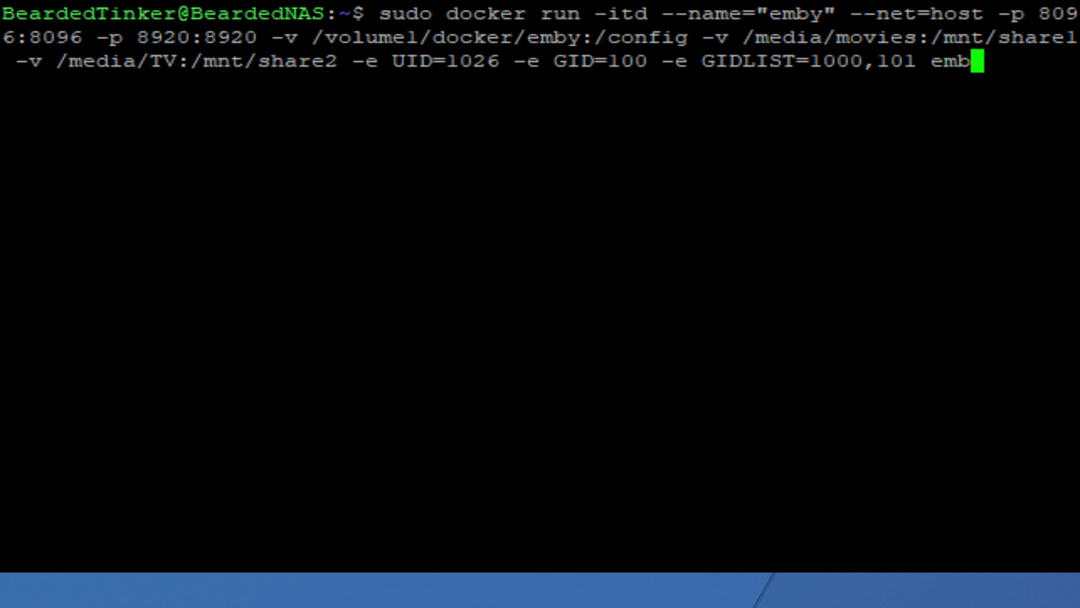
type("/em")
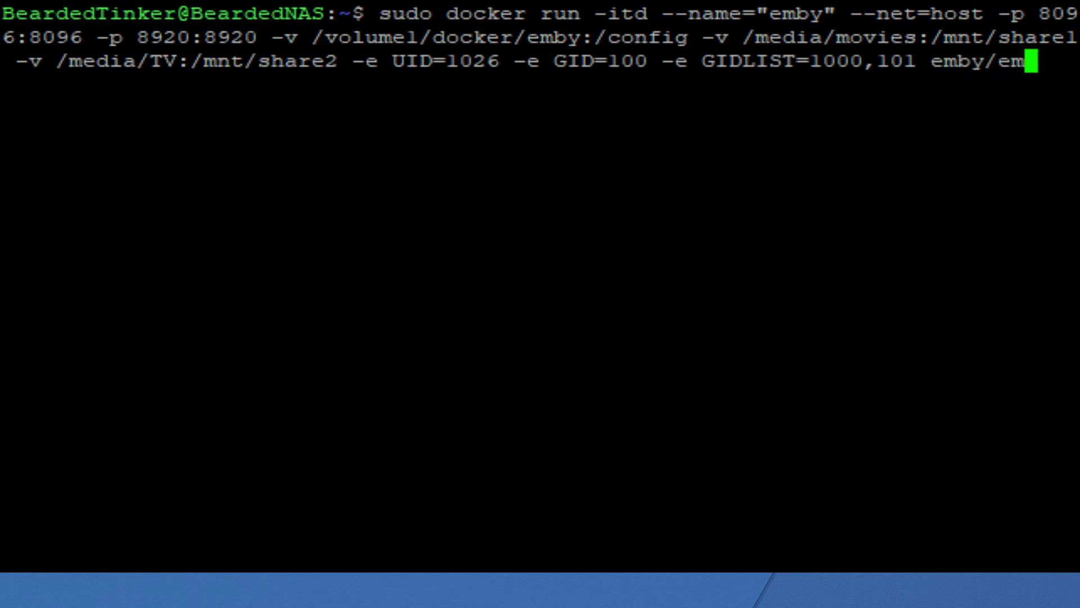
type("byserver")
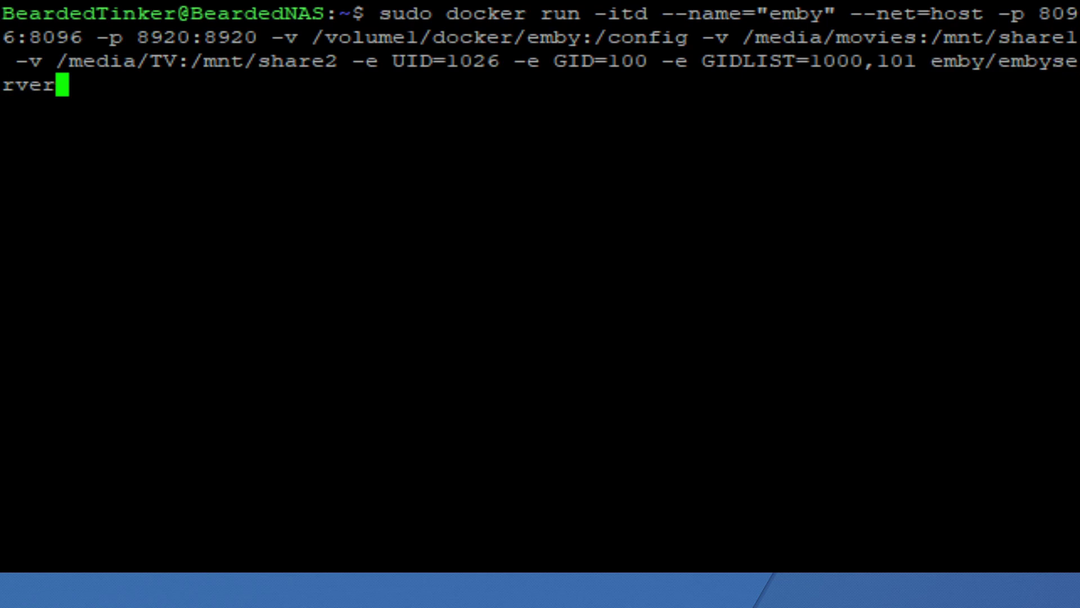
type(":latest")
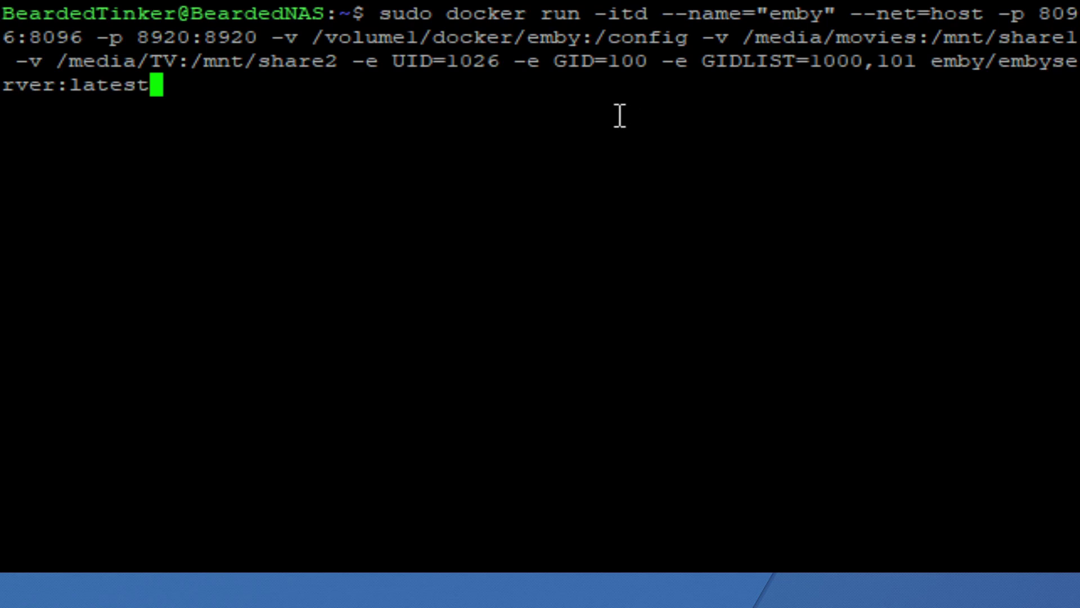
key("Return")
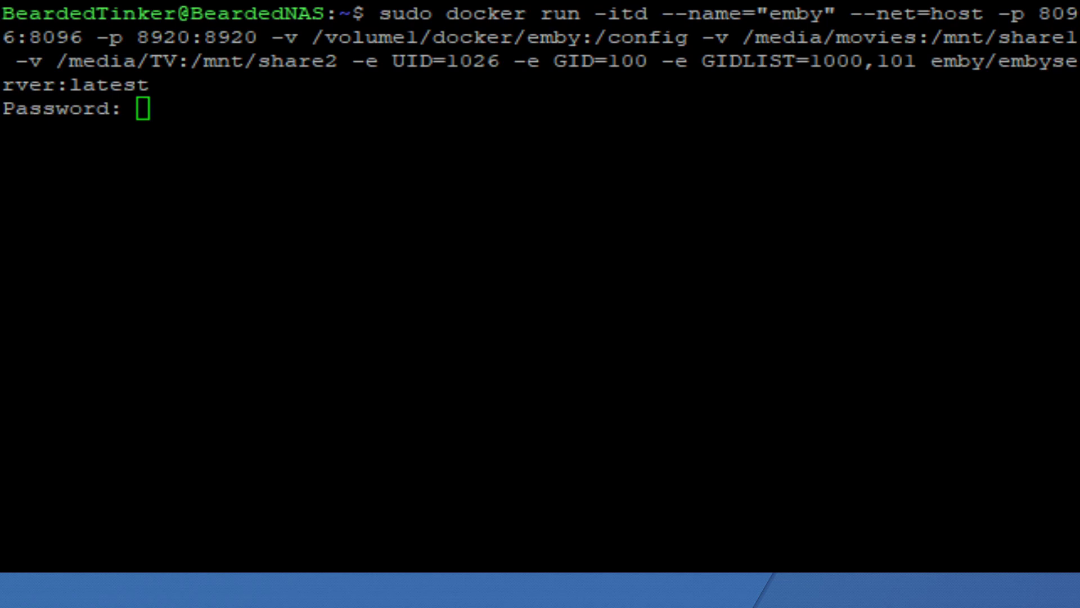
left_click(576, 565)
key("Return")
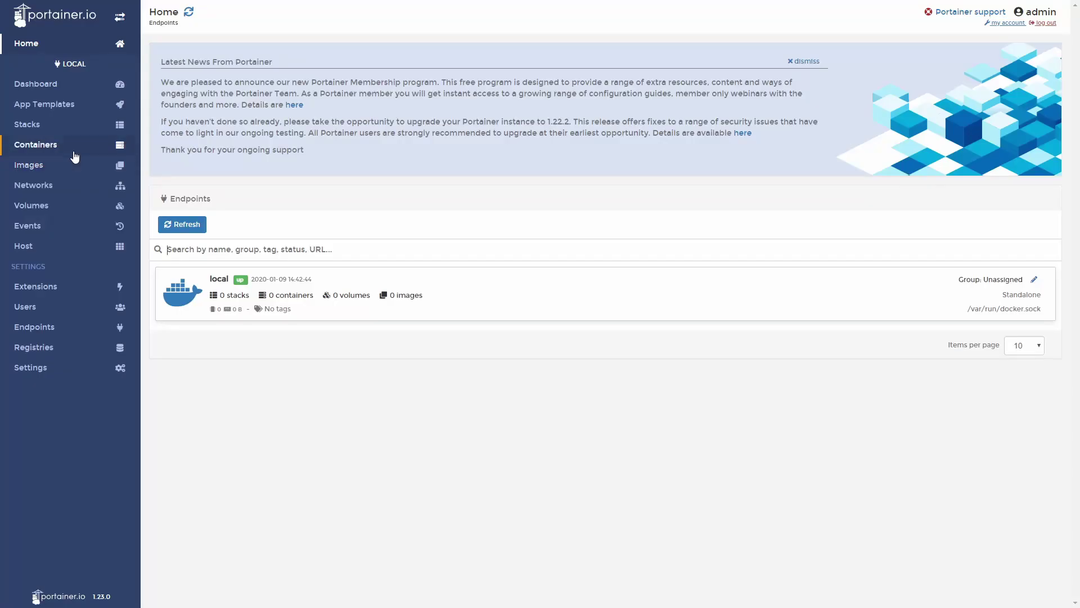
- Switch to Portainer, list the containers and open the logs of the emby container
left_click(74, 151)
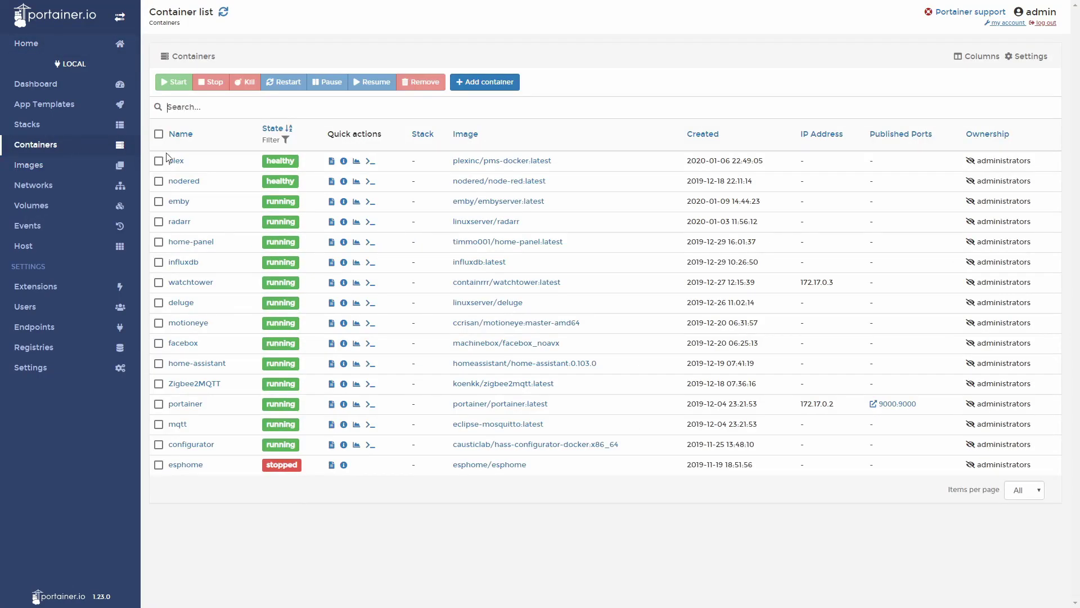
left_click(331, 202)
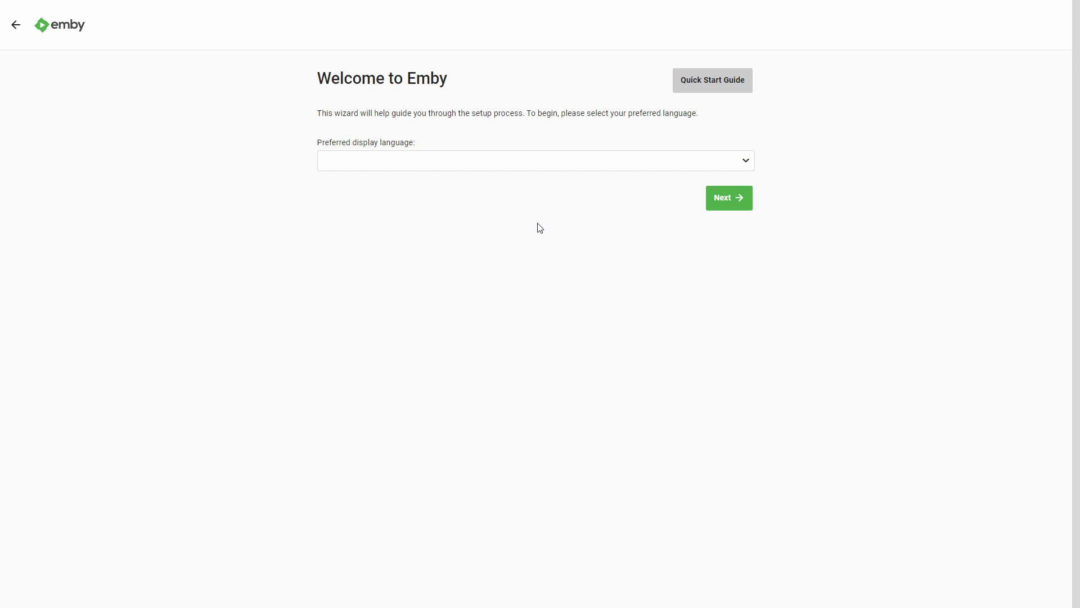
- Switch to the Emby setup wizard and set the preferred display language to English (United Kingdom), continuing to user creation
left_click(512, 168)
left_click(435, 297)
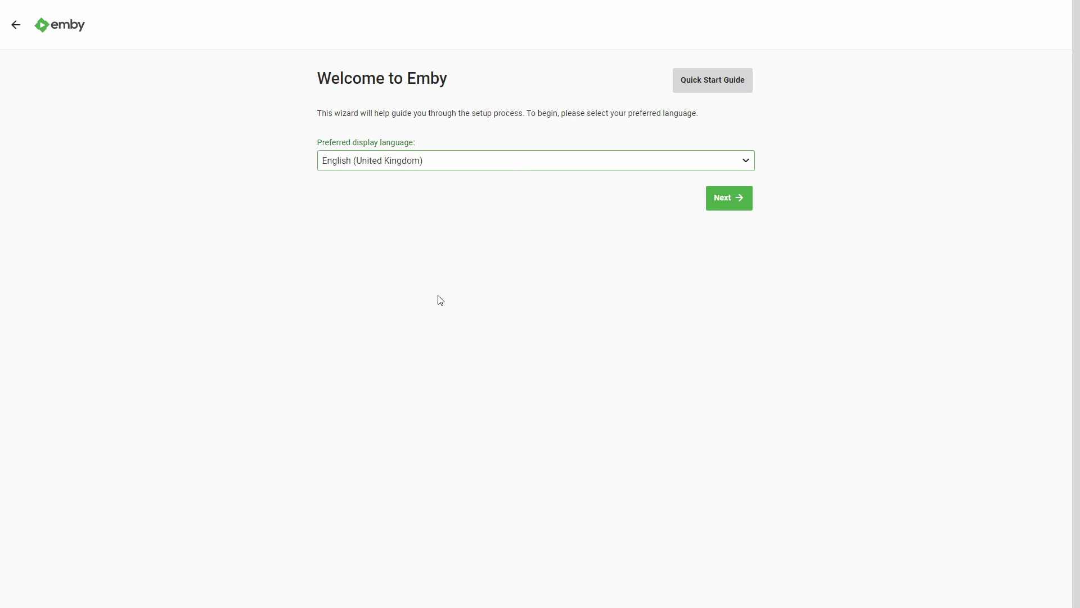
left_click(721, 207)
- Create the first Emby user by entering the account's username, new password and password confirmation, and continue to the media libraries
left_click_drag(410, 157, 319, 147)
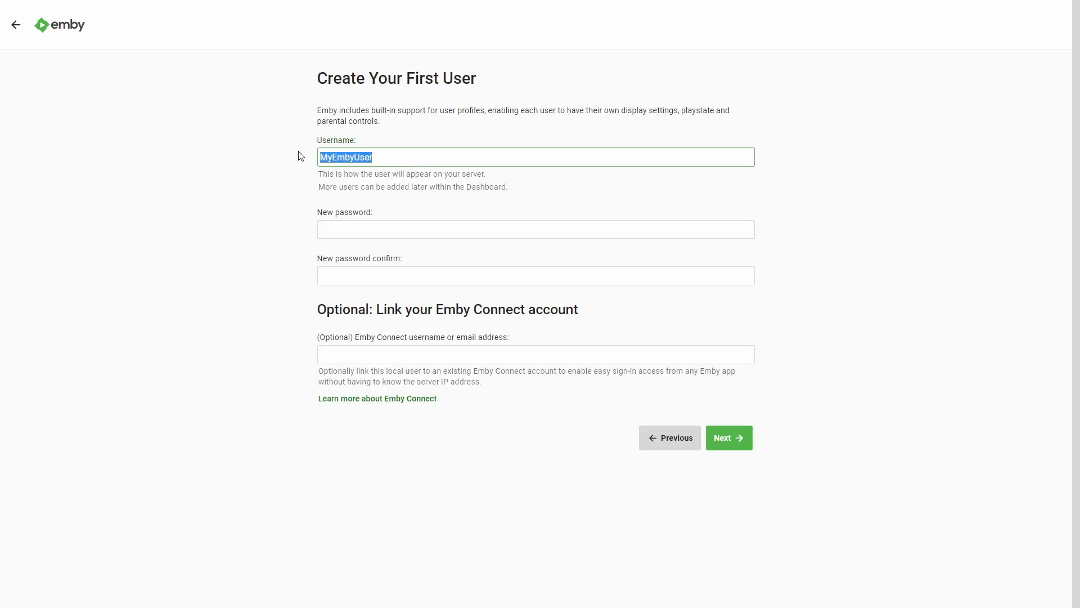
type("Bearede")
key("BackSpace")
type("dedTinker")
key("Tab")
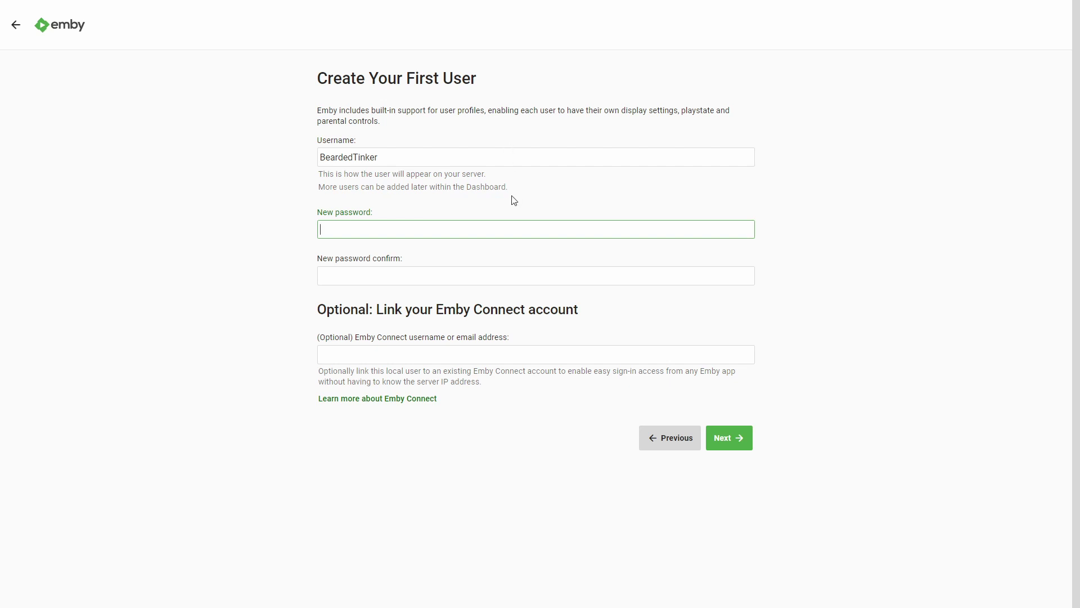
key("ctrl+shift+l")
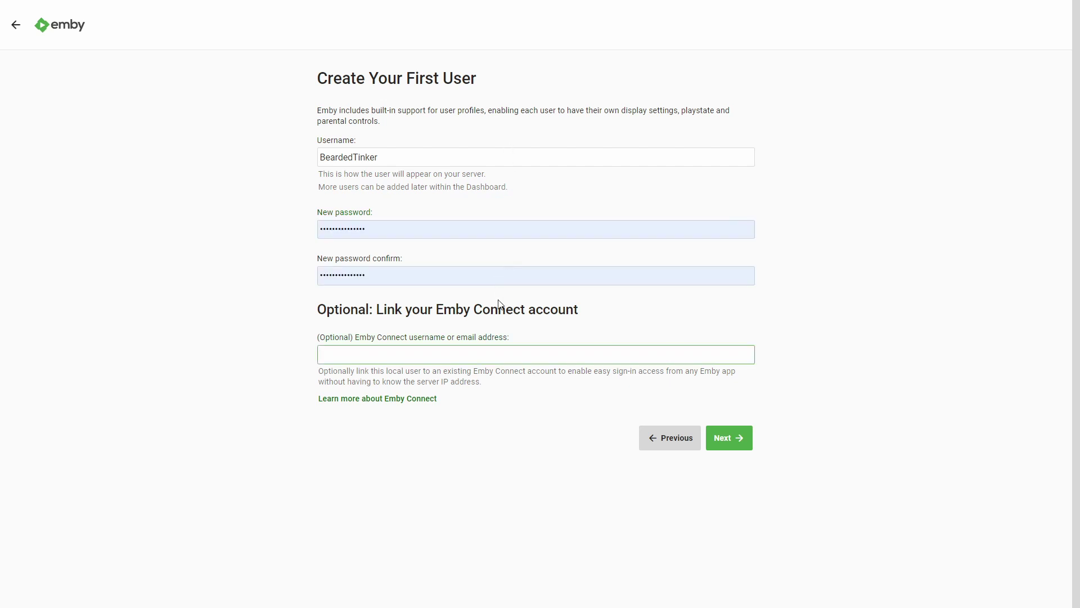
left_click(732, 442)
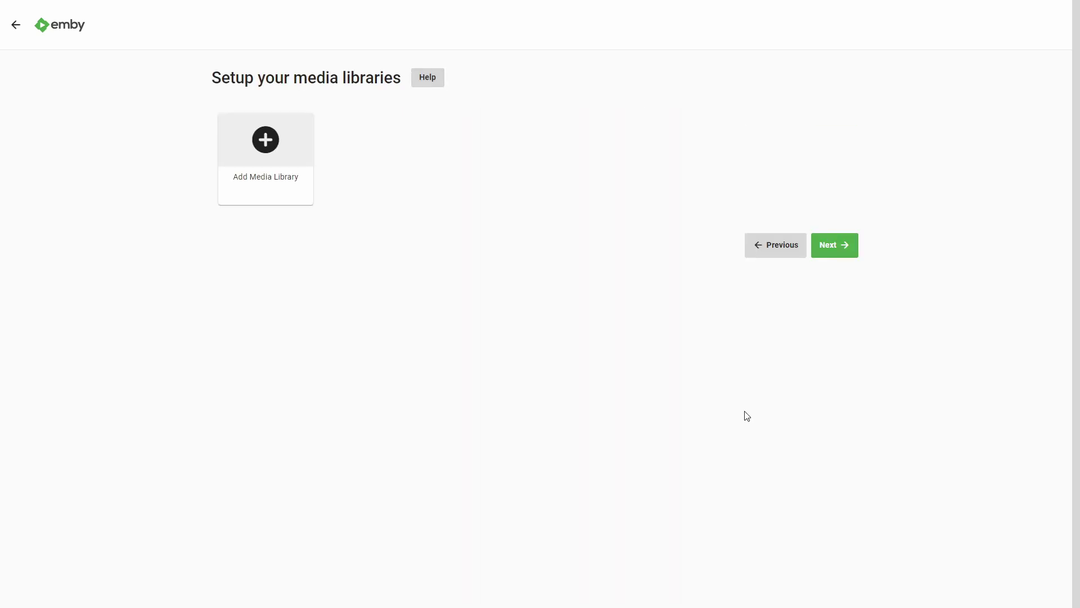
- Start a new media library with the folder /mnt/share1 and set its content type to Movies
left_click(275, 182)
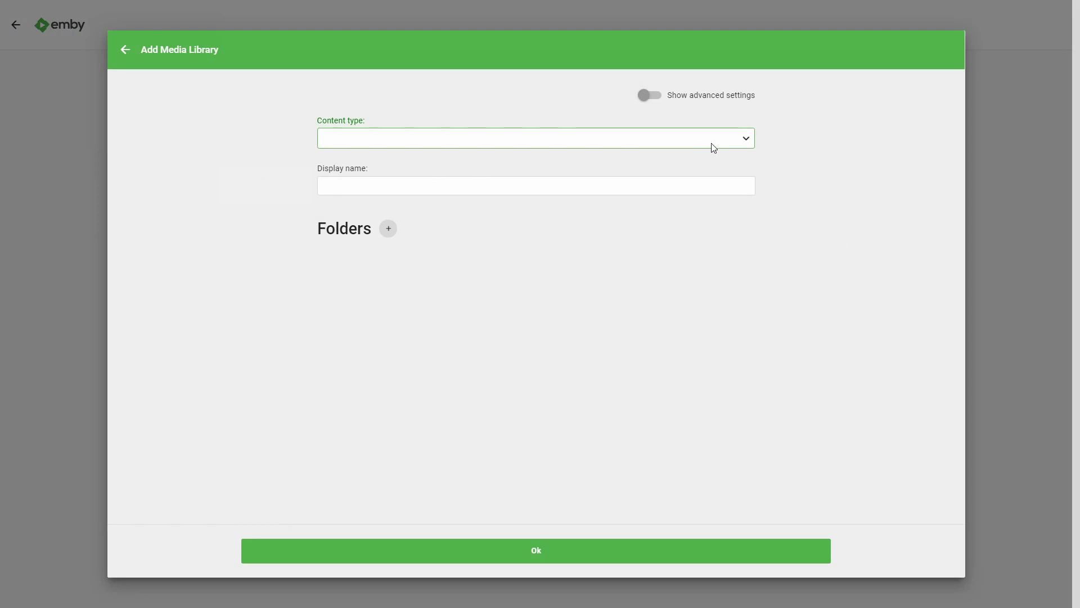
left_click(388, 232)
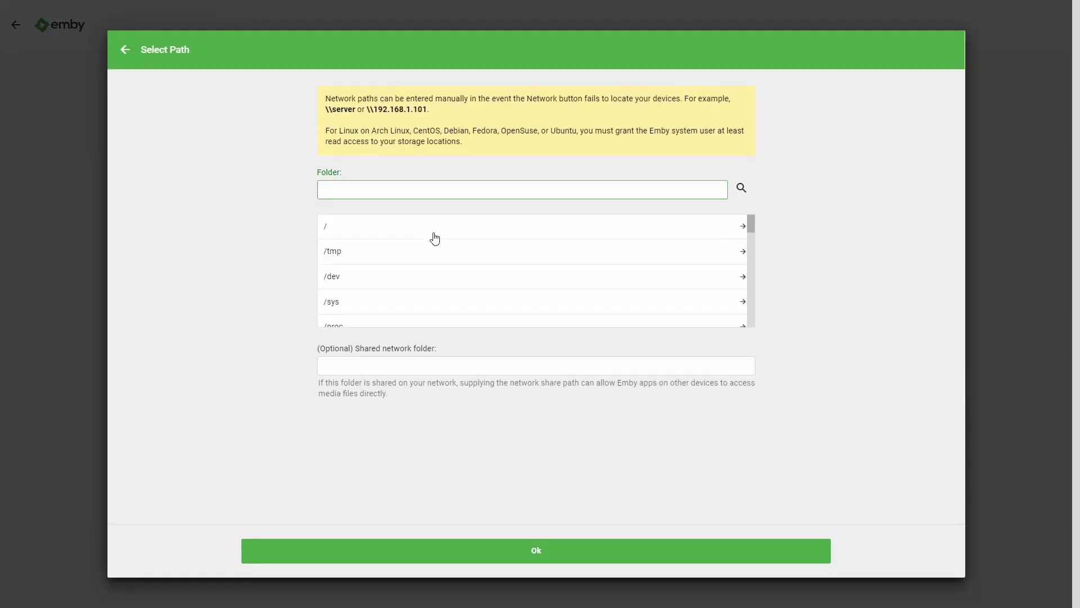
scroll(435, 239, "down", 5)
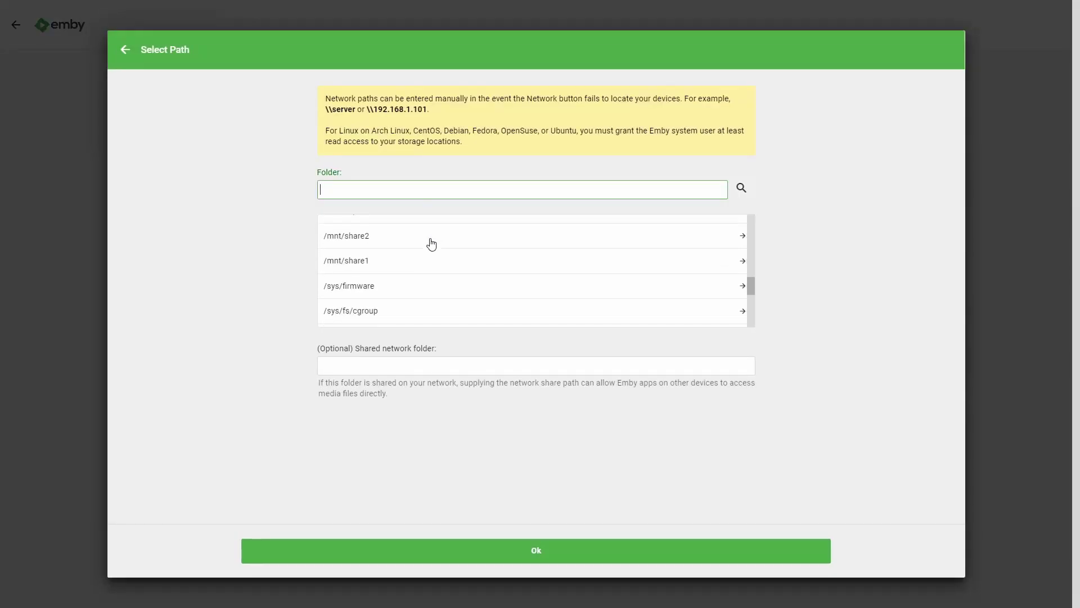
scroll(432, 244, "up", 3)
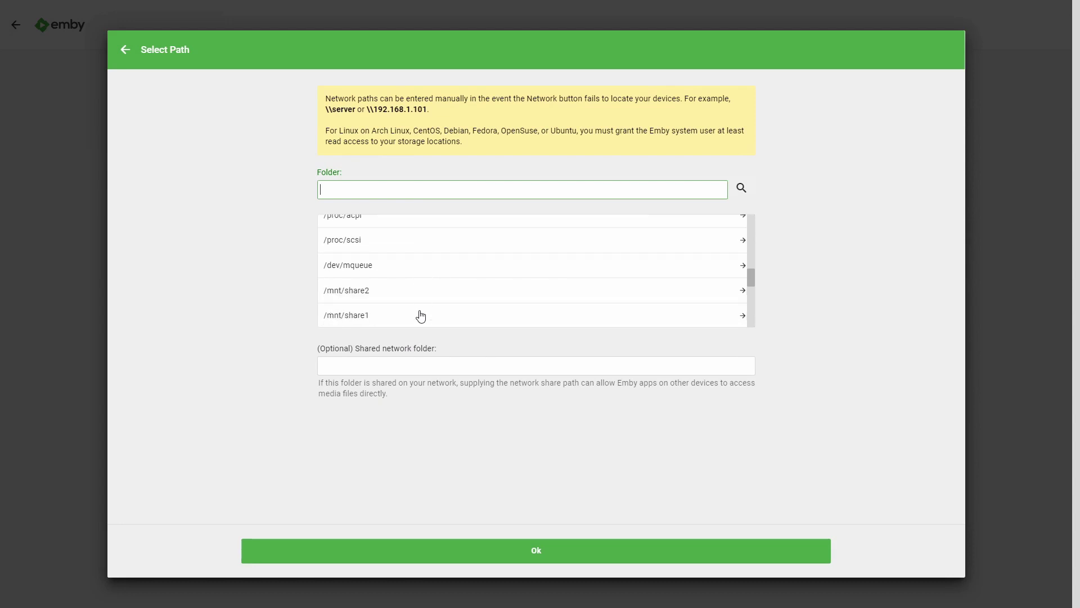
left_click(399, 317)
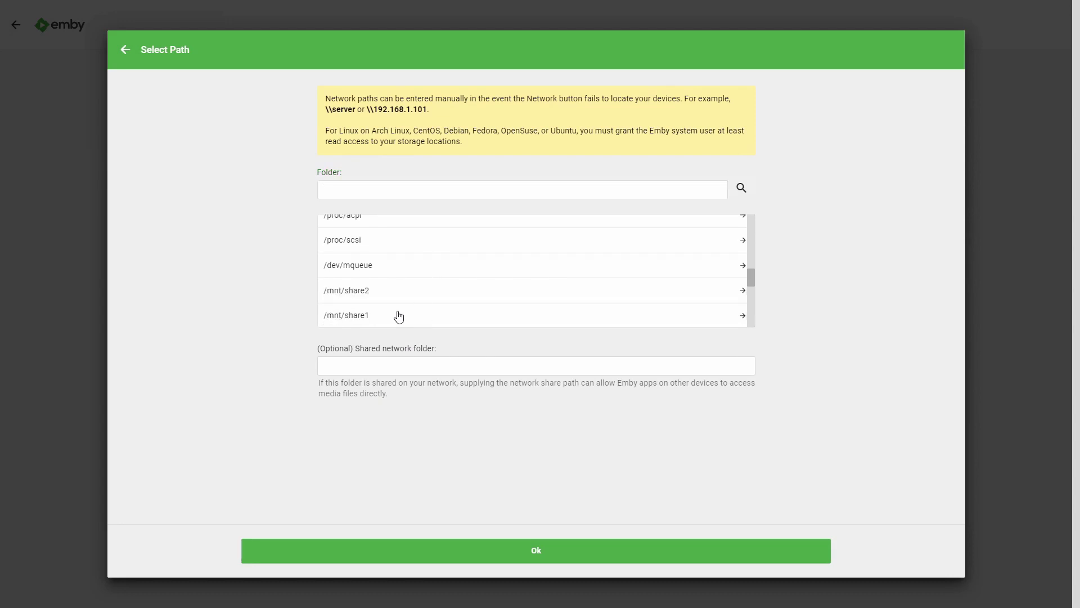
left_click(501, 557)
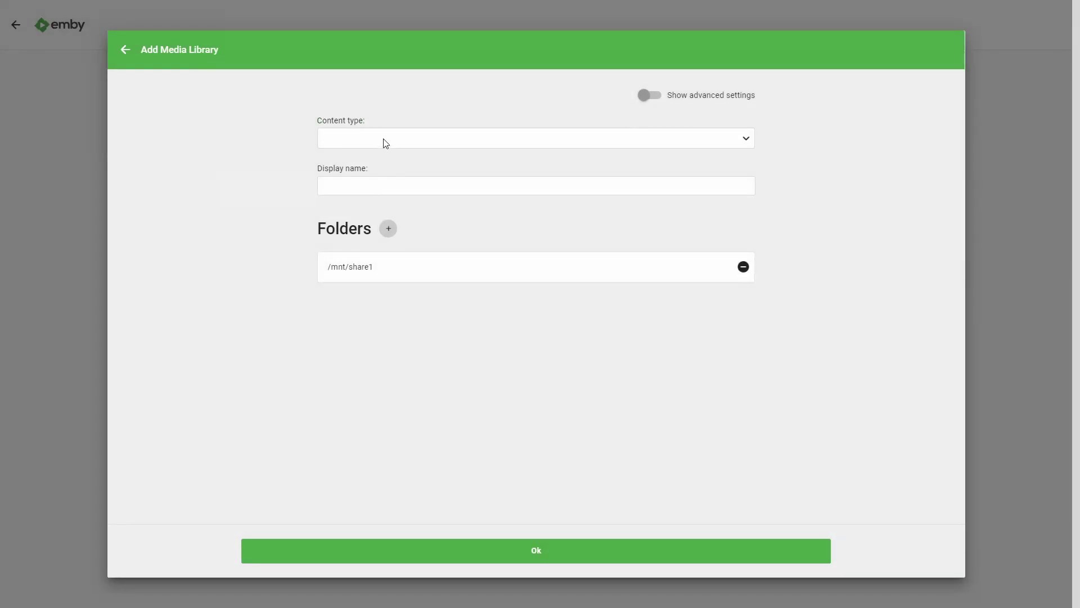
left_click(382, 140)
left_click(375, 173)
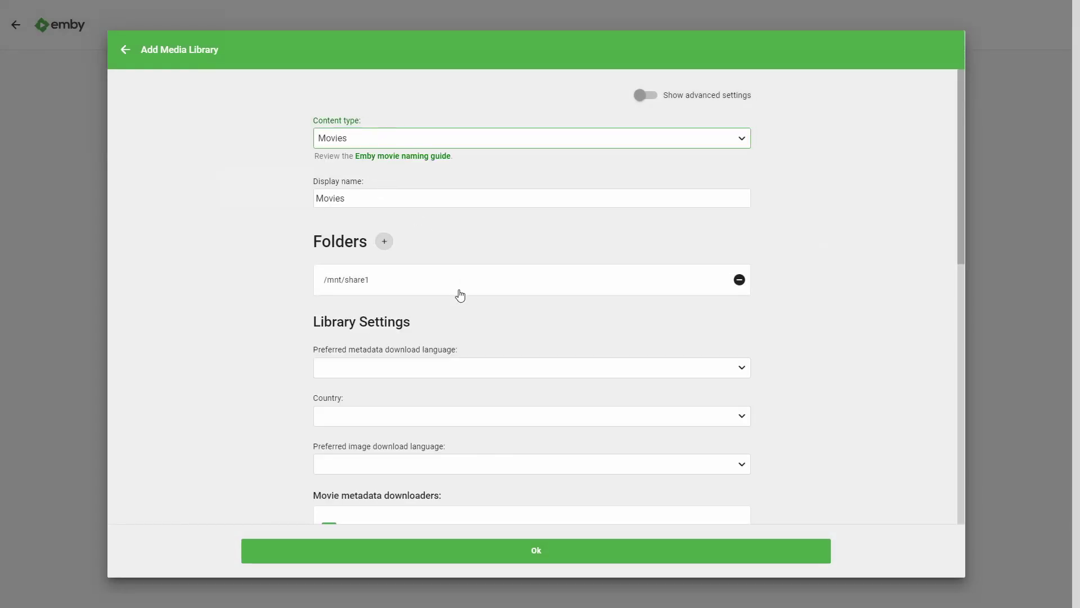
- Set the movie library's metadata download language to English, country to United Kingdom and image download language to English
left_click(446, 372)
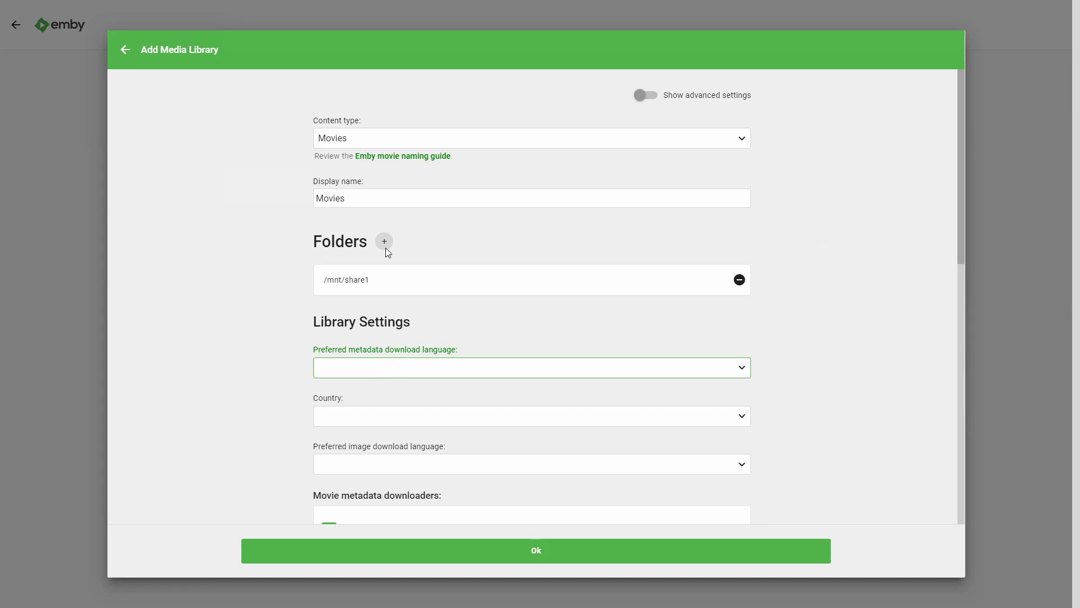
key("e")
left_click(411, 415)
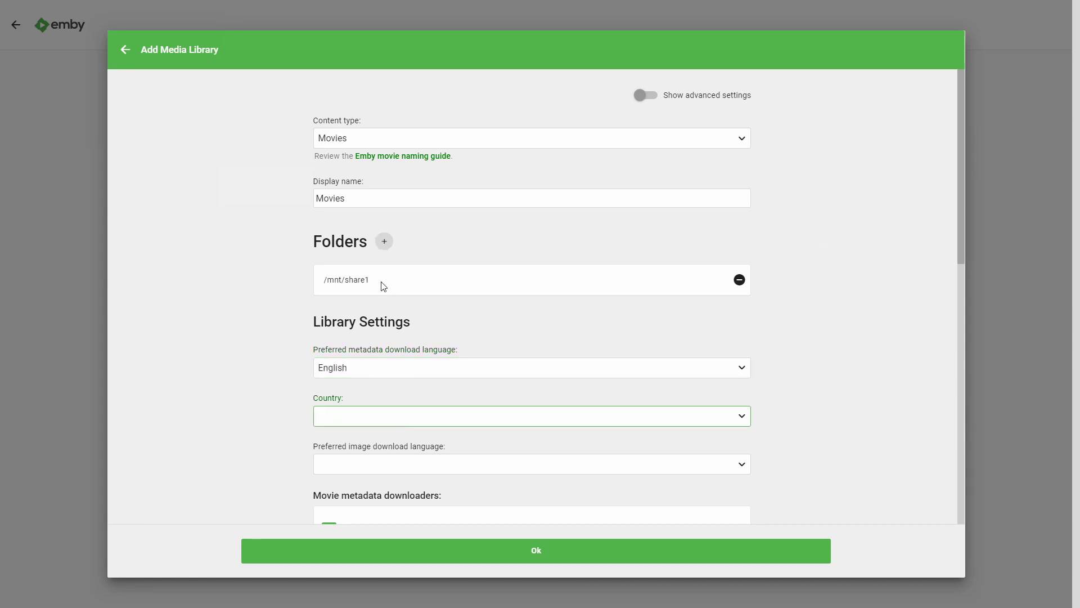
type("united k")
left_click(415, 463)
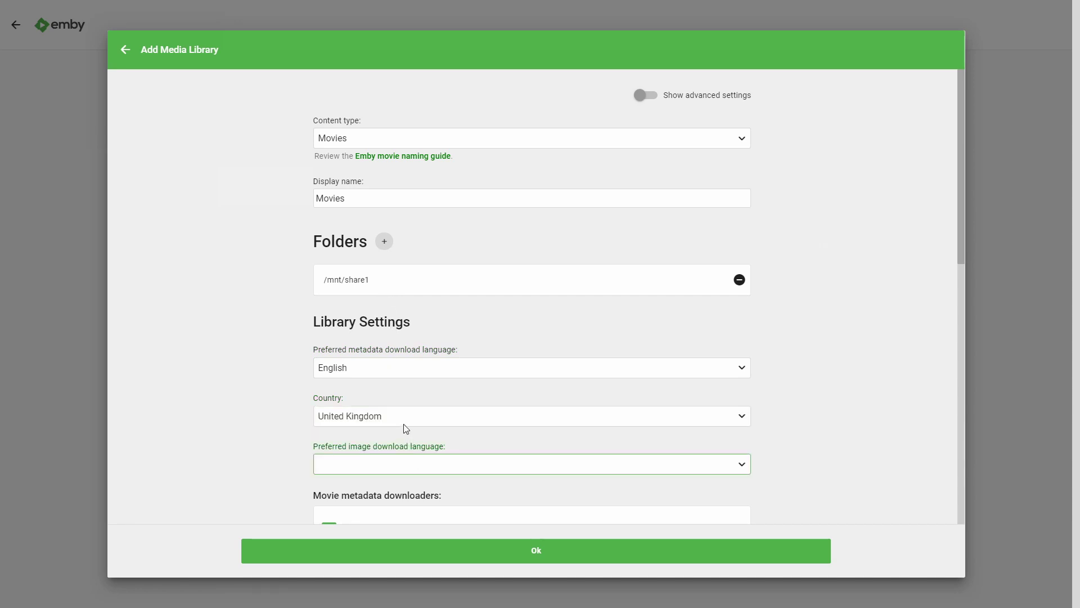
left_click(271, 426)
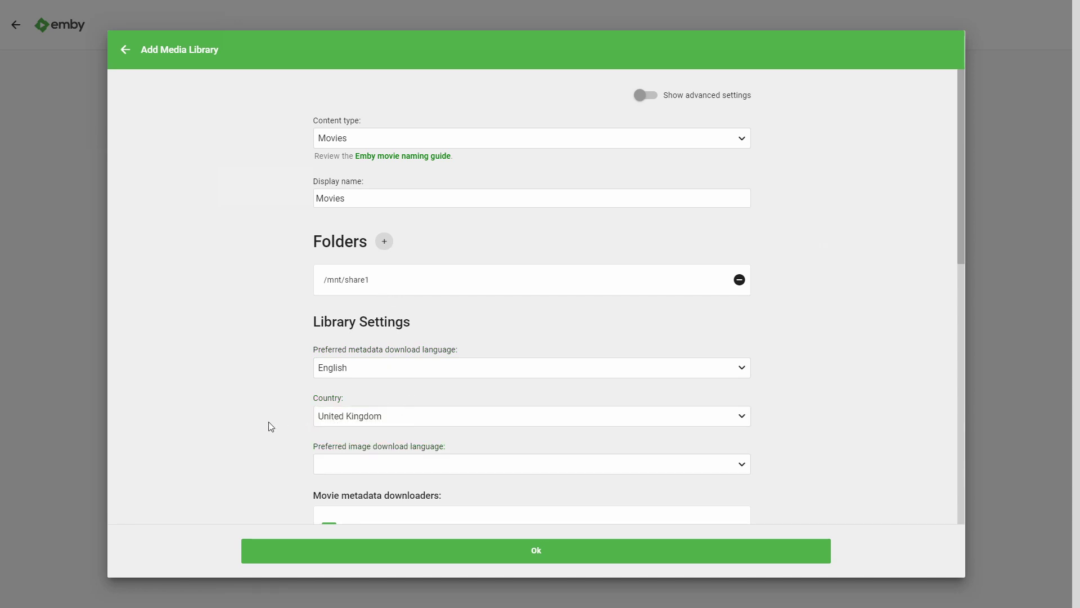
left_click(410, 450)
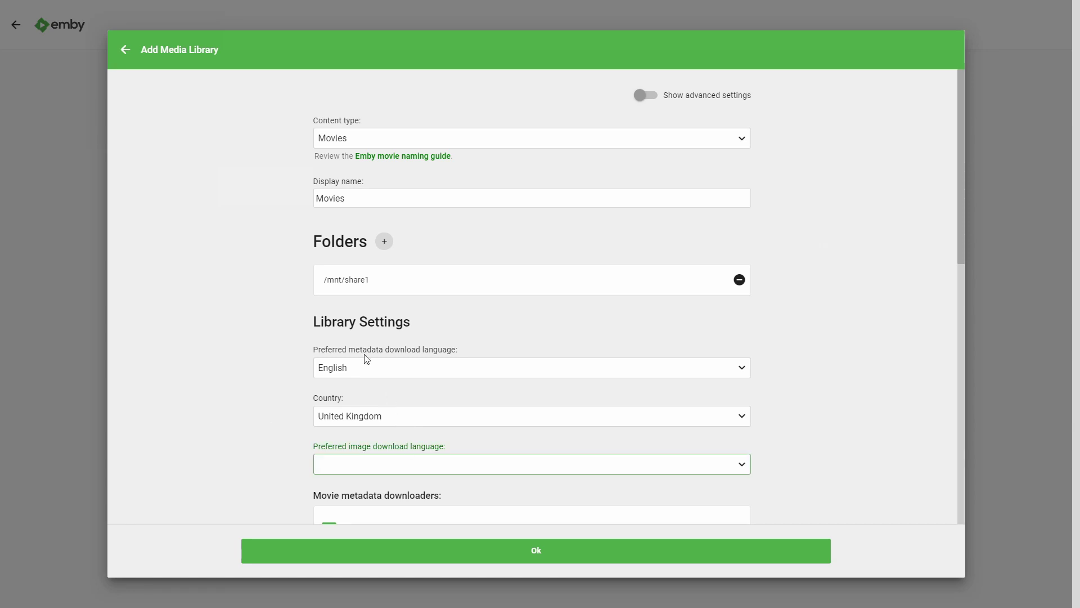
key("e")
- Enable The Open Movie Database as an additional movie metadata downloader for the library
scroll(247, 410, "down", 2)
scroll(251, 409, "down", 1)
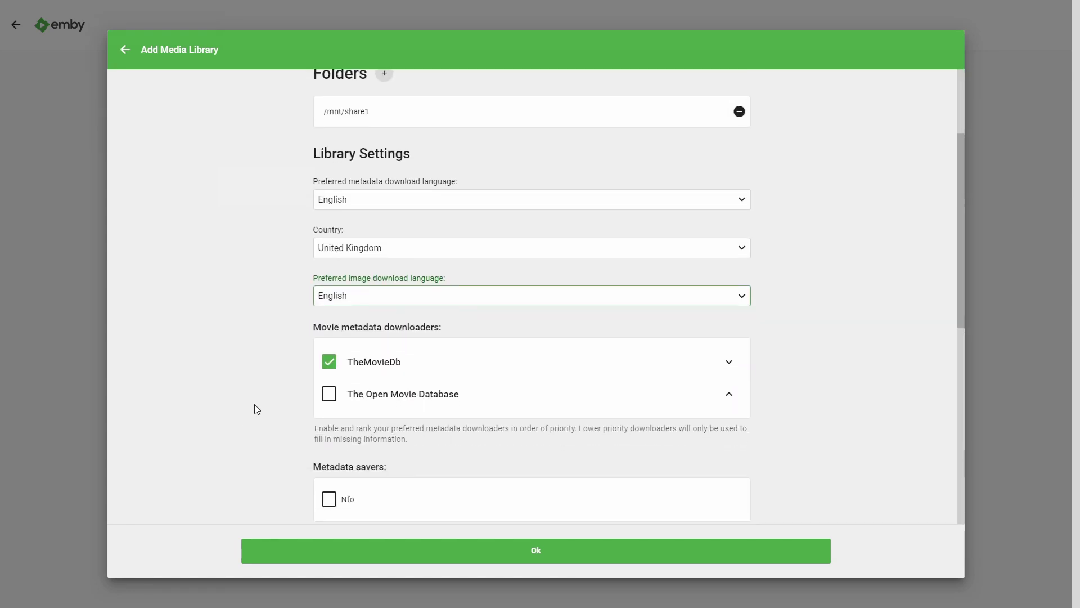
left_click(330, 394)
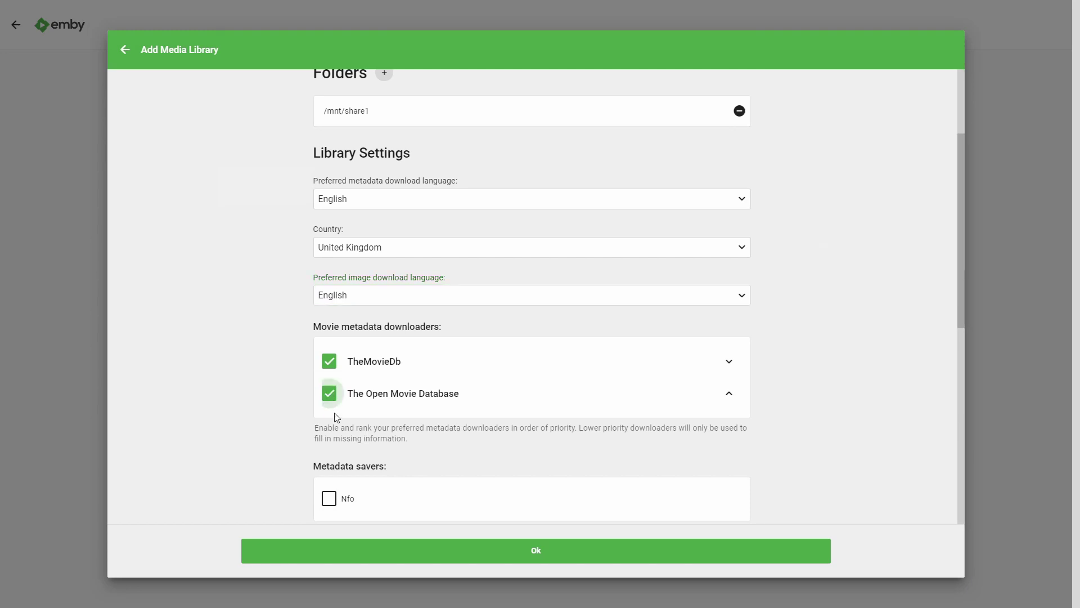
- Enable saving artwork into media folders and thumbnail image creation for the movie library
scroll(382, 435, "down", 2)
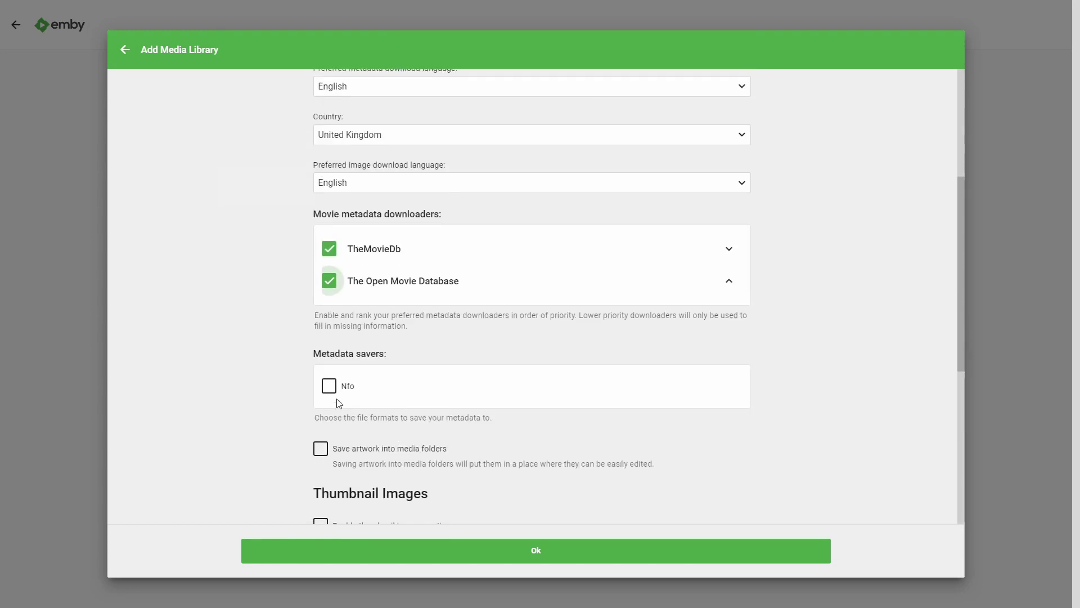
scroll(285, 401, "down", 1)
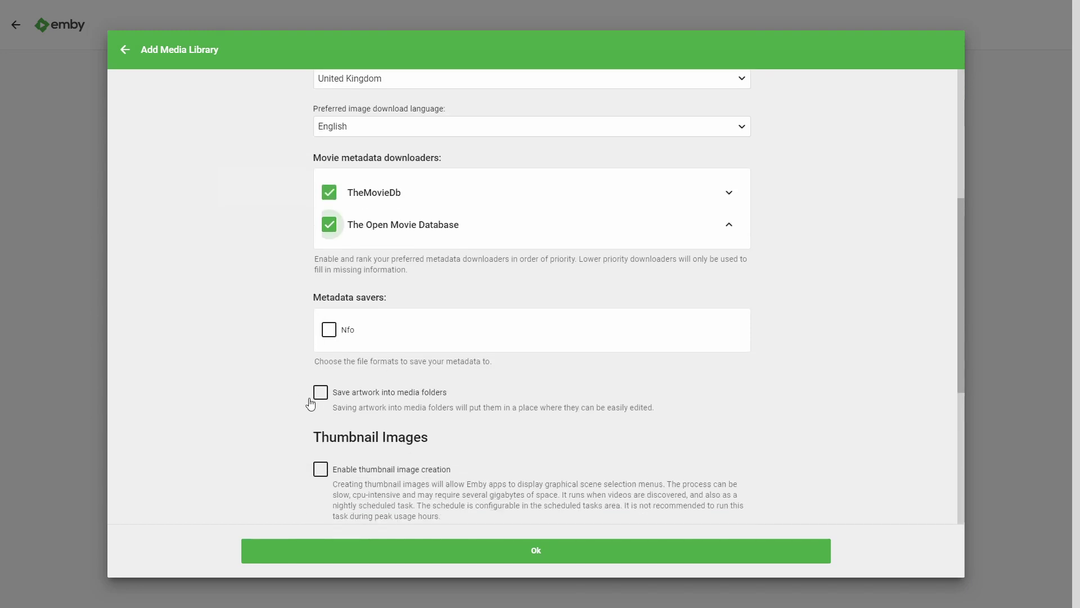
left_click(320, 392)
scroll(285, 414, "down", 2)
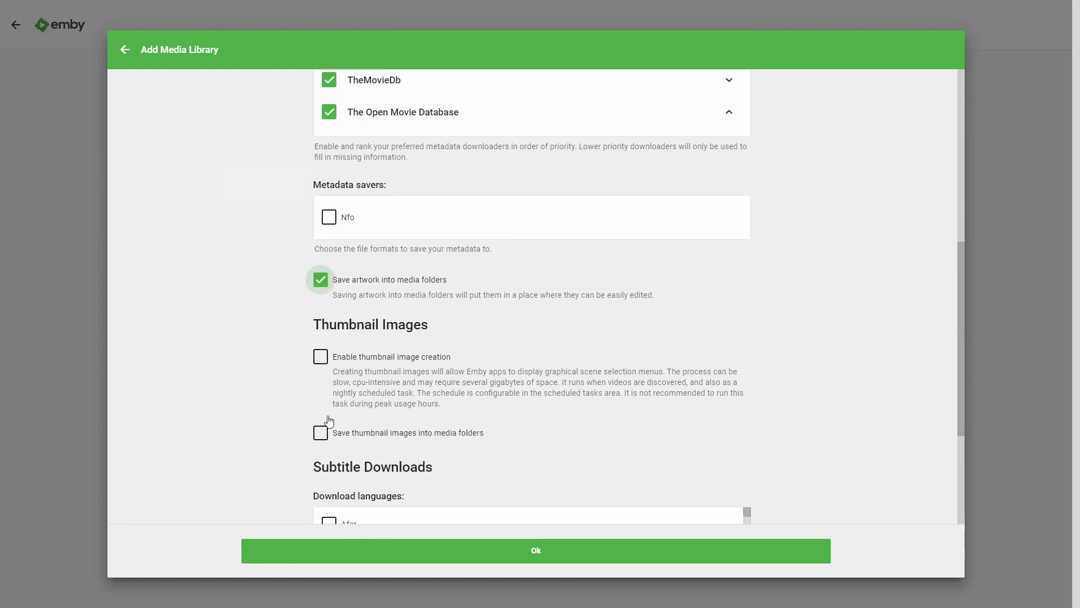
left_click(320, 357)
- Choose Croatian as the subtitle download language for the movie library and save the library
scroll(281, 394, "down", 3)
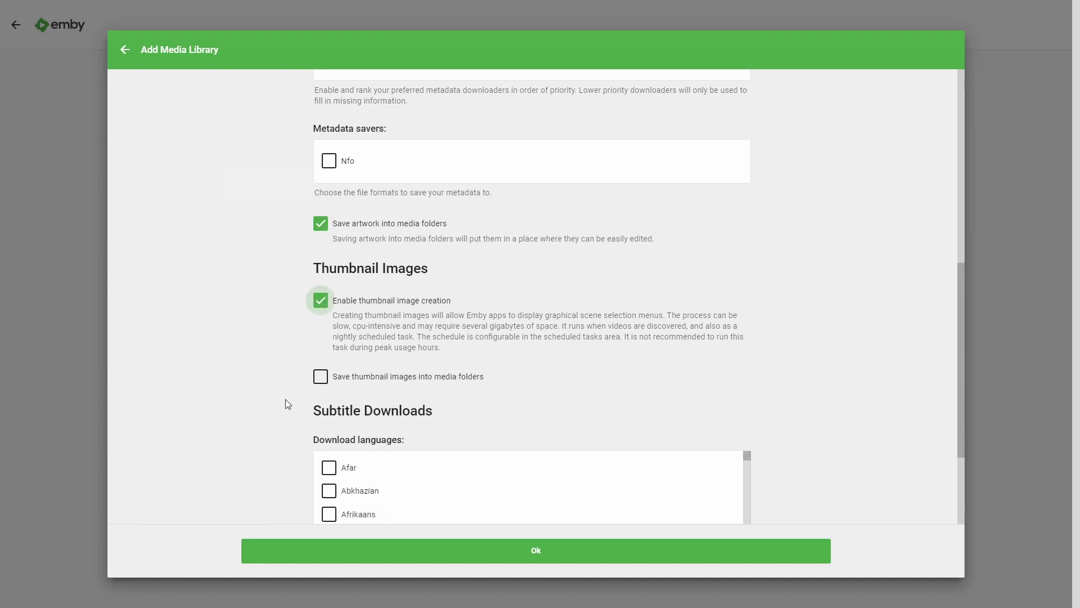
scroll(360, 369, "down", 8)
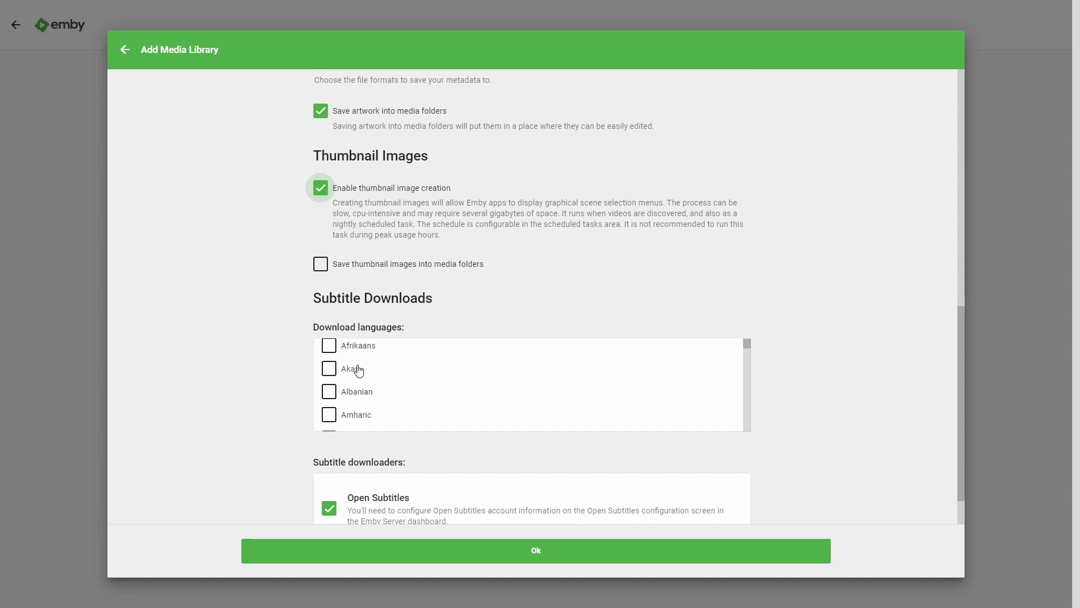
scroll(364, 372, "down", 3)
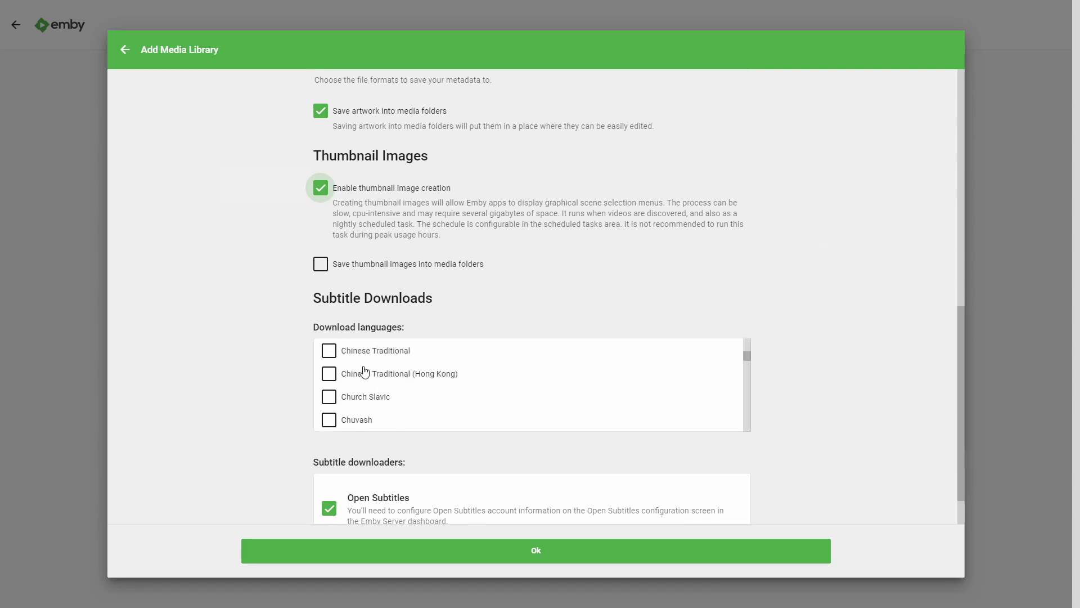
scroll(365, 374, "down", 3)
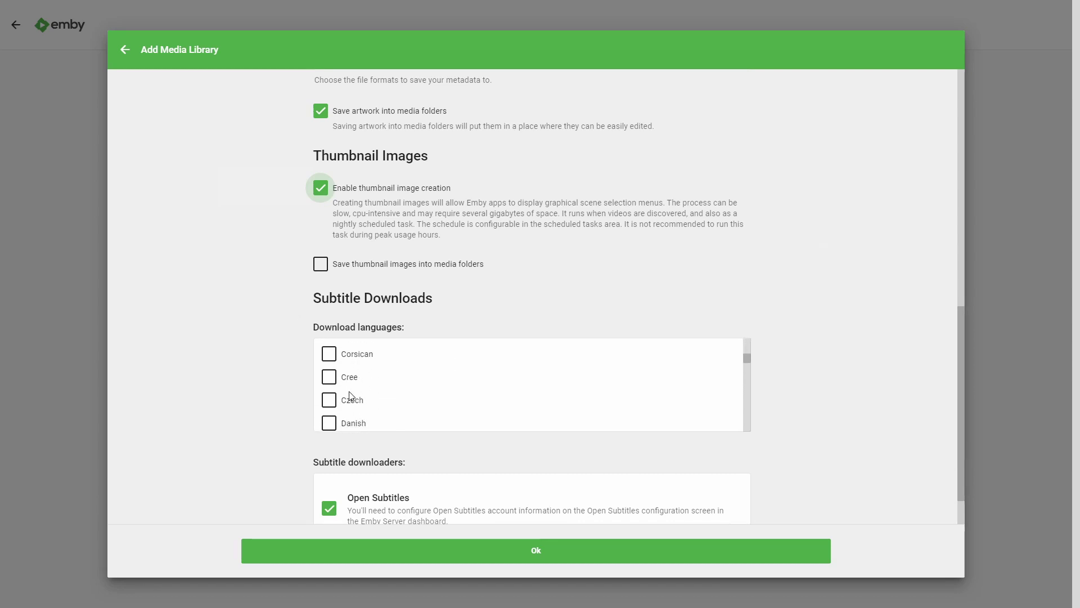
scroll(378, 373, "down", 6)
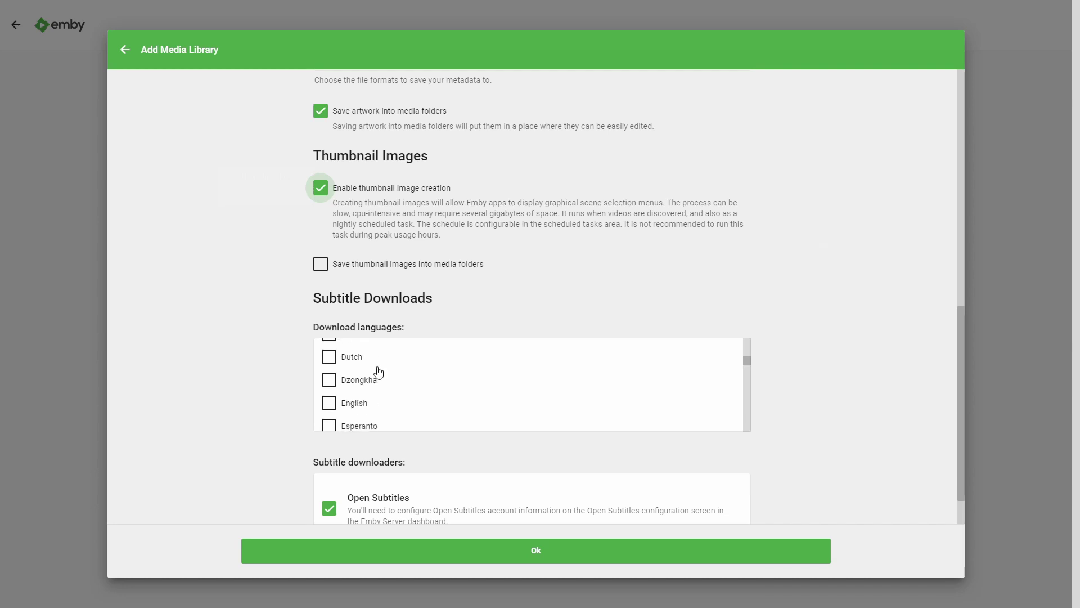
scroll(378, 373, "down", 8)
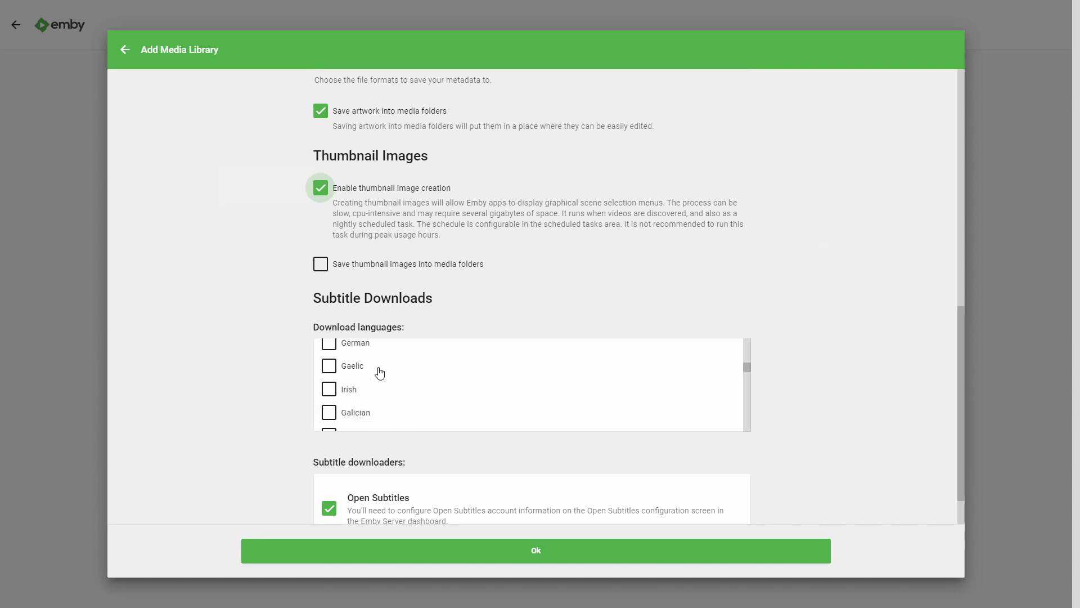
scroll(381, 371, "down", 2)
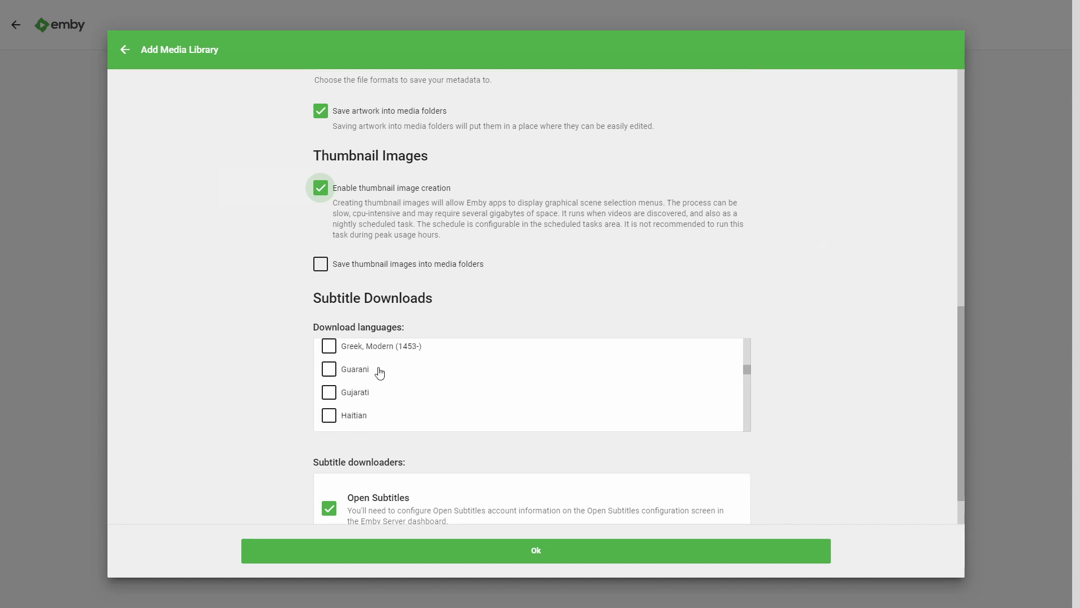
scroll(380, 372, "down", 5)
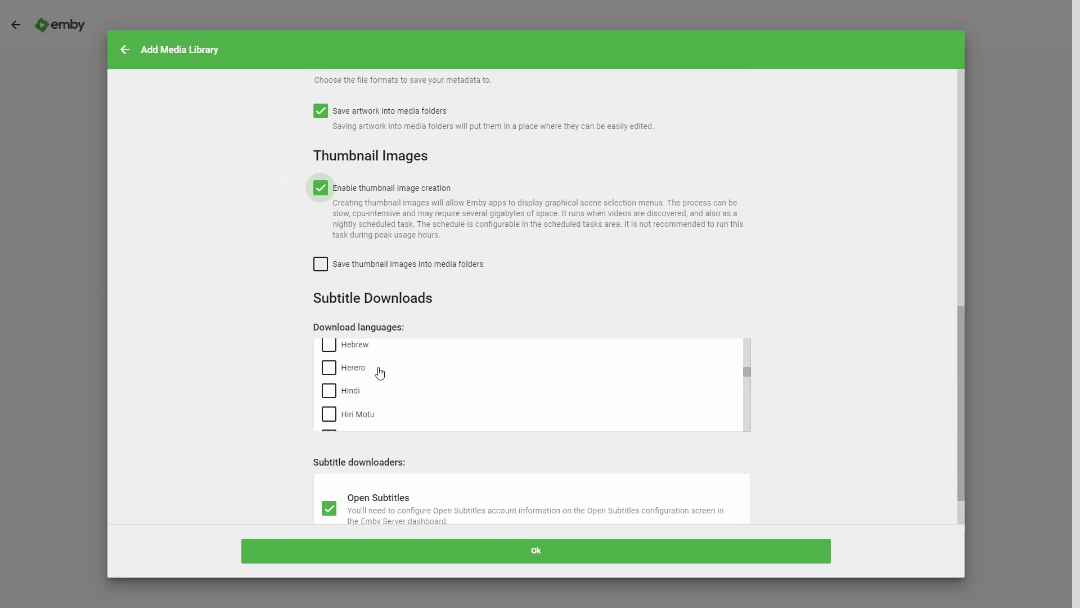
scroll(380, 373, "down", 2)
scroll(379, 373, "up", 2)
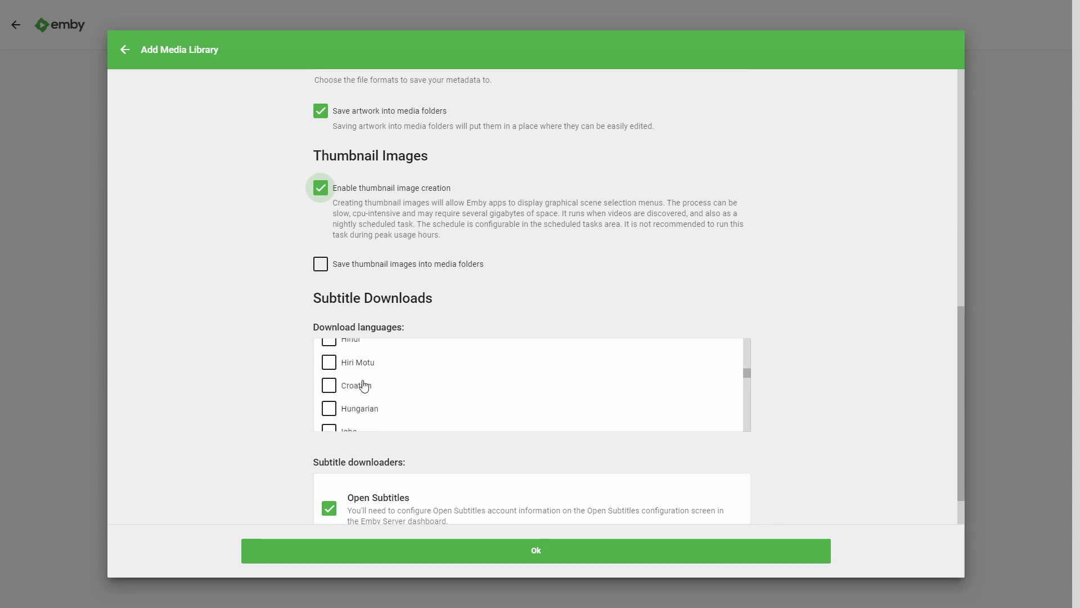
left_click(329, 385)
scroll(286, 393, "down", 4)
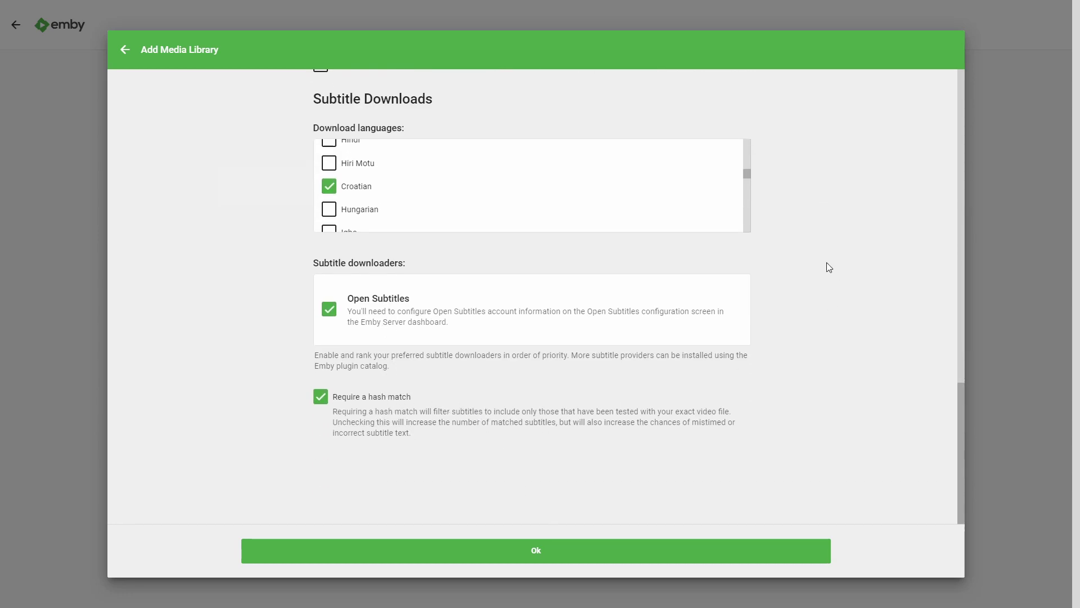
scroll(827, 253, "up", 15)
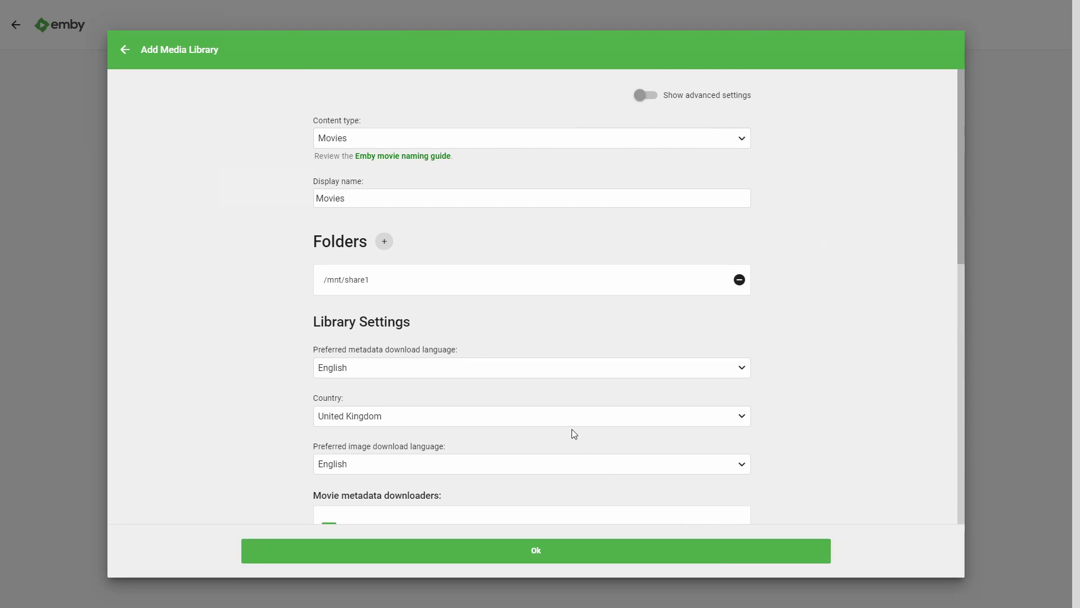
left_click(556, 550)
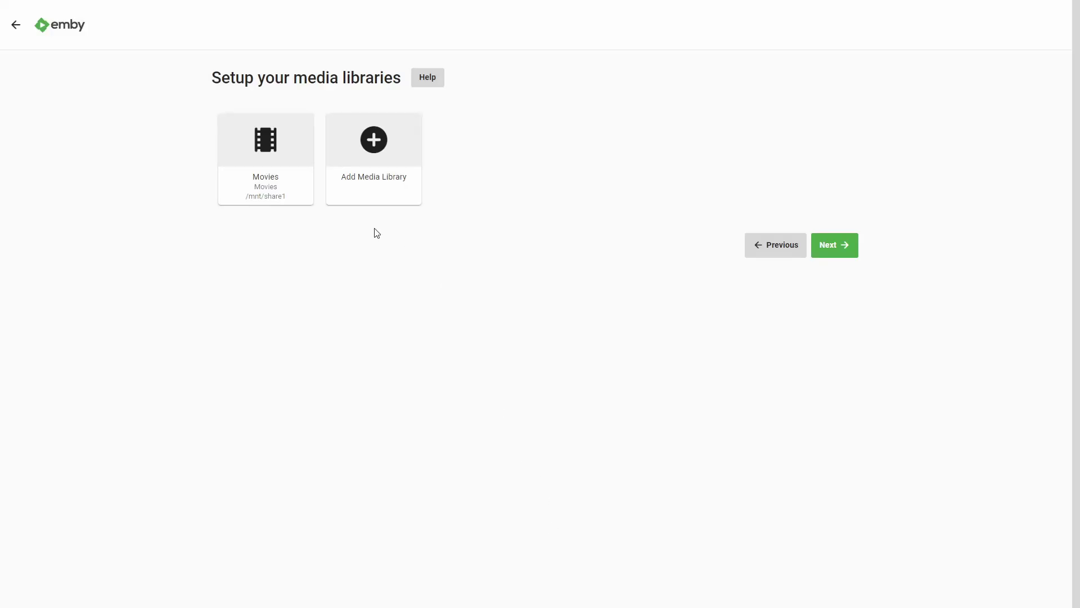
- Start another media library with content type TV shows and add the folder /mnt/share2
left_click(372, 147)
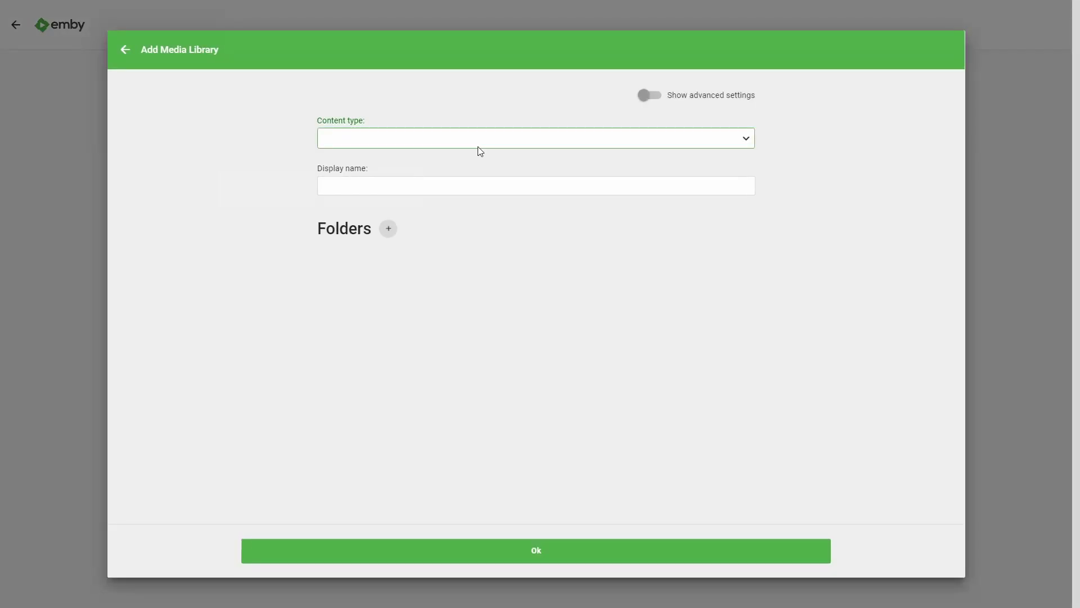
left_click(376, 195)
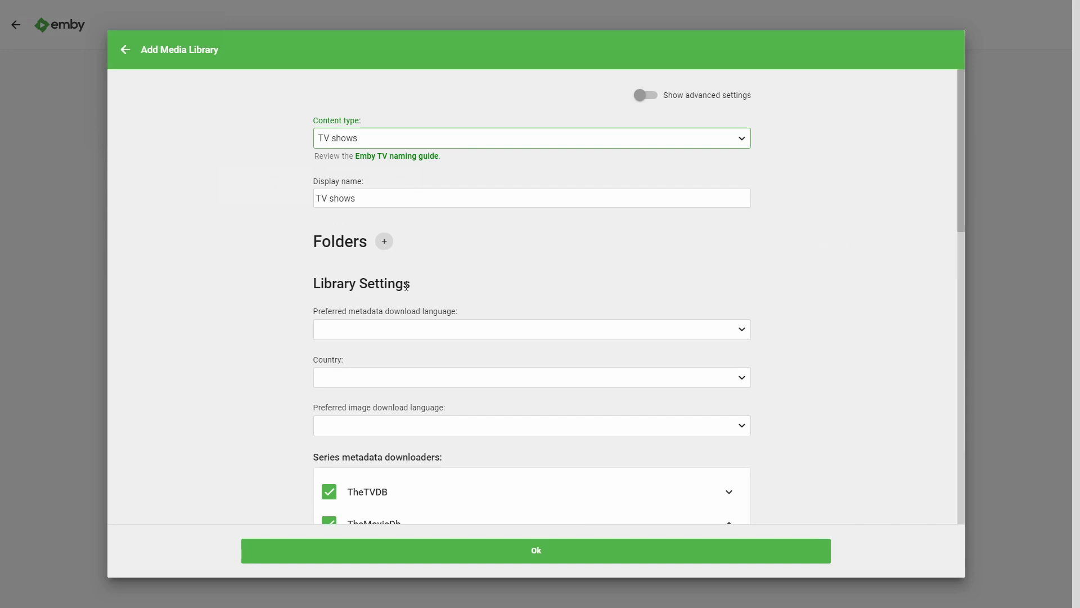
left_click(385, 241)
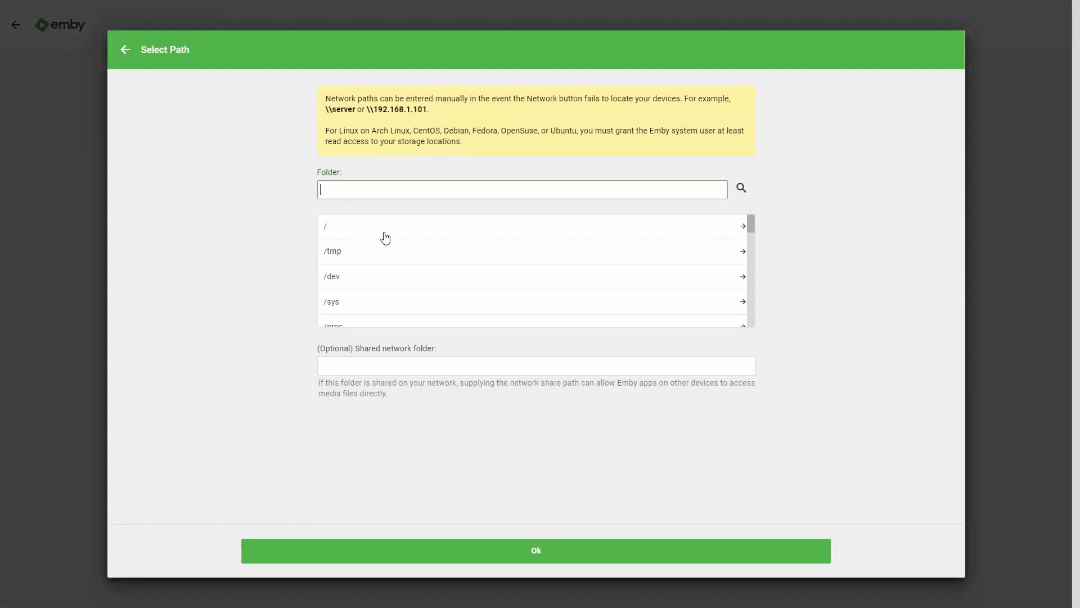
scroll(412, 237, "down", 6)
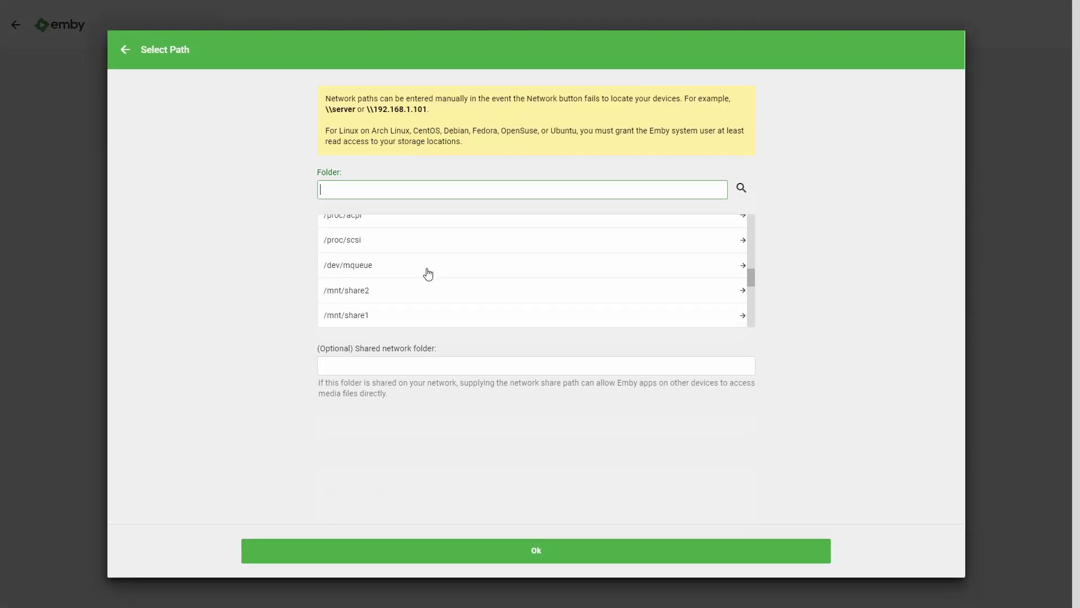
left_click(416, 291)
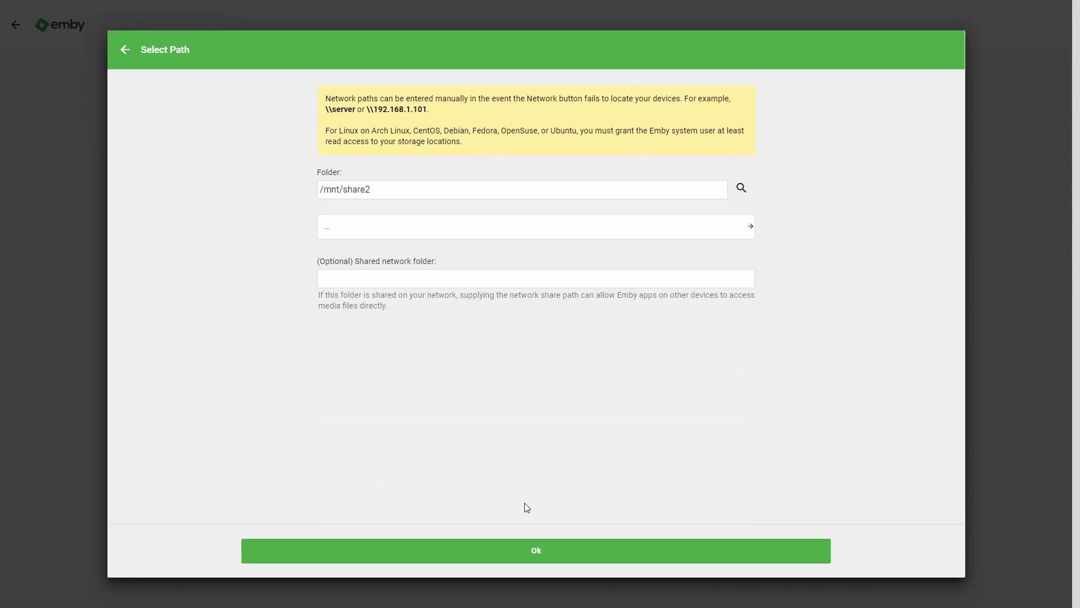
left_click(530, 552)
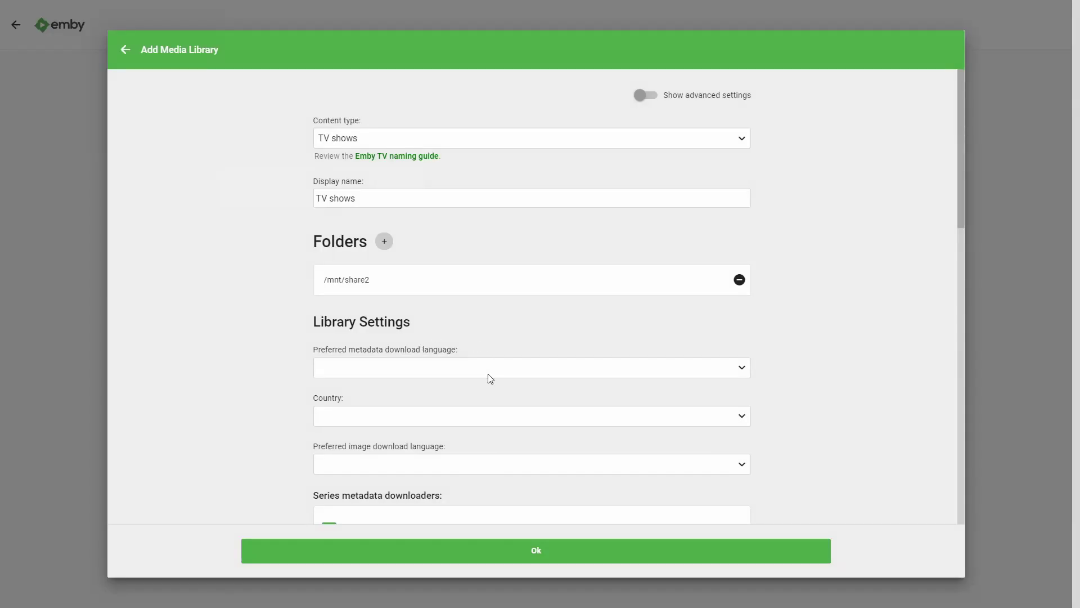
- Set the TV library's metadata download language to English, country to United Kingdom and image download language to English
left_click(487, 374)
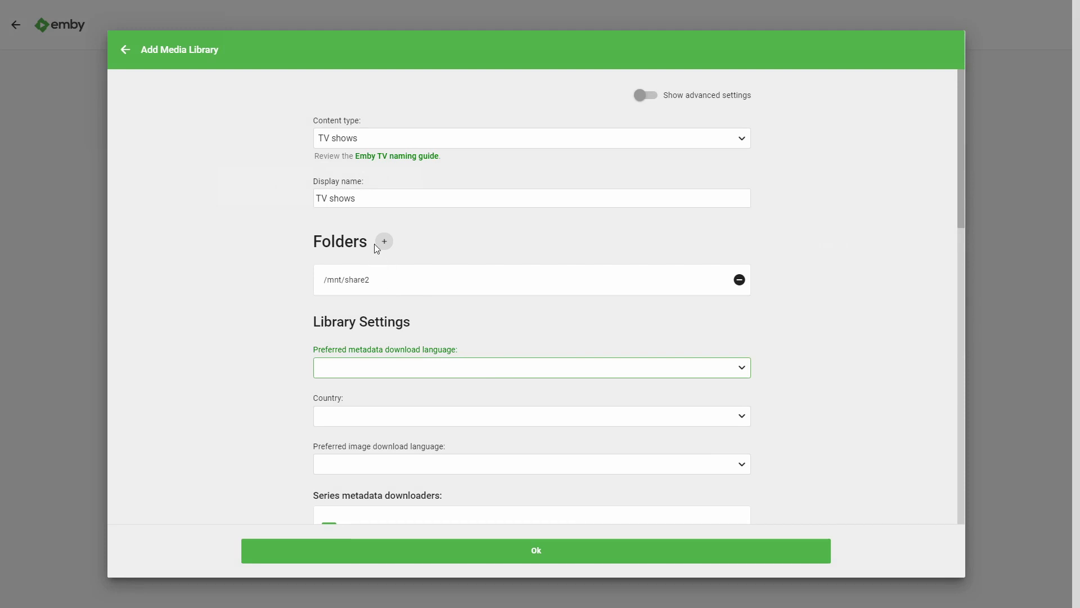
key("e")
left_click(405, 419)
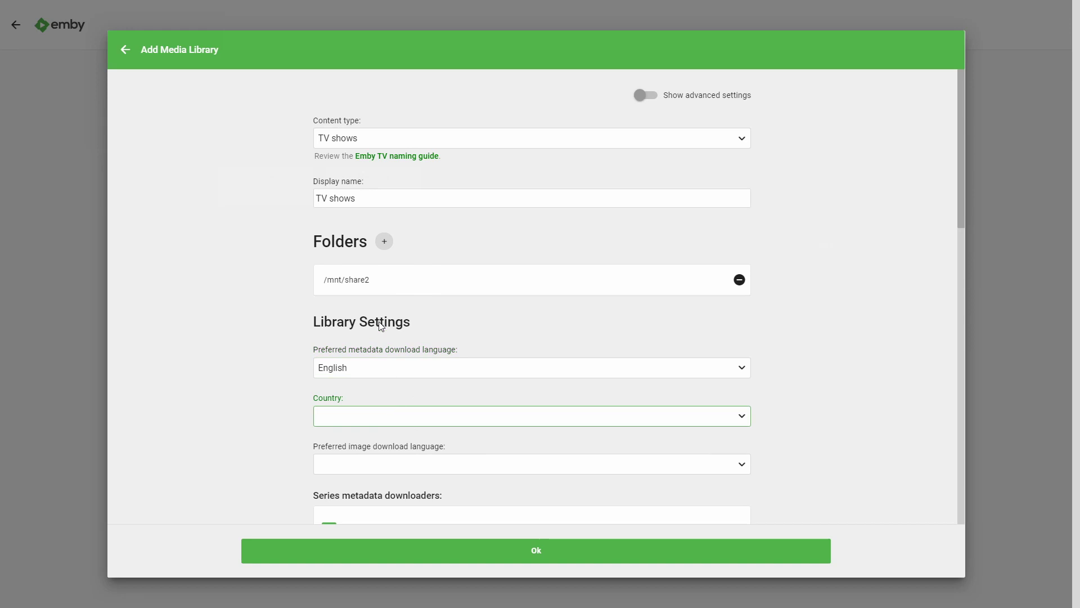
type("united kingdom")
key("Tab")
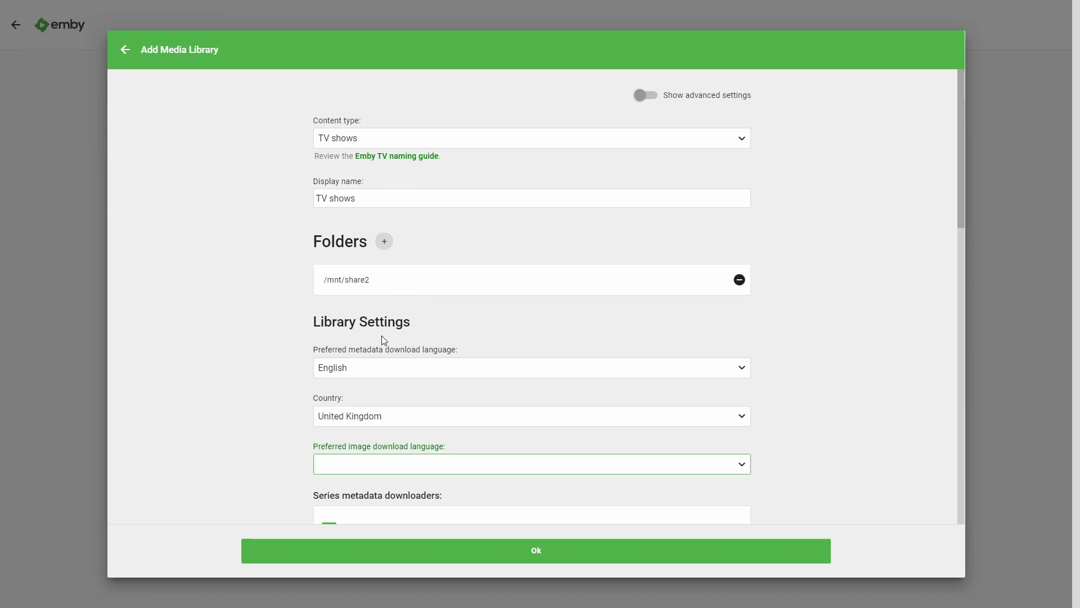
key("e")
- Enable The Open Movie Database for series, TheMovieDb for seasons, and both TheMovieDb and The Open Movie Database for episode metadata
scroll(276, 445, "down", 3)
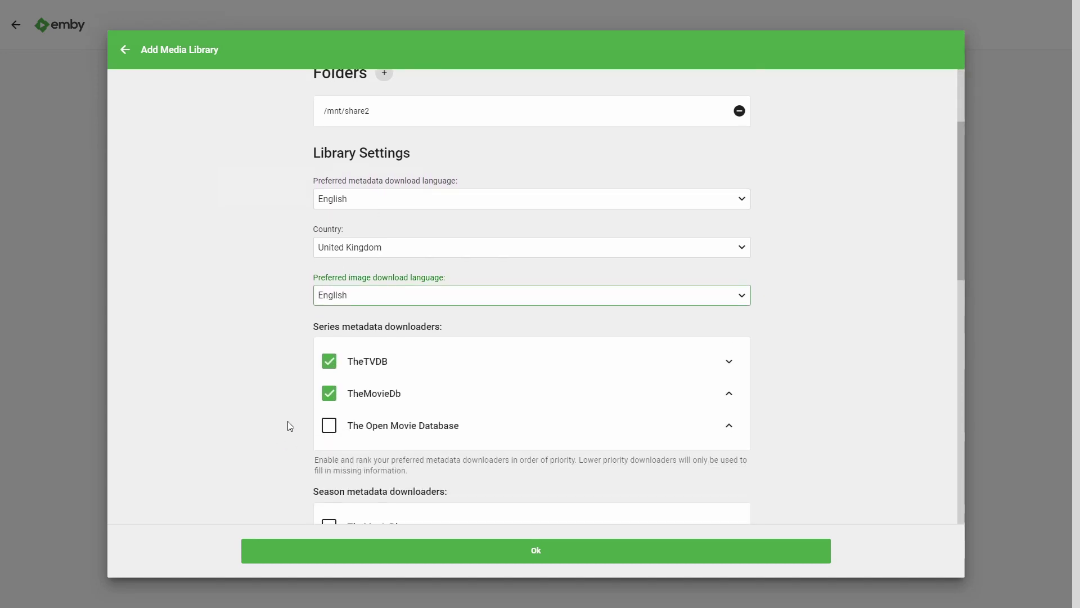
left_click(329, 426)
scroll(281, 428, "down", 2)
left_click(329, 419)
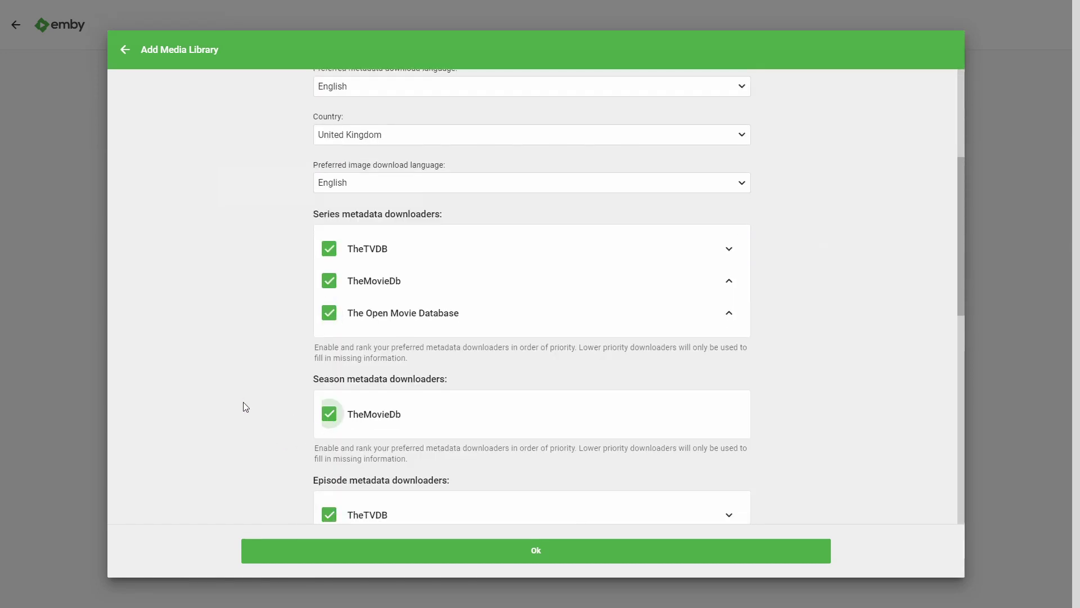
scroll(241, 405, "down", 3)
left_click(330, 377)
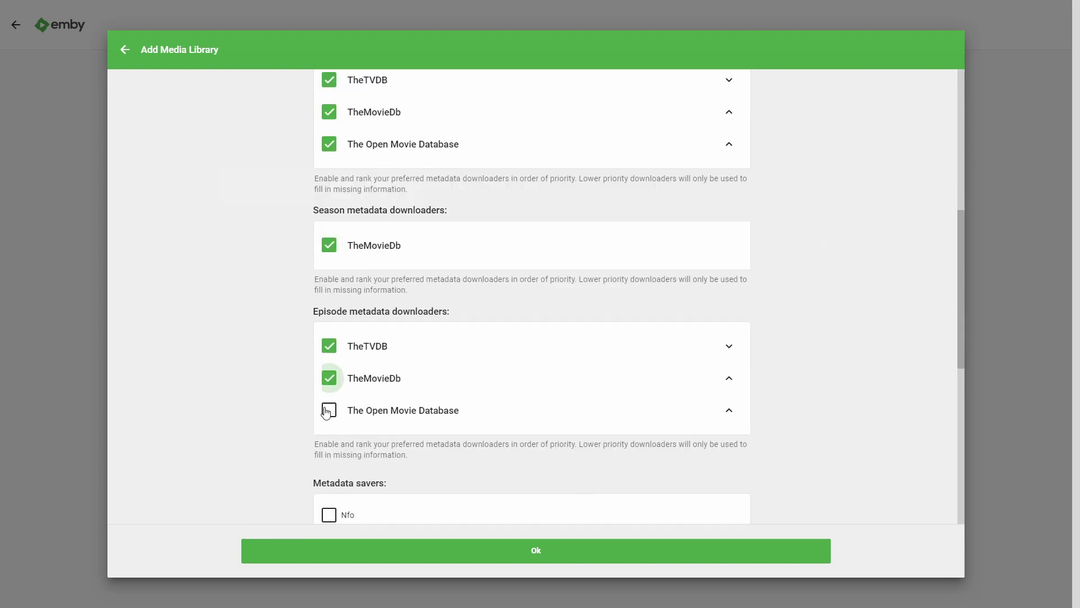
left_click(329, 410)
- Enable saving artwork into media folders, thumbnail image creation and saving thumbnail images into media folders for the TV library
scroll(251, 368, "down", 2)
scroll(250, 368, "down", 2)
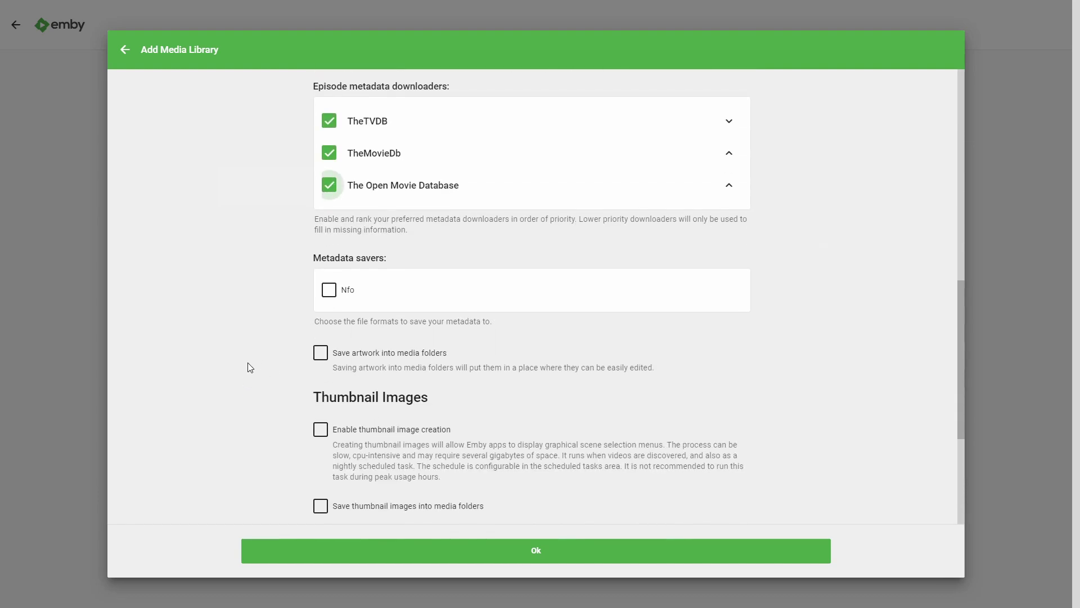
left_click(320, 351)
left_click(321, 429)
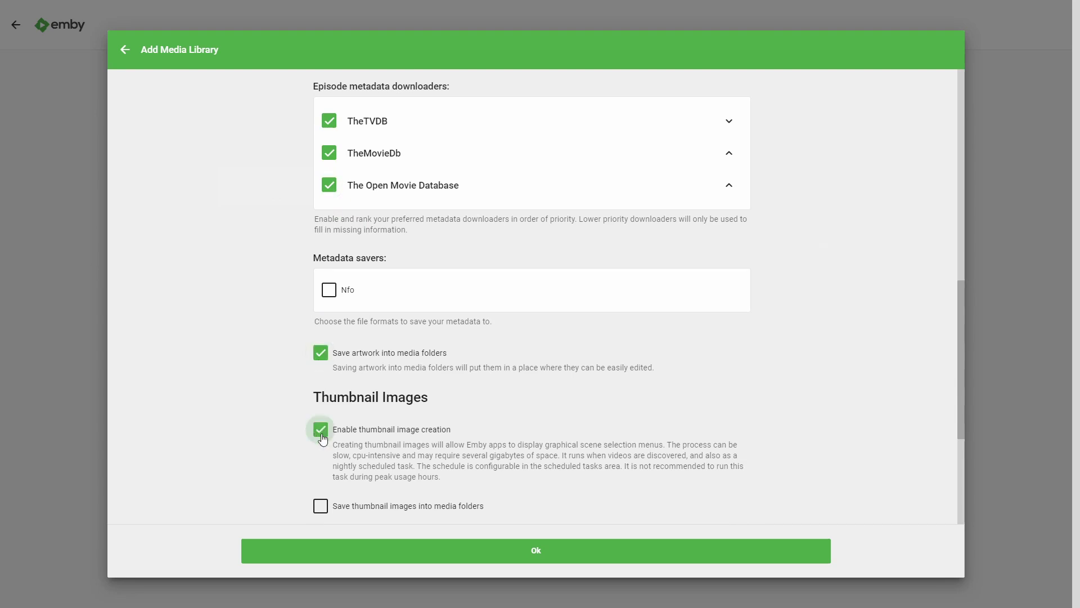
left_click(322, 504)
- Choose Croatian as the subtitle download language for the TV shows library and save the library
scroll(263, 434, "down", 3)
scroll(267, 397, "down", 2)
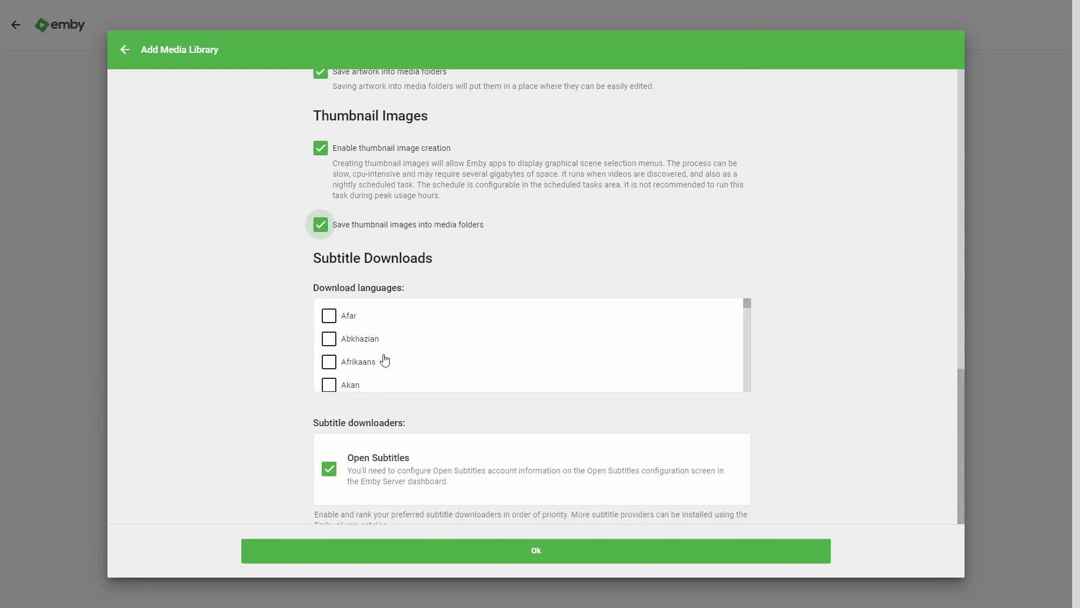
scroll(383, 357, "down", 5)
scroll(386, 344, "down", 8)
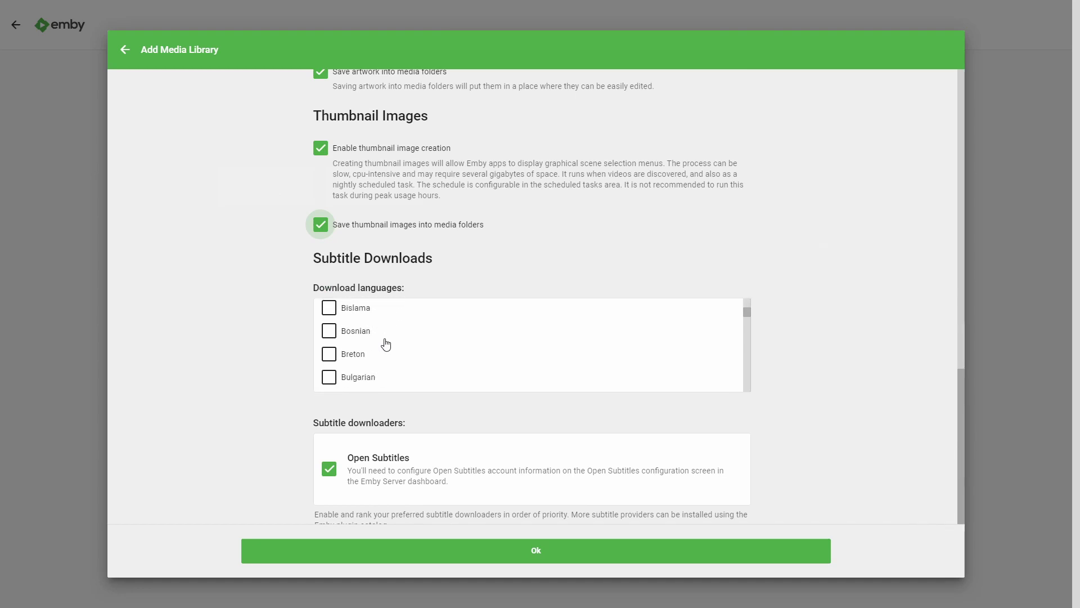
scroll(400, 340, "down", 10)
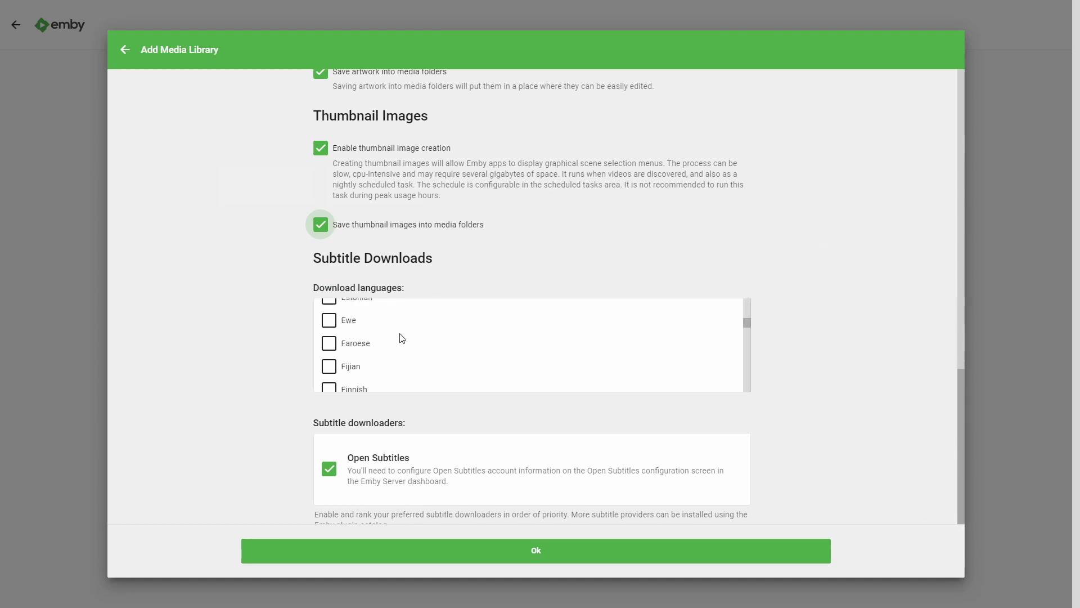
scroll(399, 343, "down", 1)
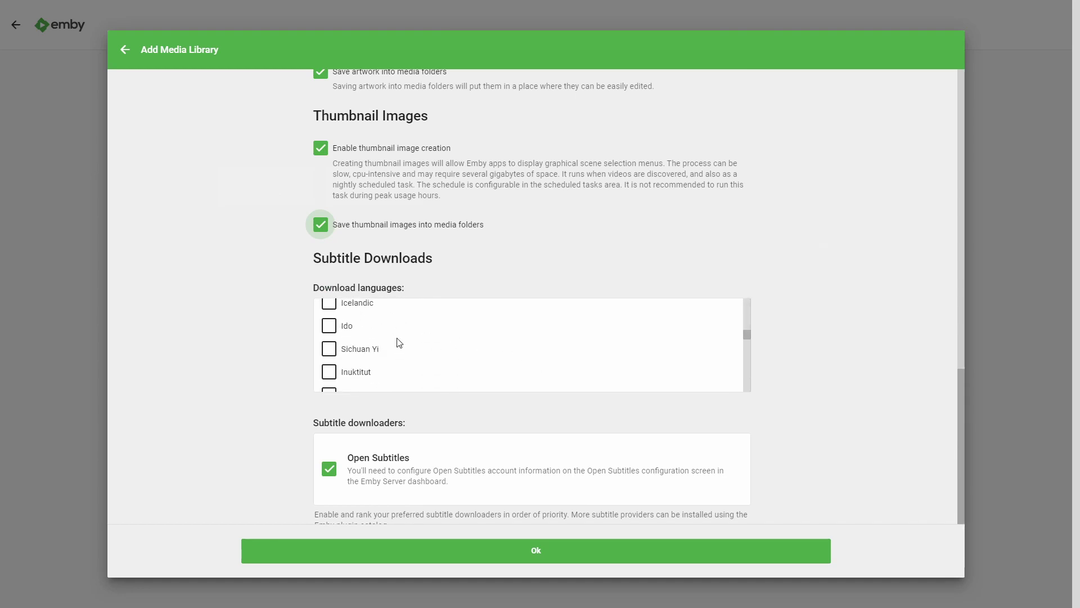
scroll(402, 342, "up", 2)
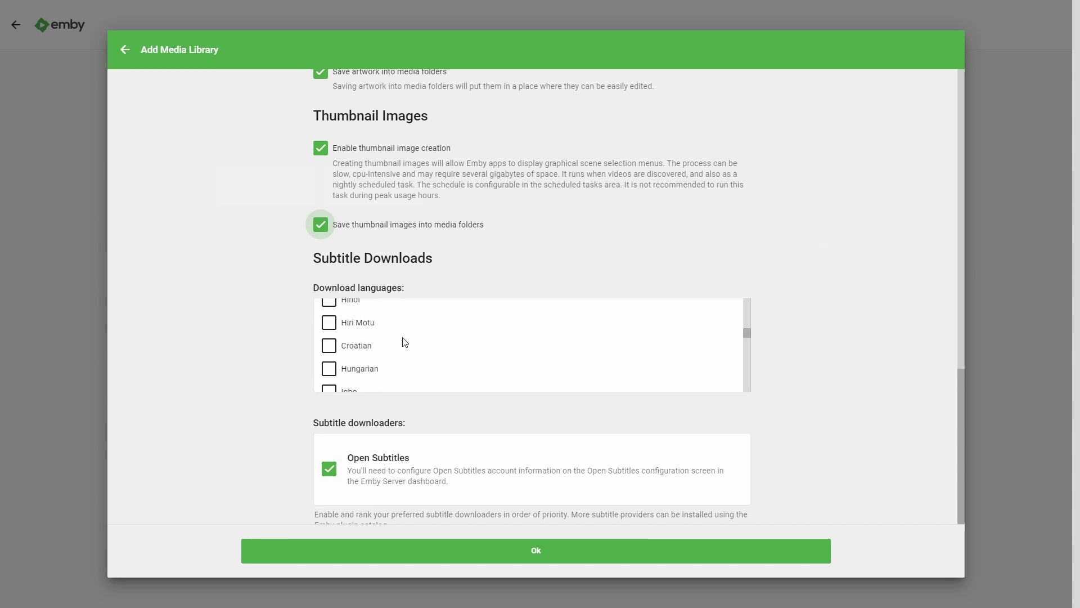
left_click(331, 346)
scroll(251, 379, "down", 3)
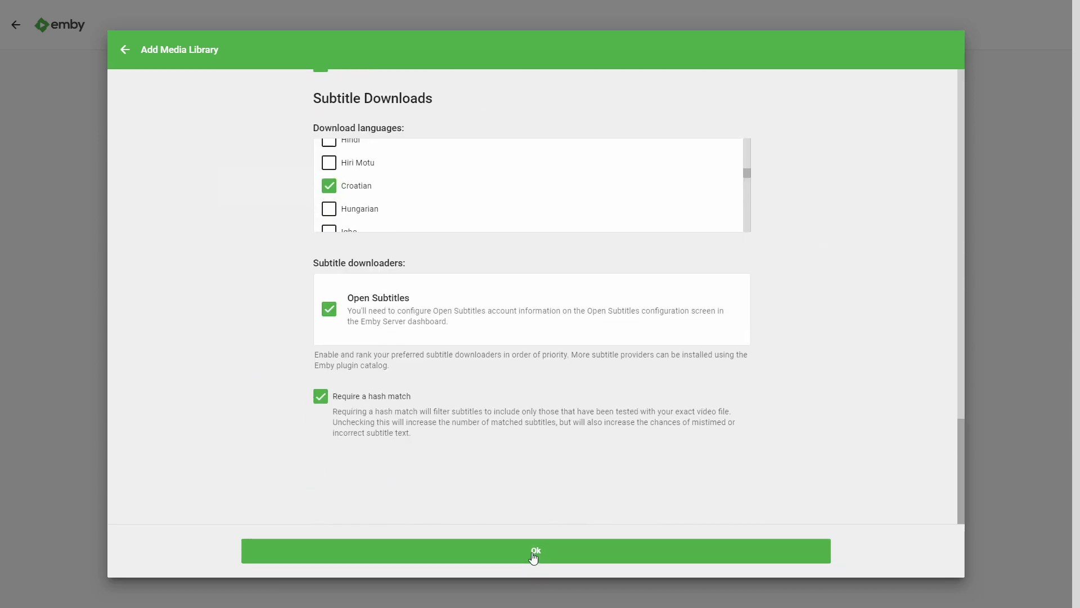
left_click(560, 555)
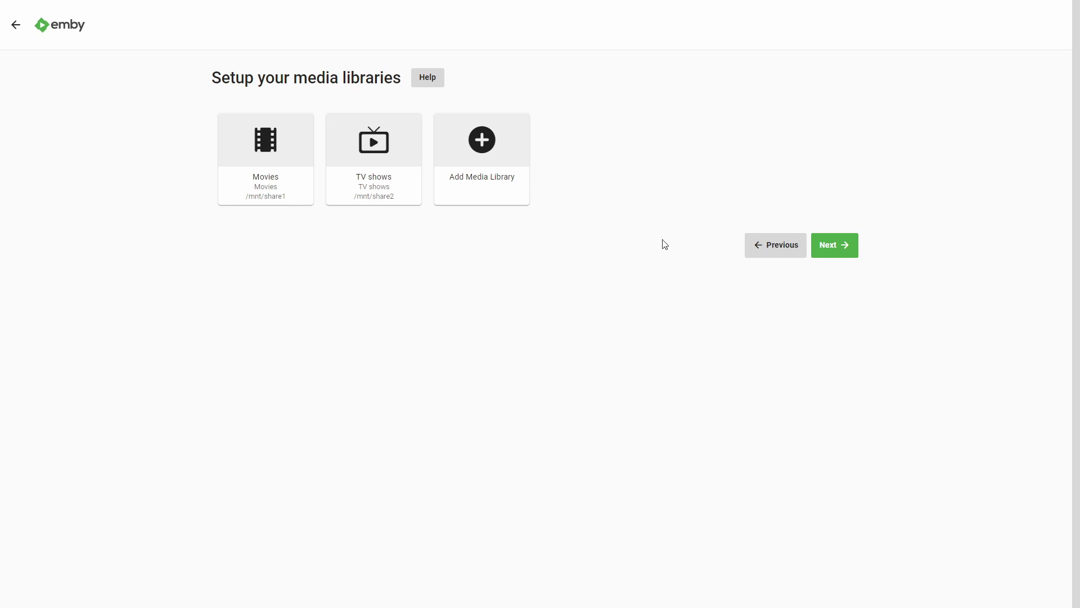
- Continue the setup wizard to the preferred metadata language and set the default country to United Kingdom
left_click(832, 248)
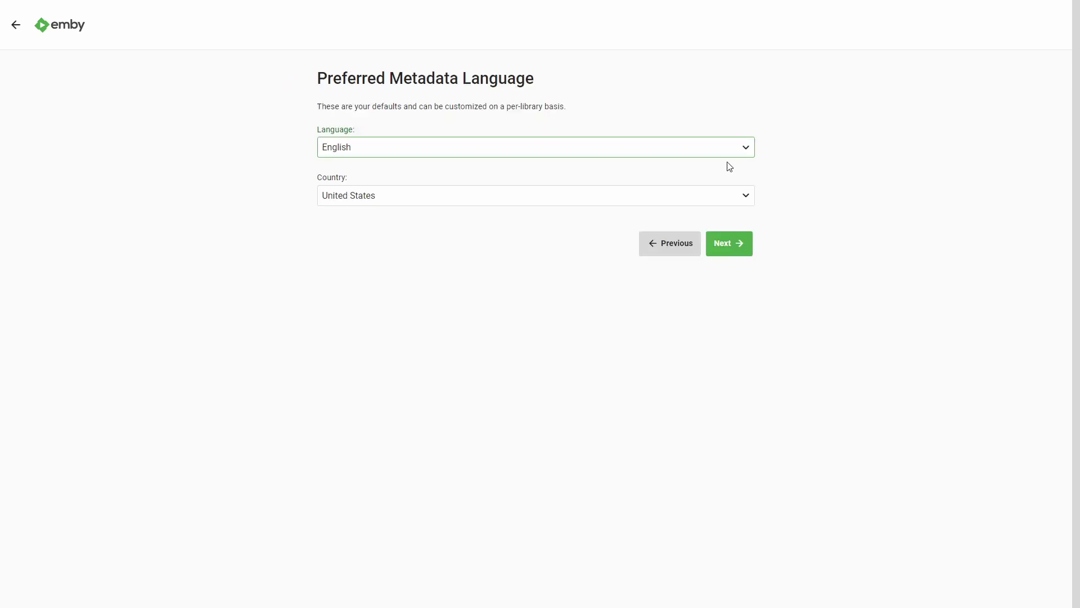
key("Tab")
key("Up")
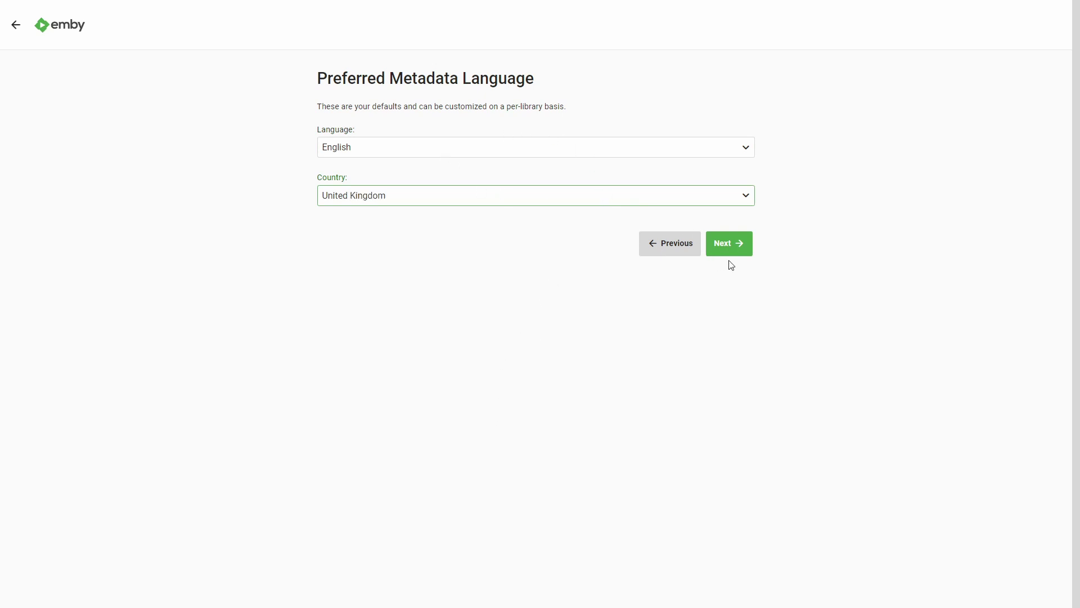
- Continue through the metadata language, remote access and remaining wizard pages, keeping remote connections and automatic port mapping enabled
left_click(734, 244)
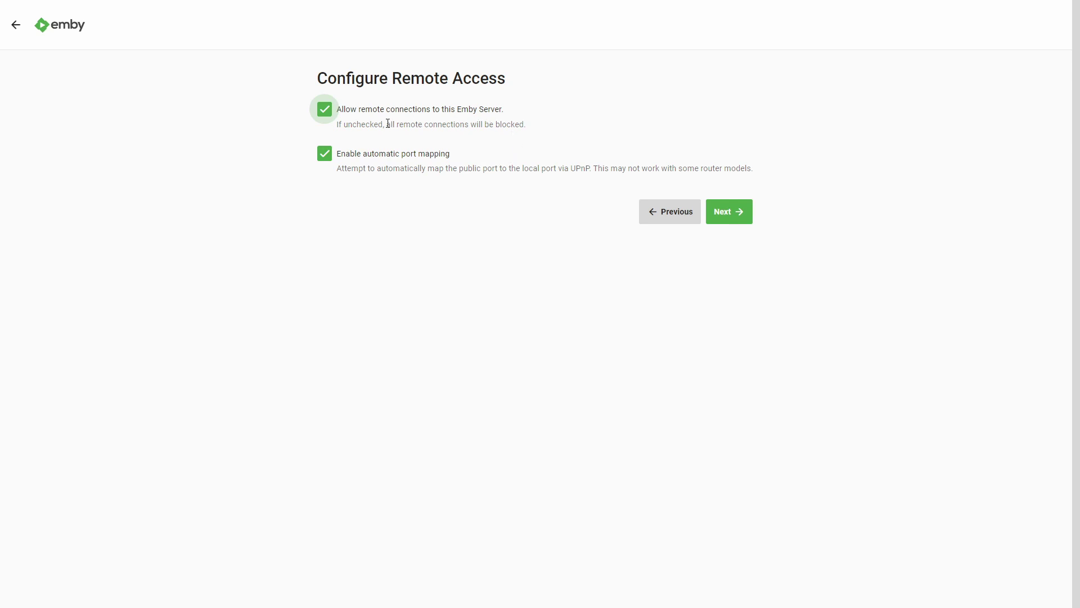
left_click(734, 223)
left_click(425, 183)
left_click(750, 219)
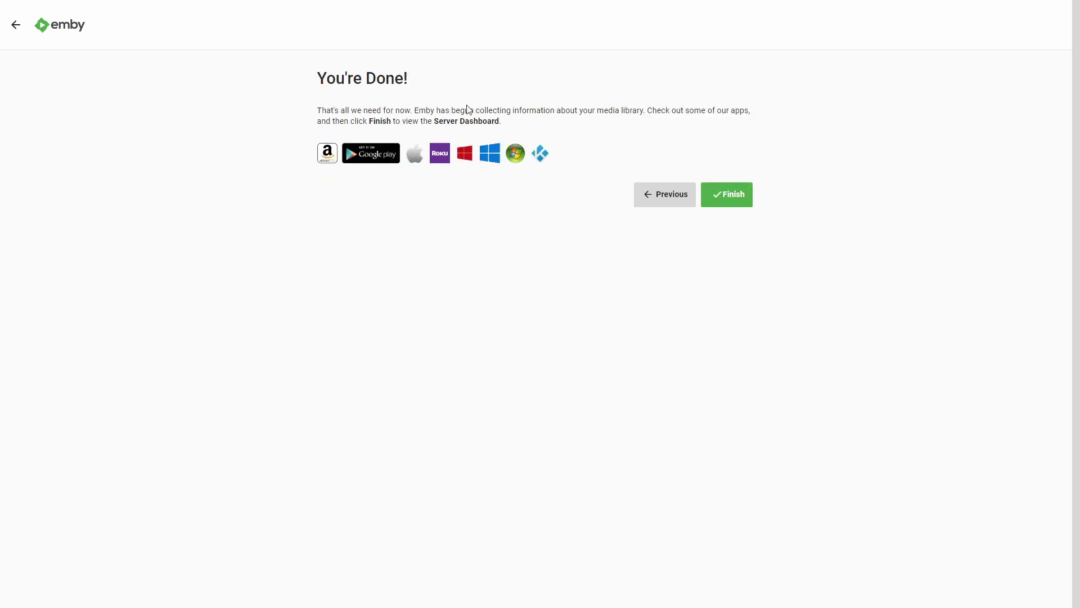
- Finish the setup wizard and sign in to the newly created user account with the prefilled password
left_click(728, 197)
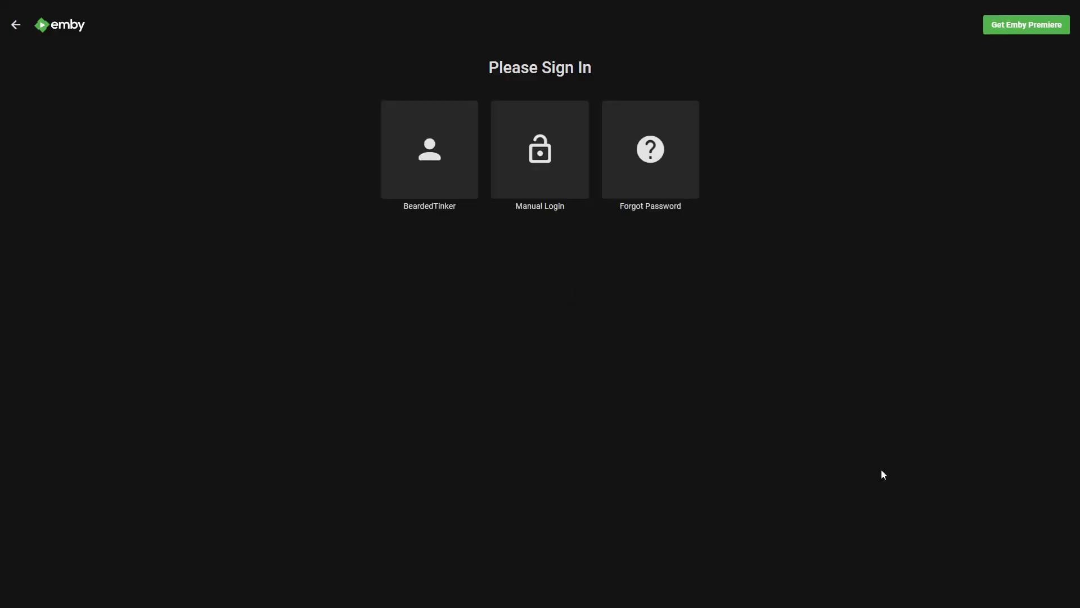
left_click(397, 181)
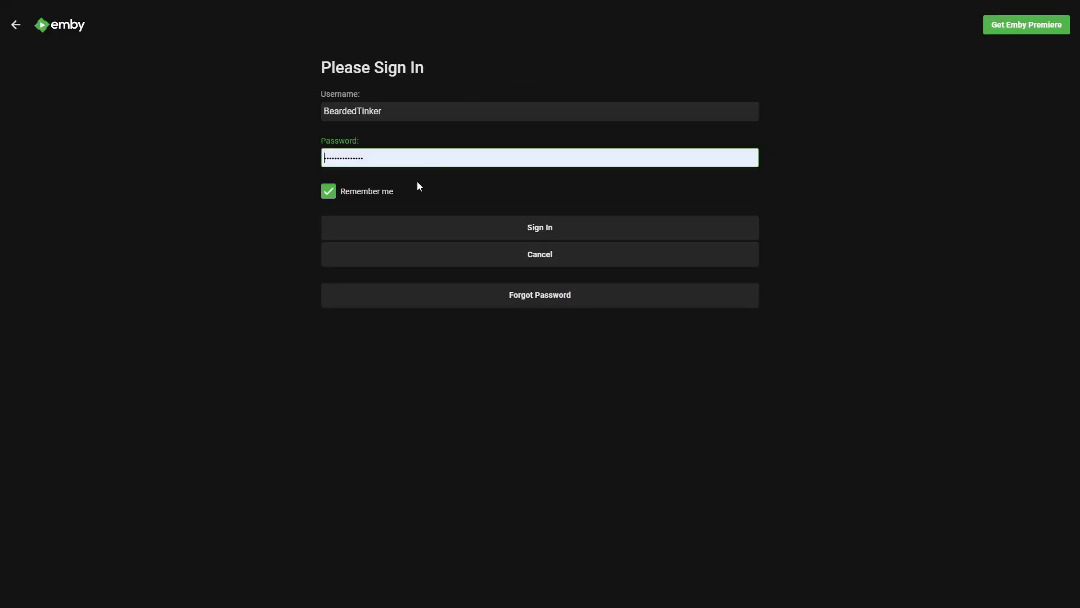
left_click(532, 228)
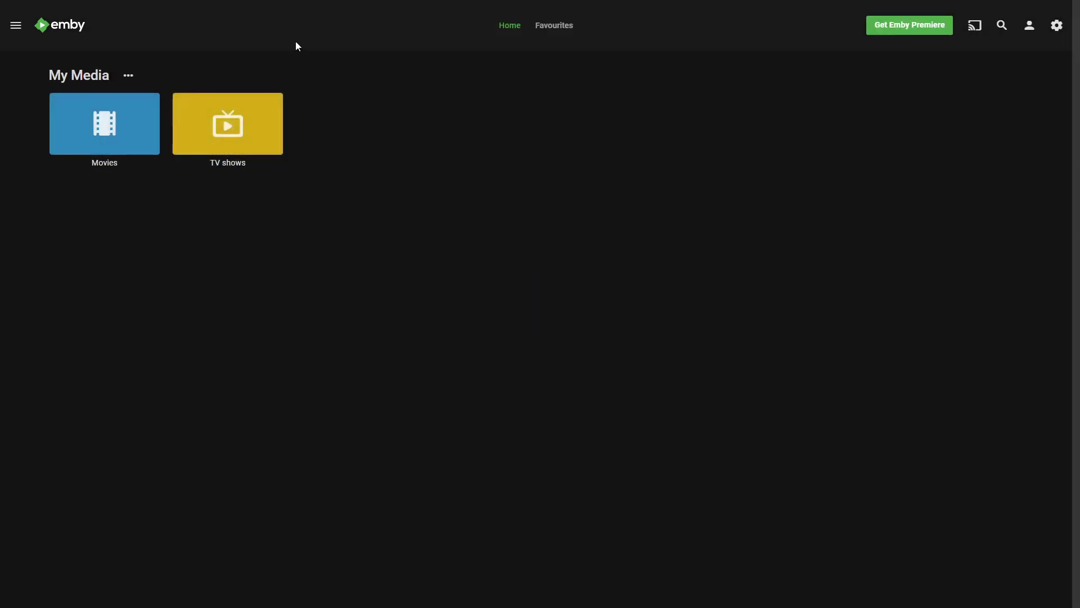
- Check the contents of the Movies and TV shows libraries and return to the home page
left_click(108, 121)
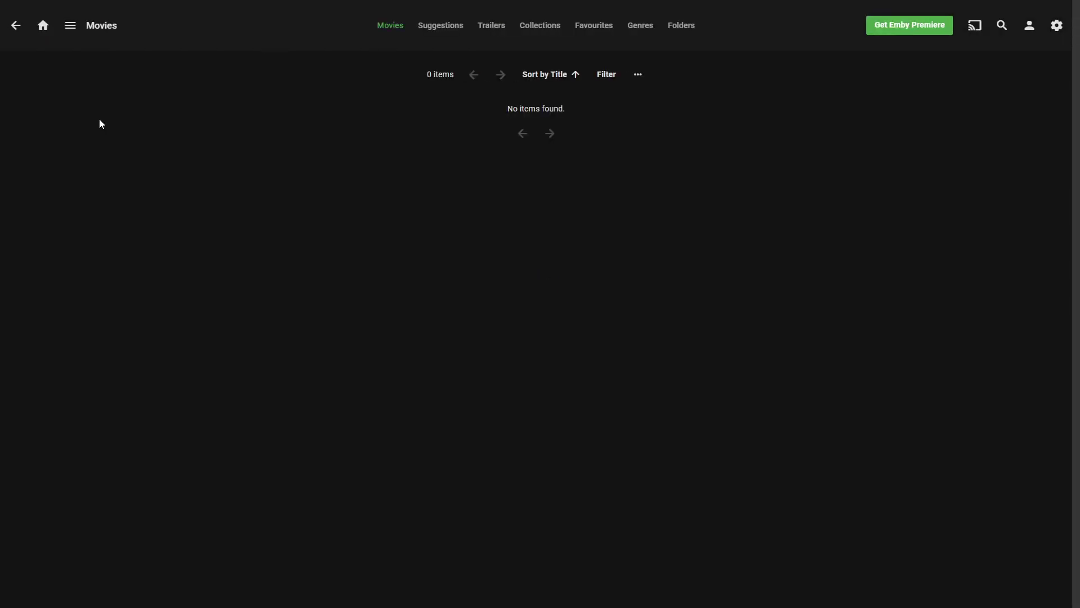
left_click(16, 25)
left_click(194, 130)
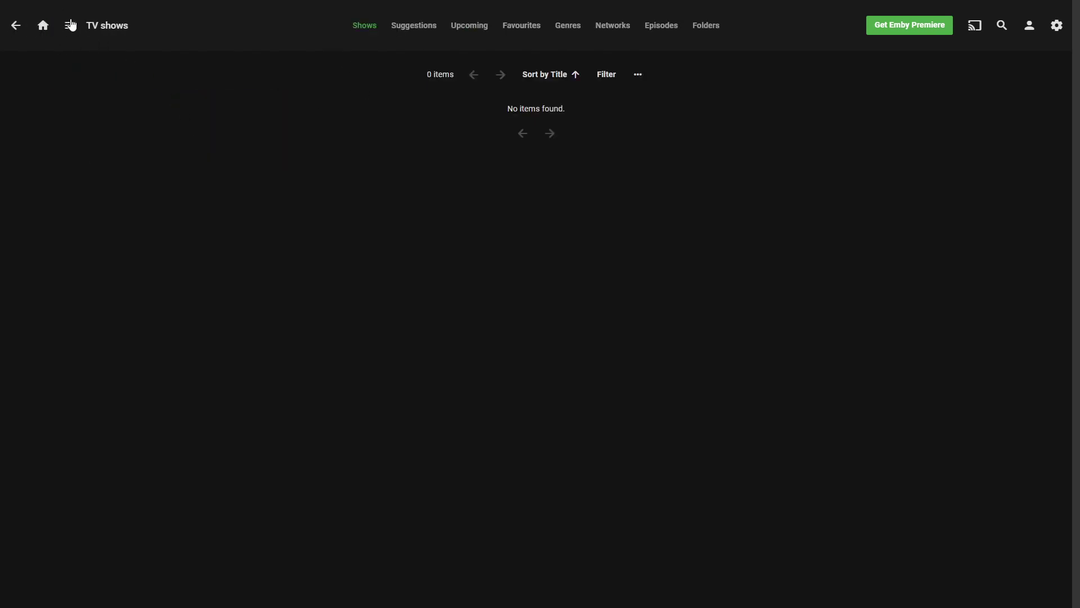
left_click(16, 26)
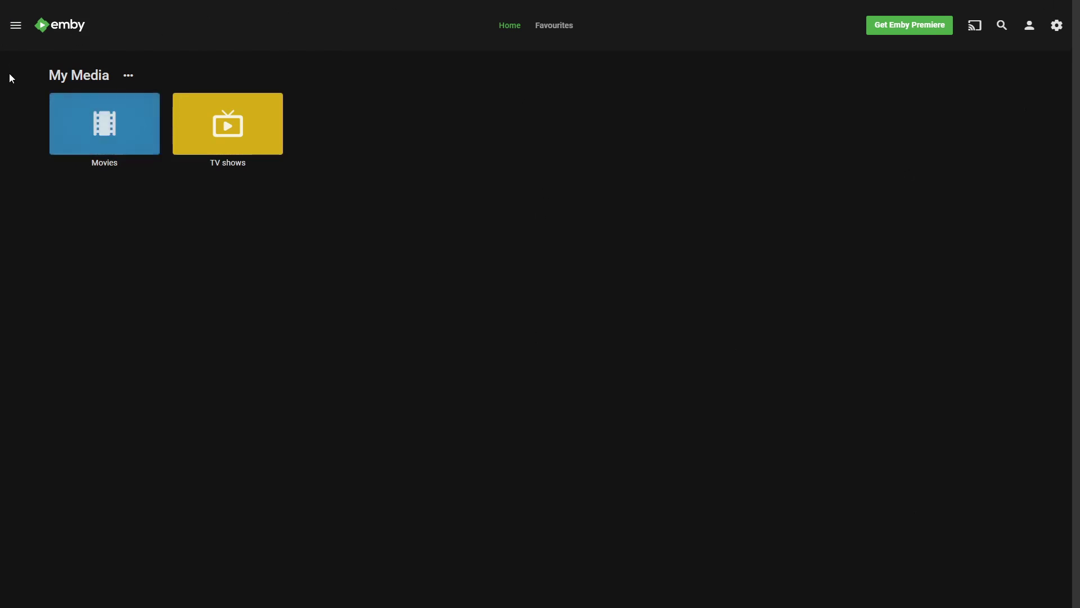
- Review the server management dashboard for version, access addresses, pending installations and alerts, and return to the home page
left_click(16, 26)
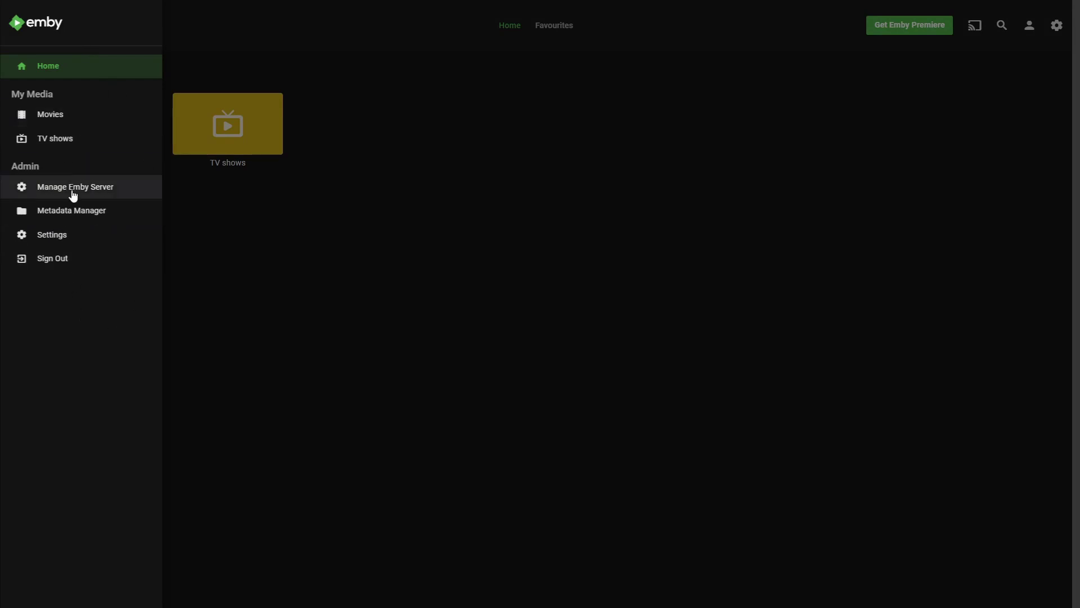
left_click(96, 192)
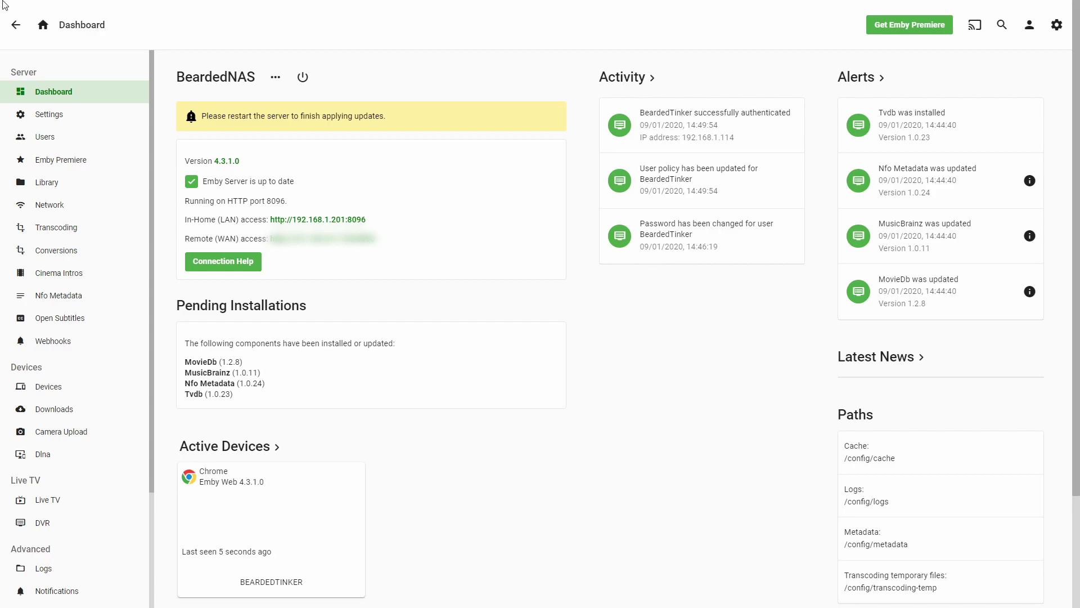
left_click(13, 28)
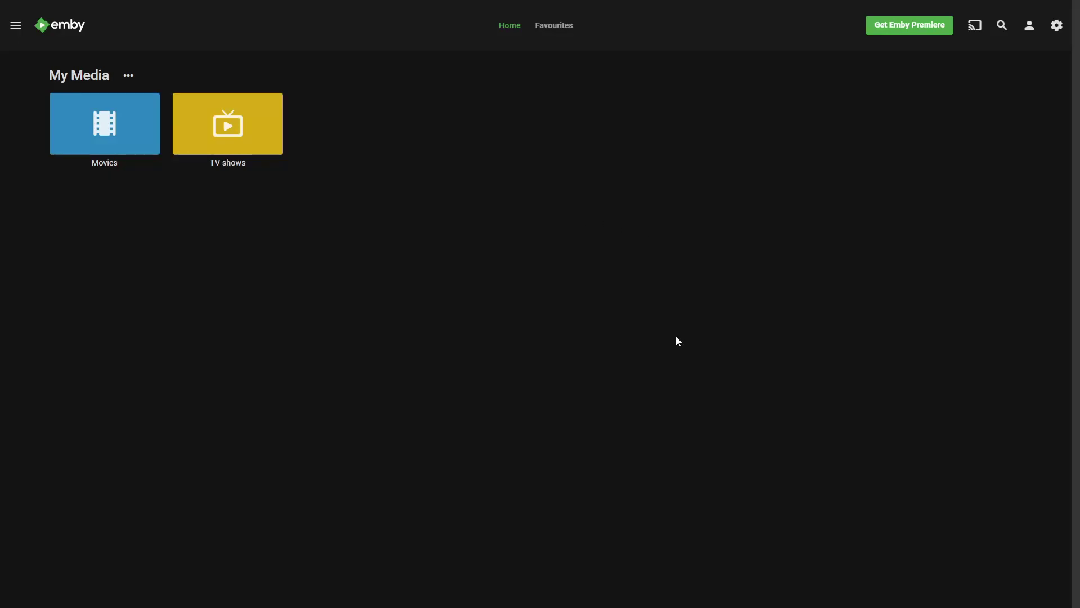
- Create a new API key in the server management area for an app named home-assistant and select the generated key
left_click(12, 31)
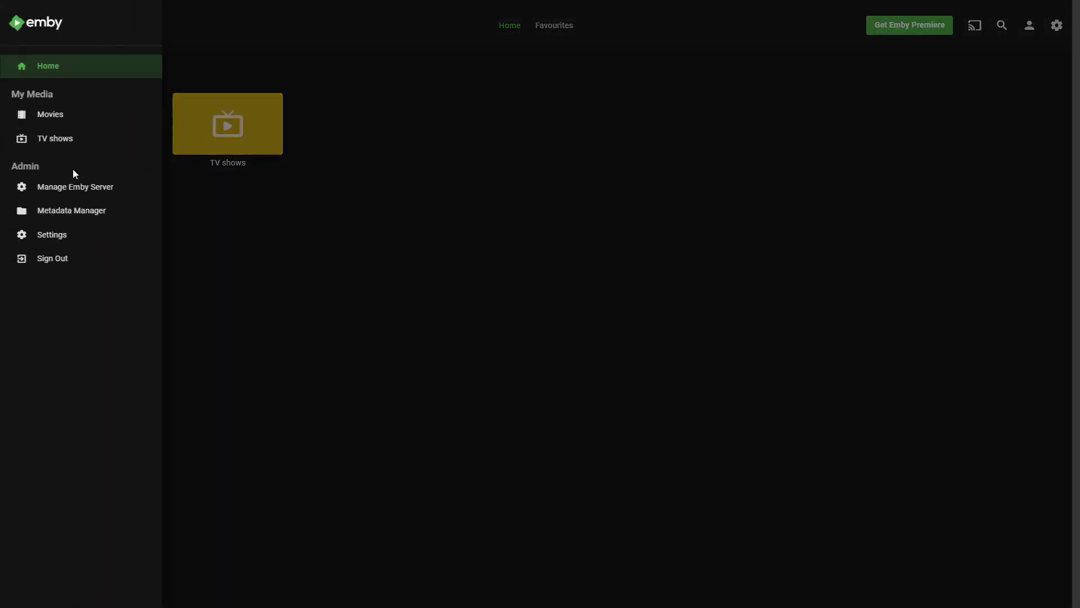
left_click(77, 188)
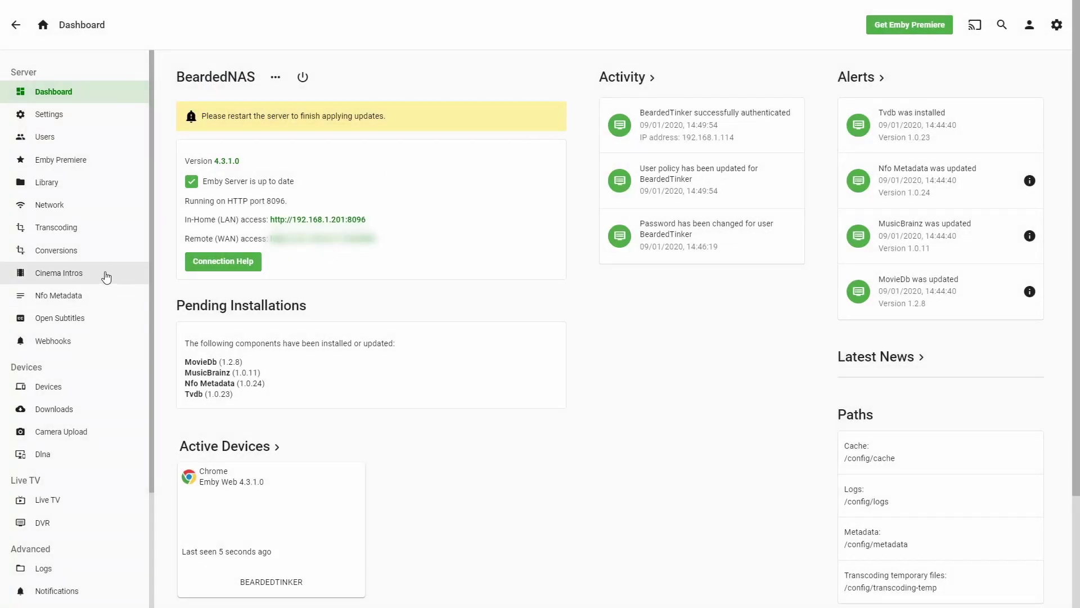
left_click(106, 355)
scroll(65, 434, "down", 3)
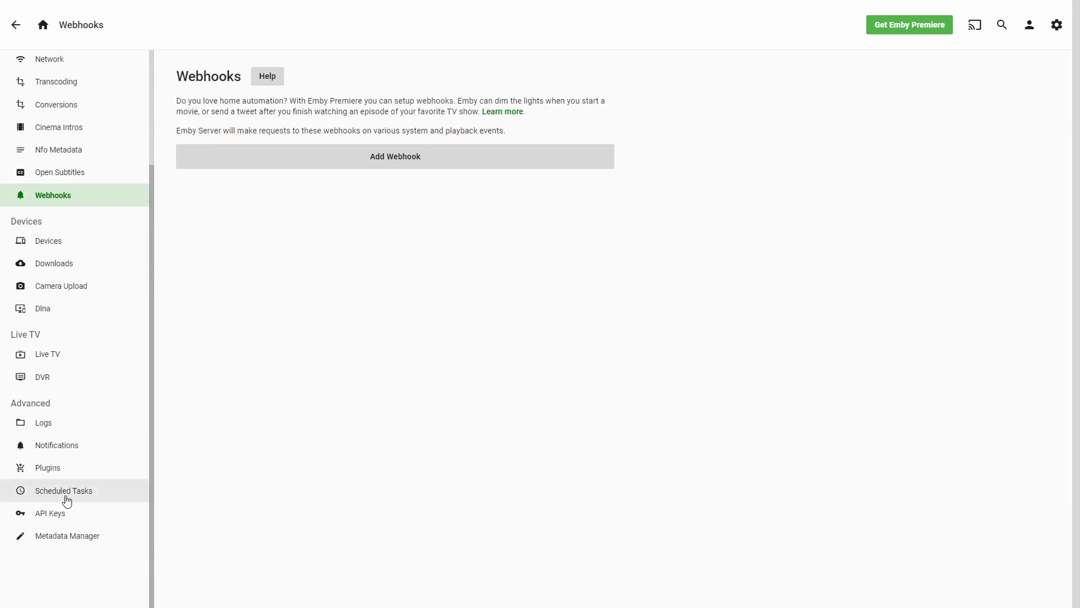
left_click(71, 513)
left_click(250, 75)
type("home-assistant")
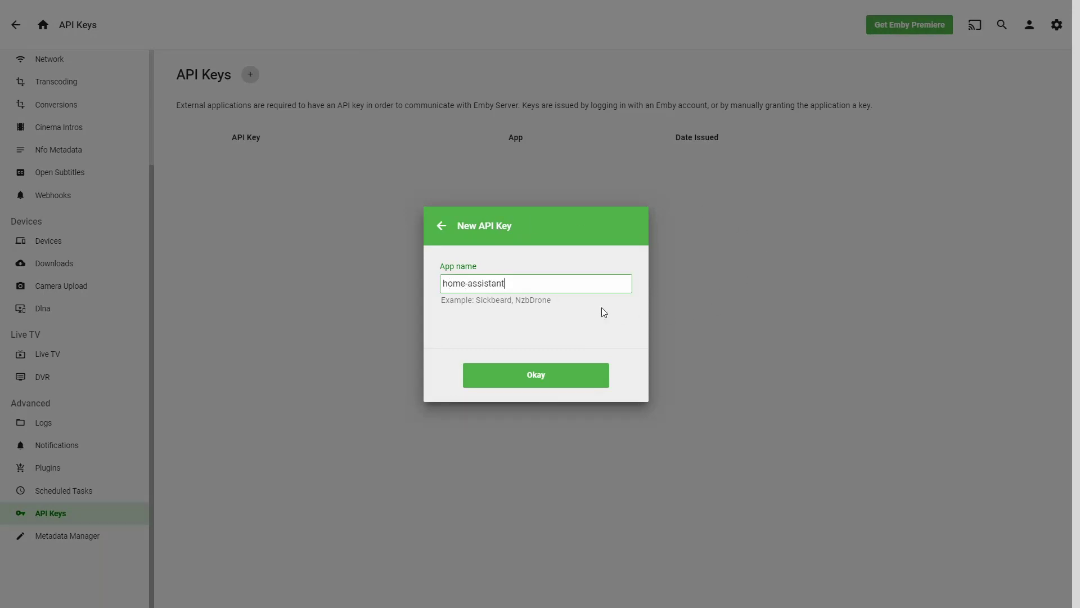
left_click(569, 378)
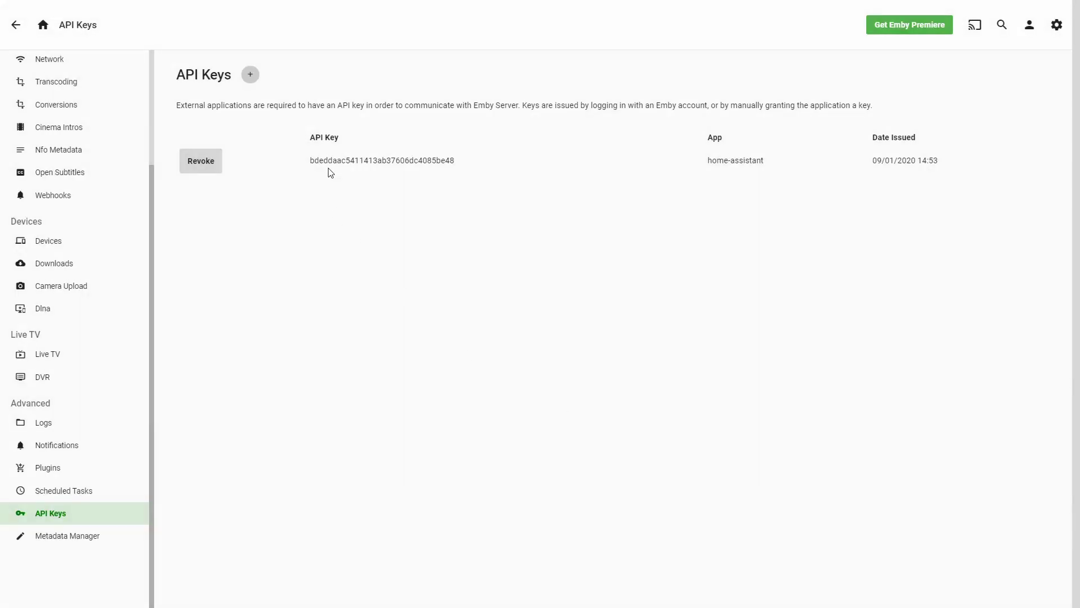
double_click(334, 162)
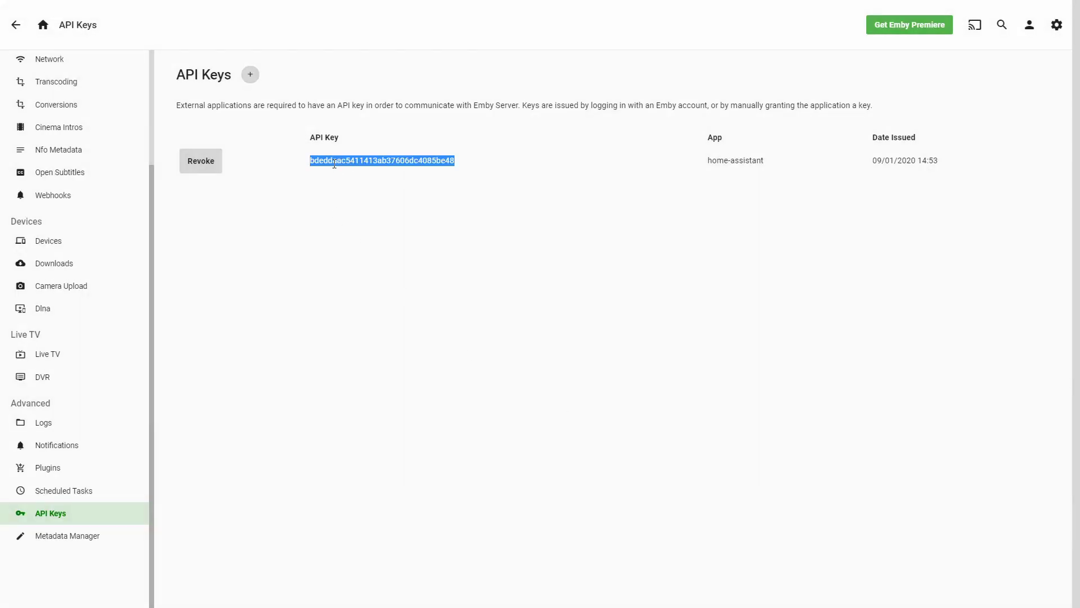
- Switch to Synology DSM and open configuration.yaml from the docker/home-assistant folder in Text Editor
key("alt+Tab")
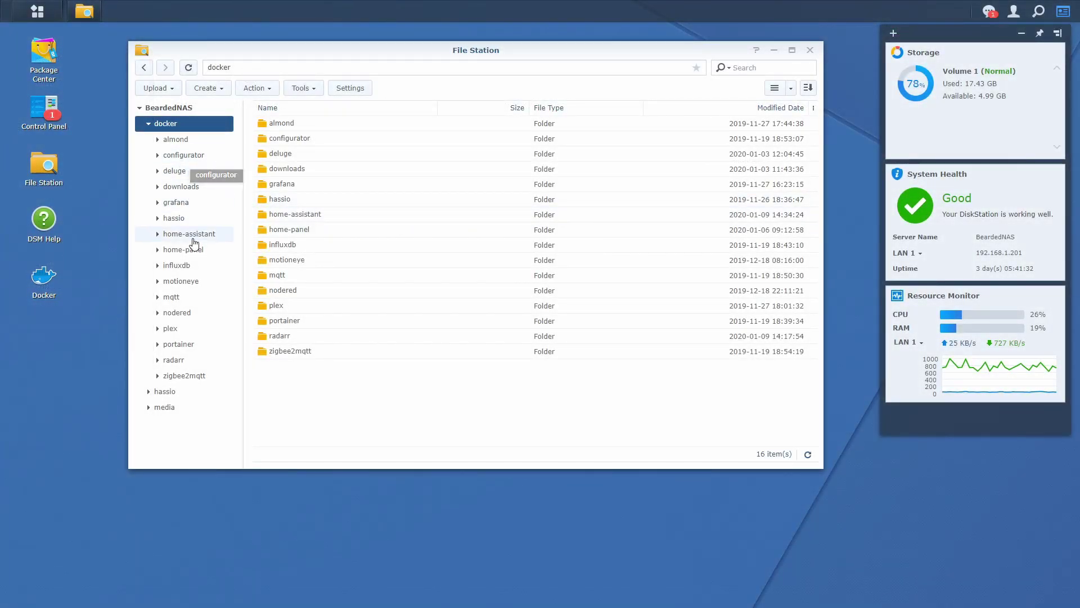
left_click(215, 240)
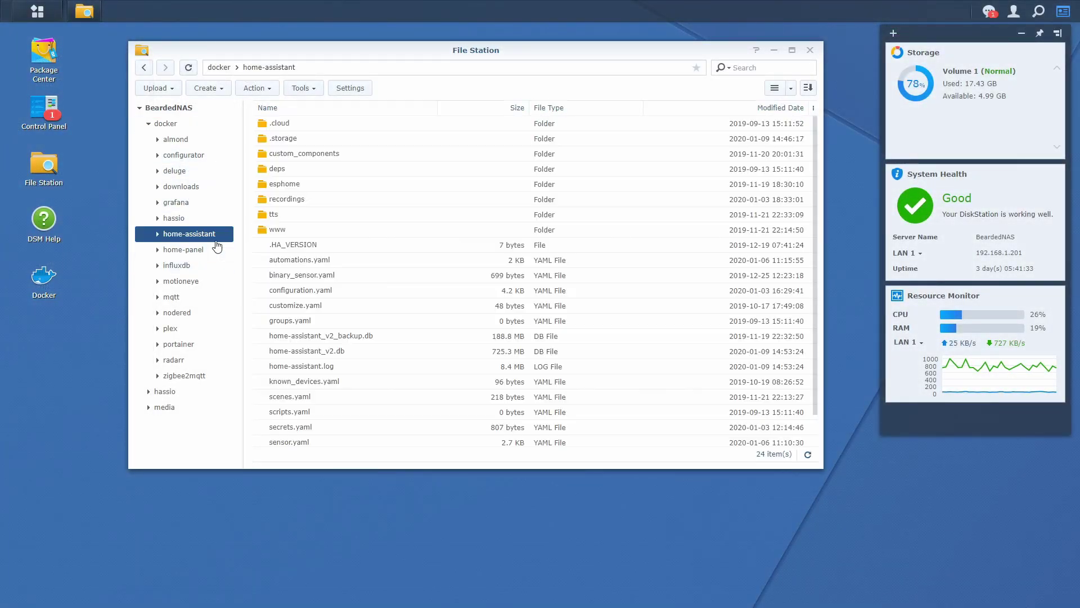
double_click(322, 294)
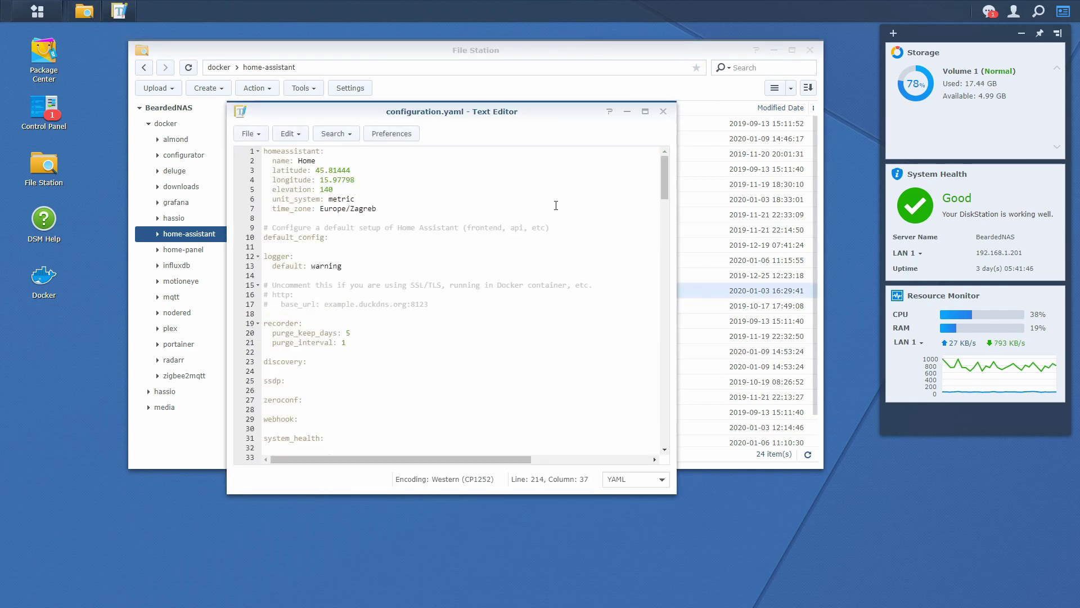
- Add the comment "# Emby" below the Netflix source at the end of the media_player section in configuration.yaml
scroll(542, 190, "down", 5)
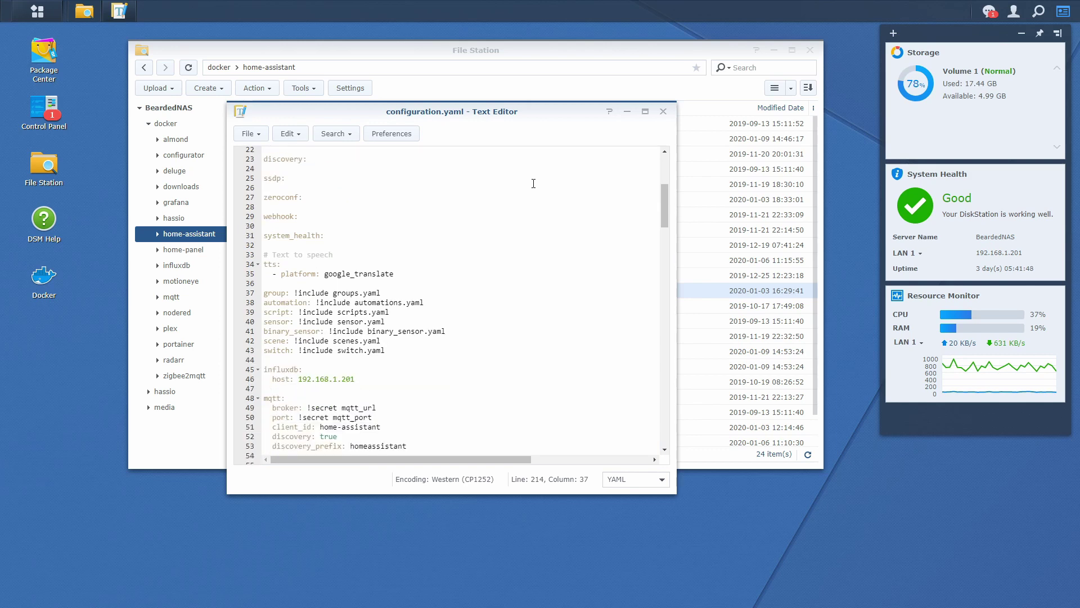
scroll(532, 184, "down", 6)
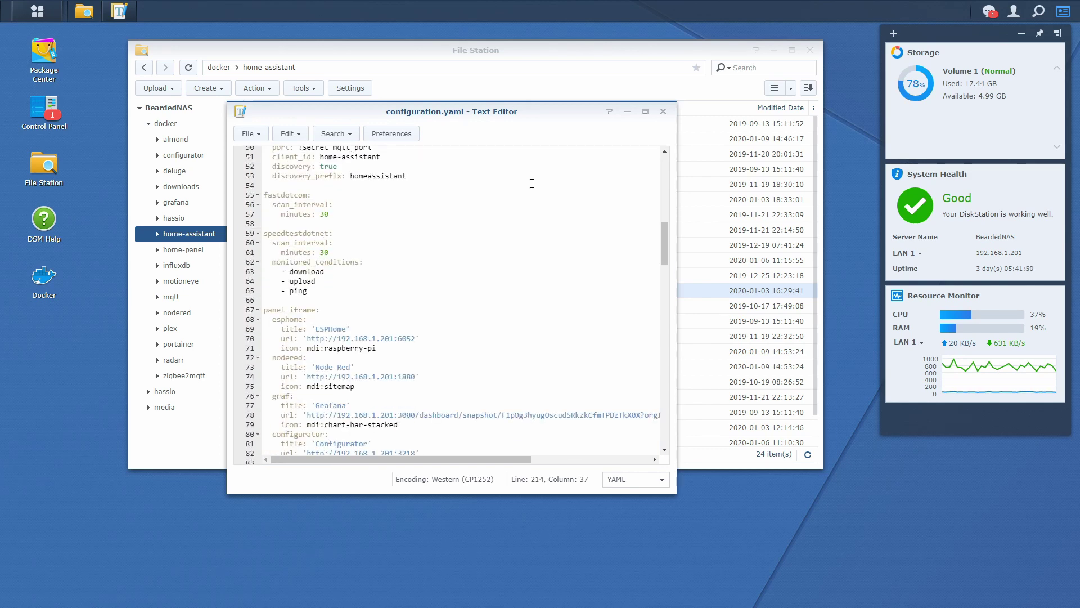
scroll(530, 183, "down", 5)
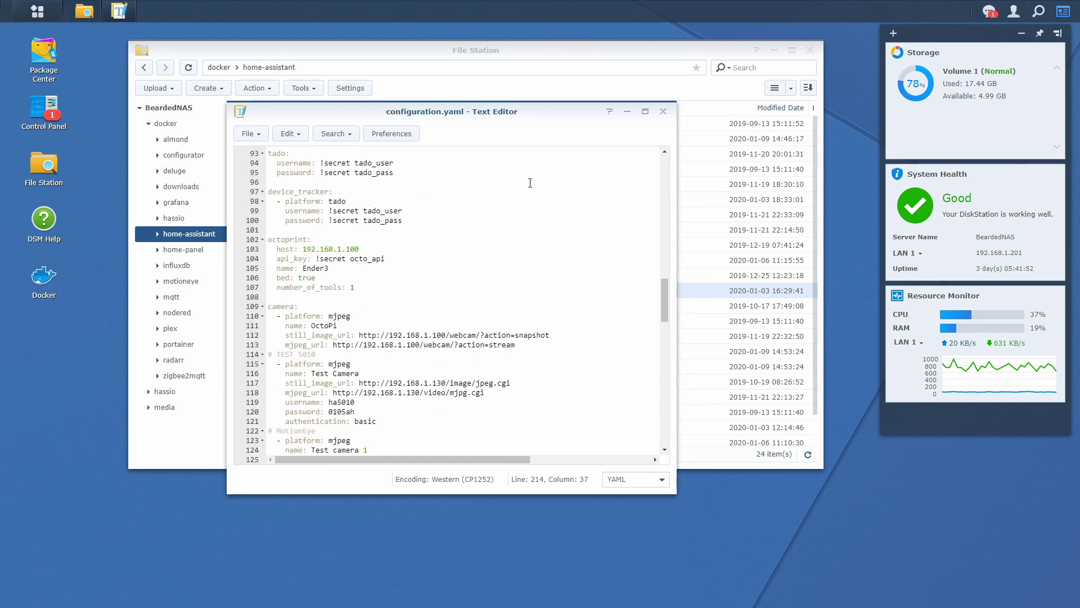
scroll(530, 183, "down", 6)
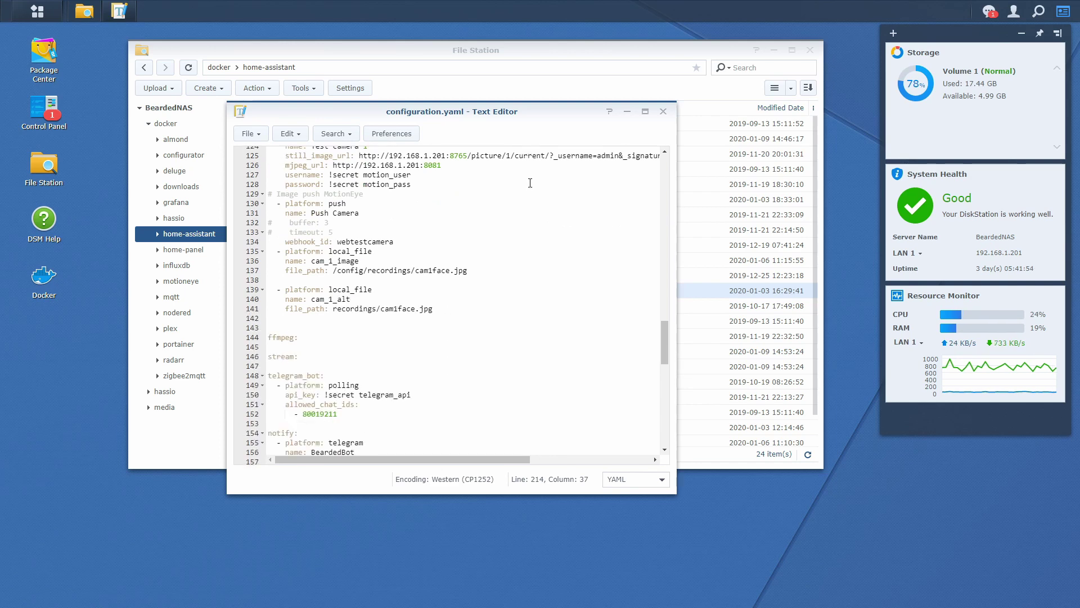
scroll(530, 183, "down", 2)
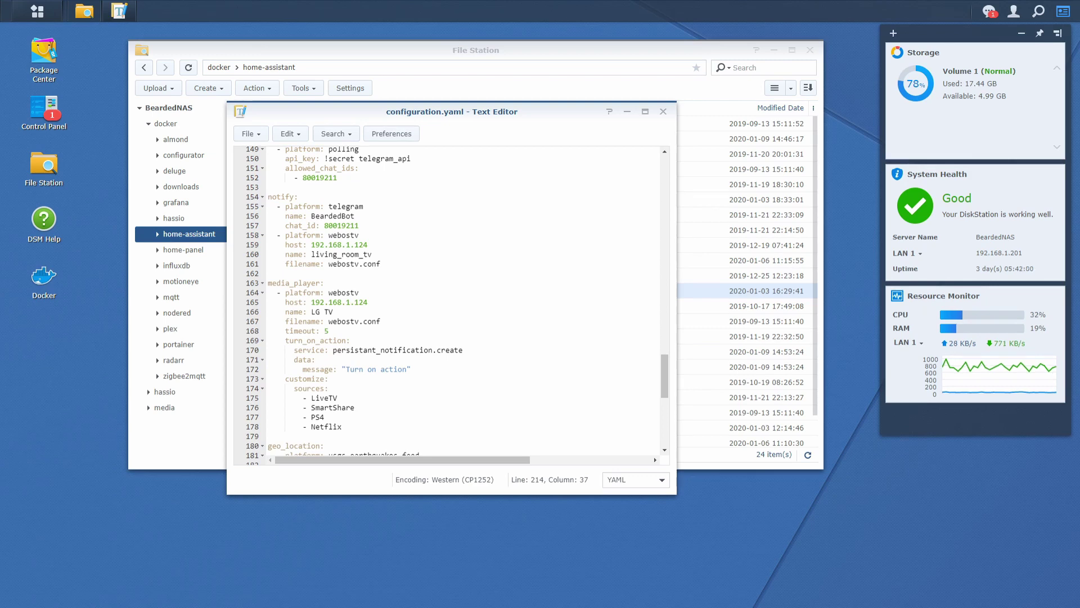
left_click(364, 422)
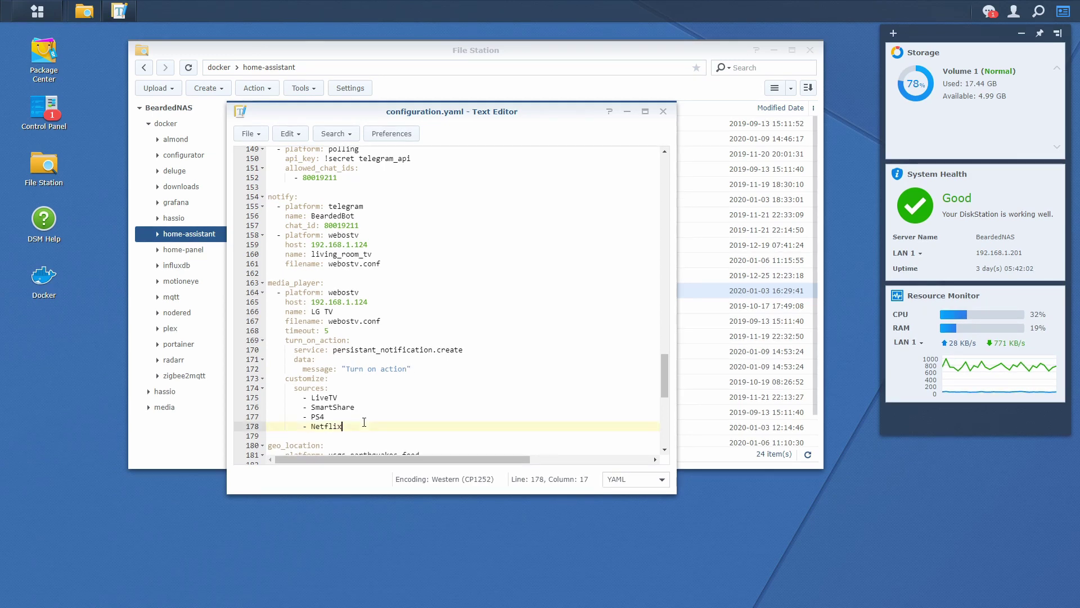
key("Return")
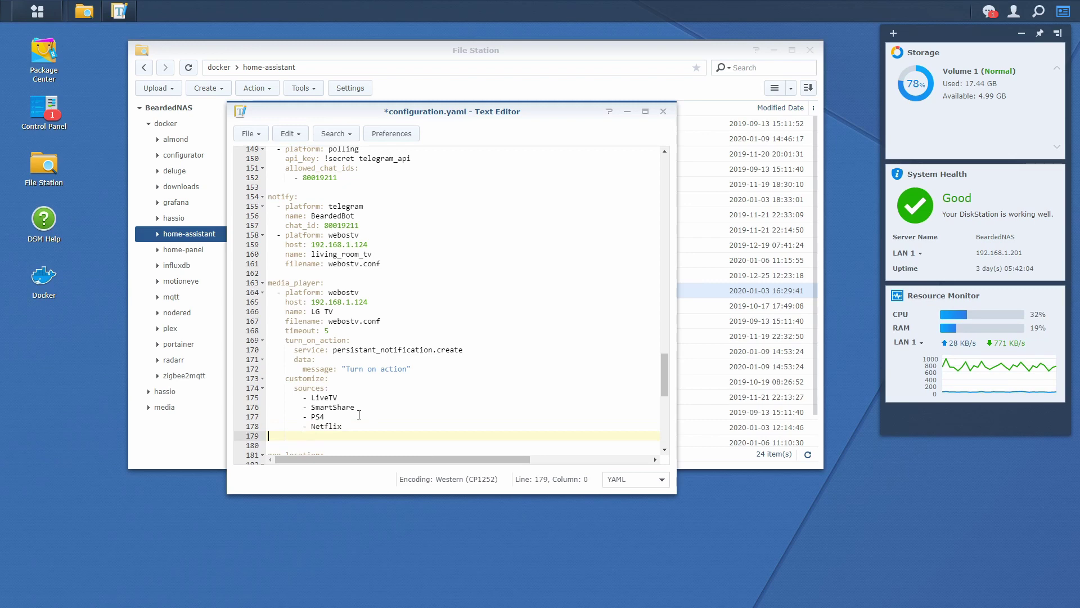
type("# Emby")
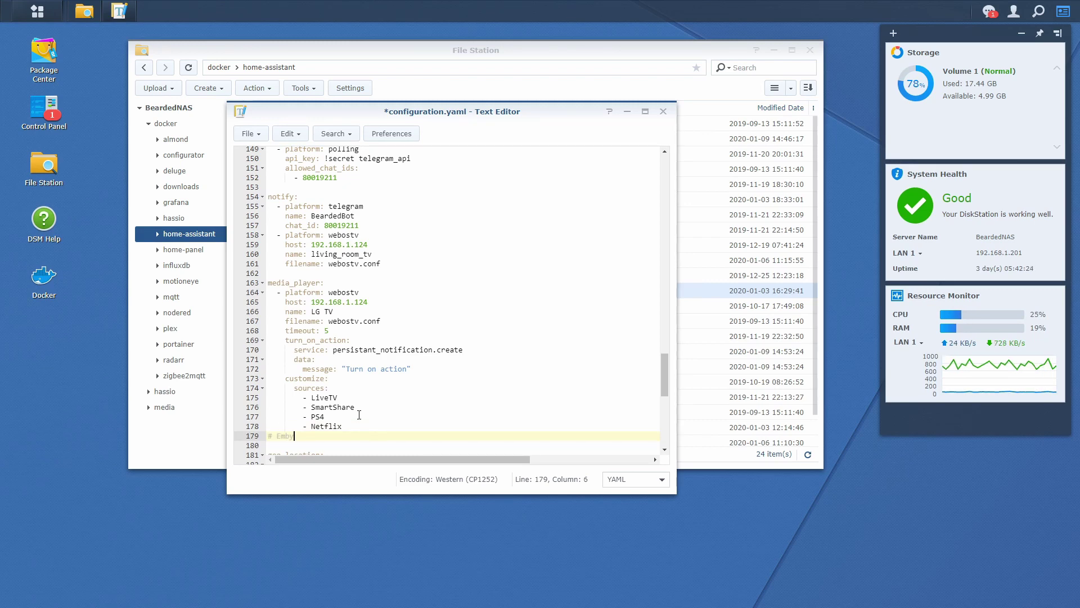
key("Return")
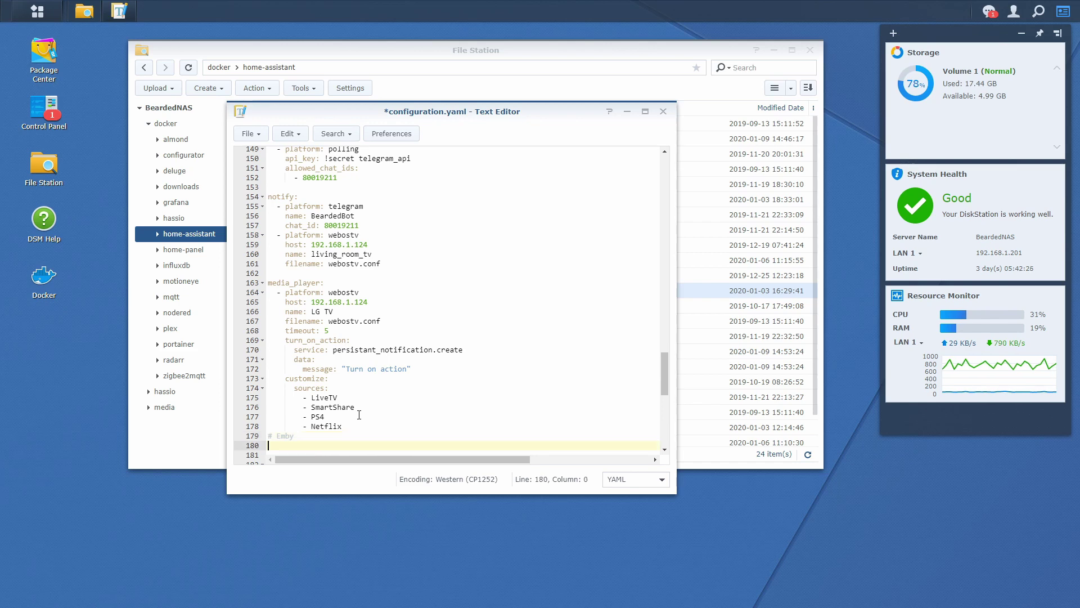
- Add a media player entry under the Emby comment with platform emby, host 192.168.1.201 and api_key !secret emby_key
type("- platform: emby")
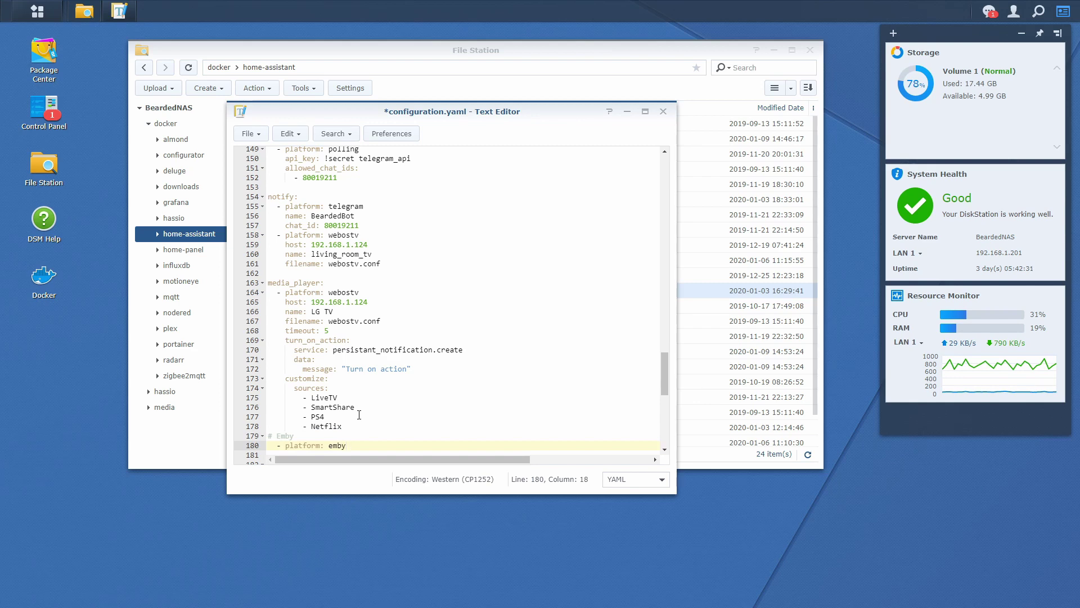
key("Return")
type("hos")
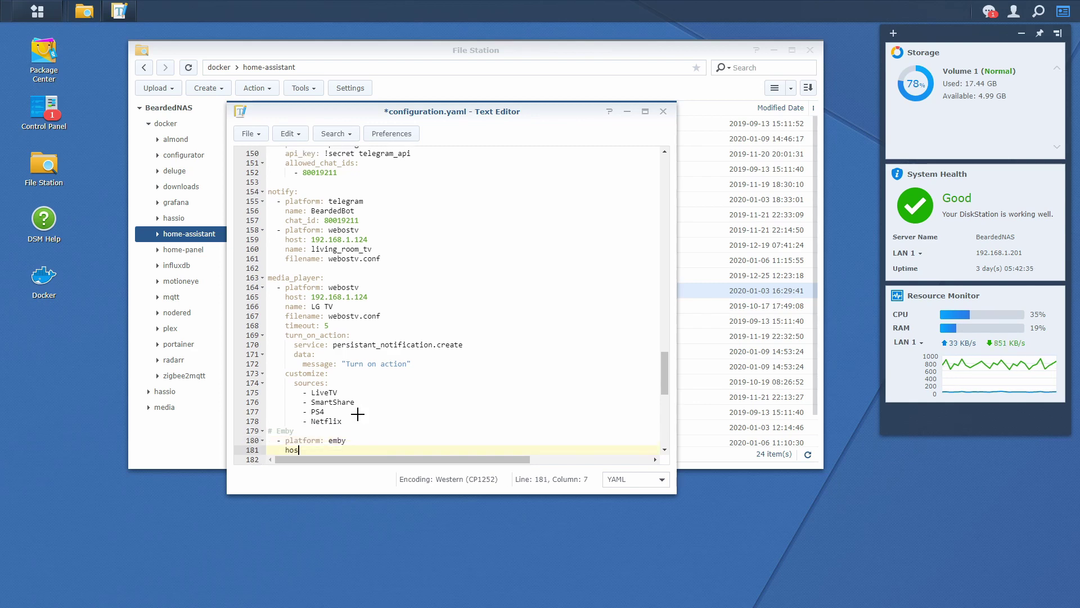
type("t: 192.168.1.201")
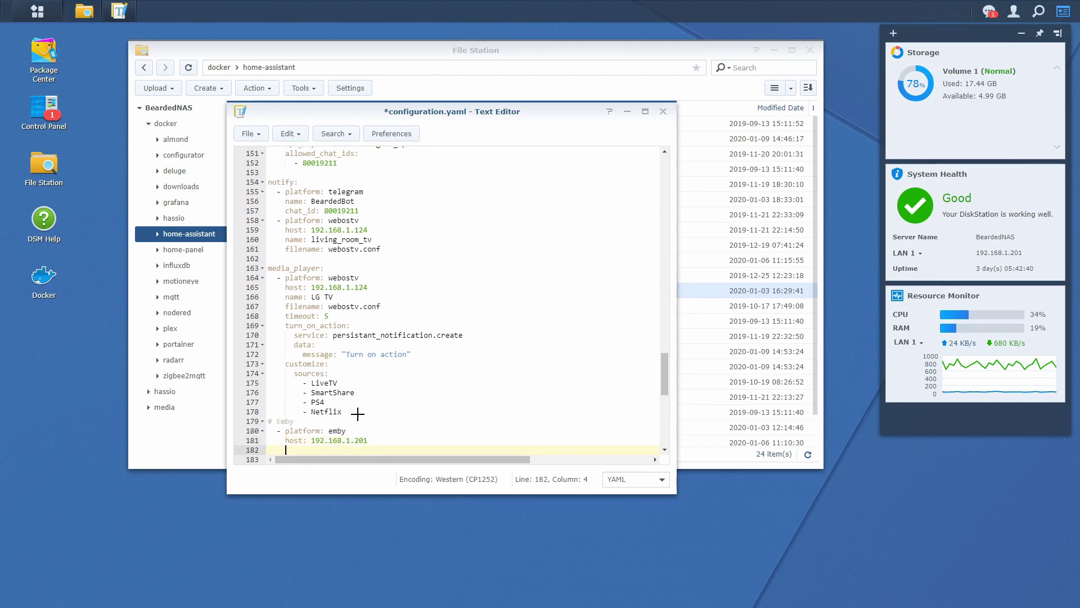
key("Return")
type("api_key:")
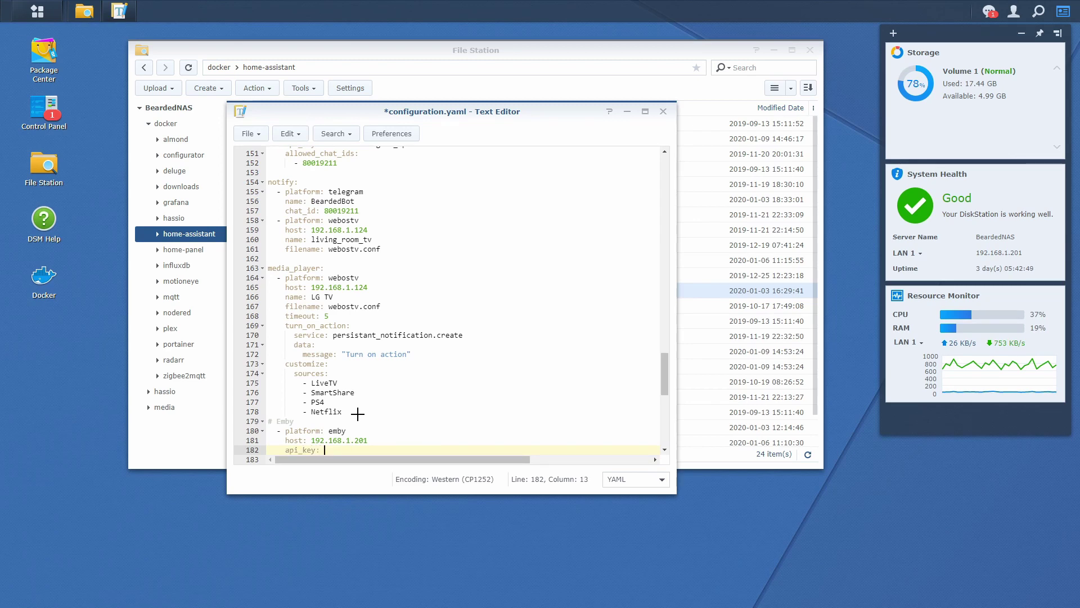
type(" !secret")
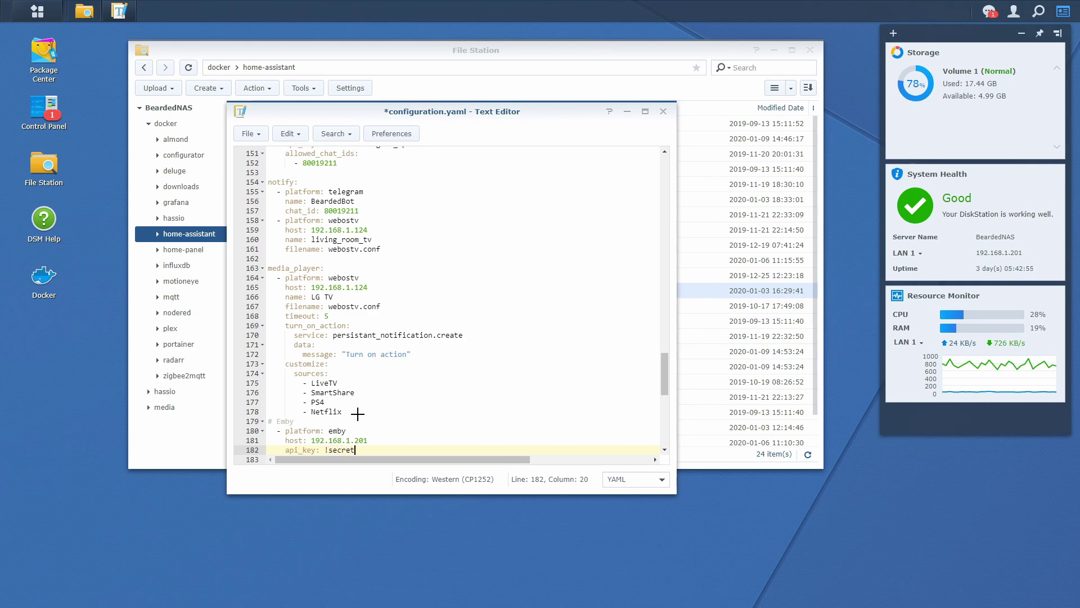
type(" emby")
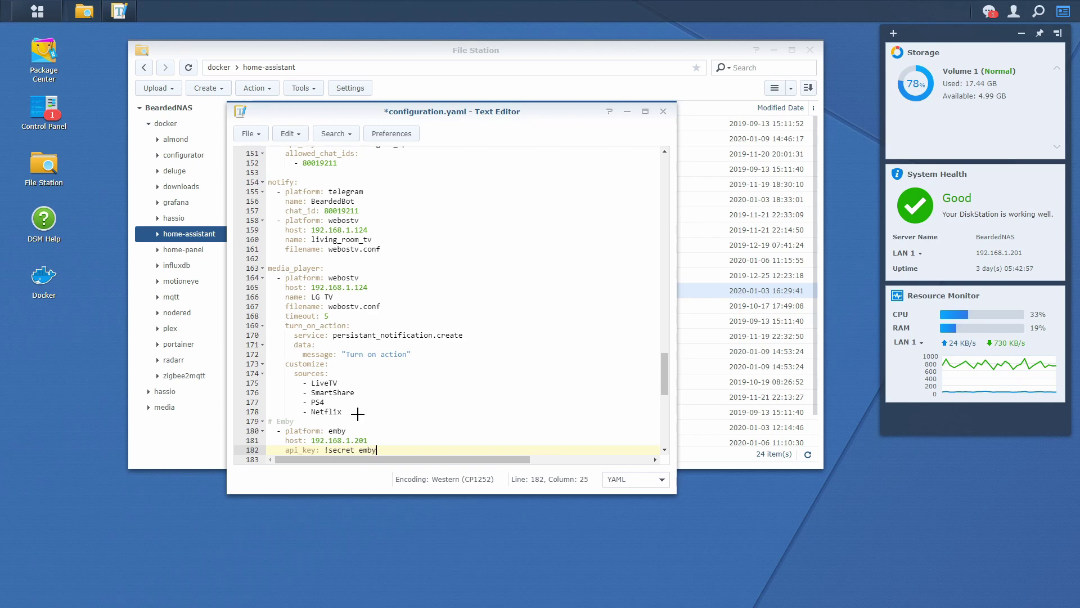
type("_key")
key("Return")
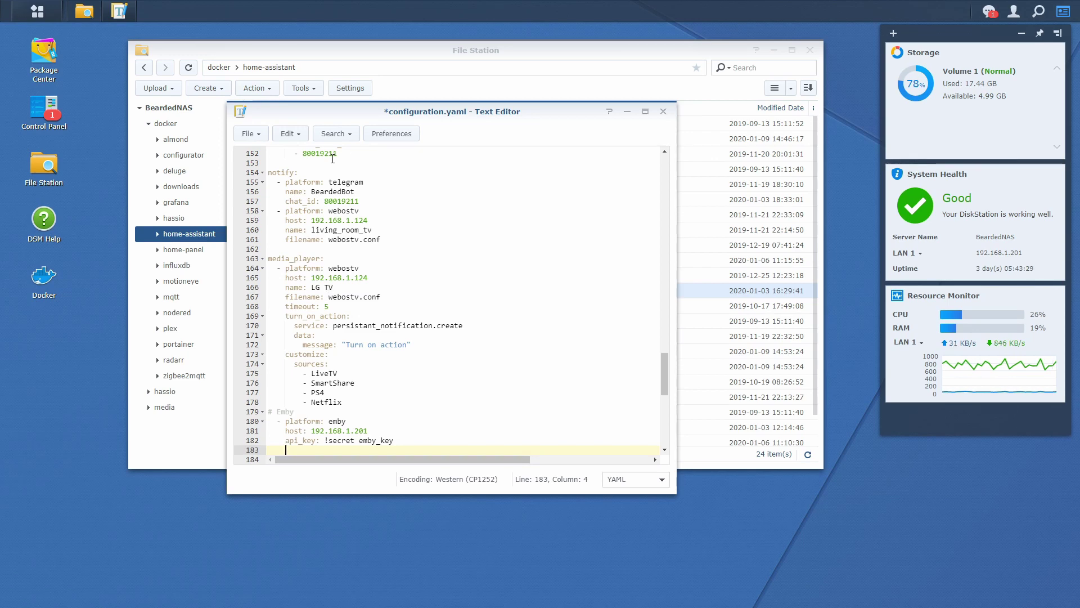
- Save configuration.yaml and close the text editor
key("ctrl+s")
left_click(353, 57)
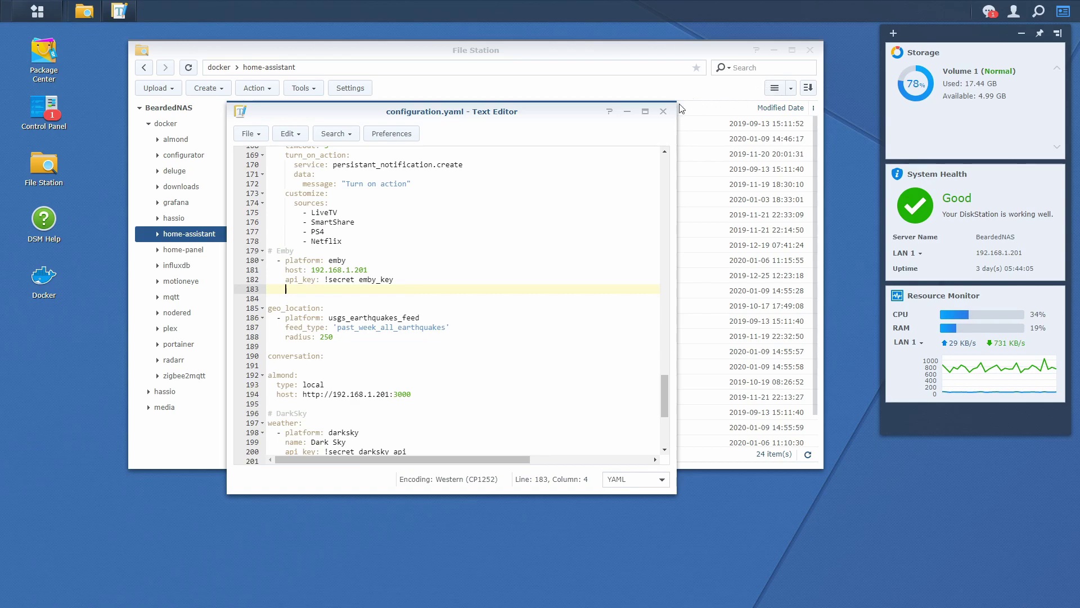
left_click(670, 113)
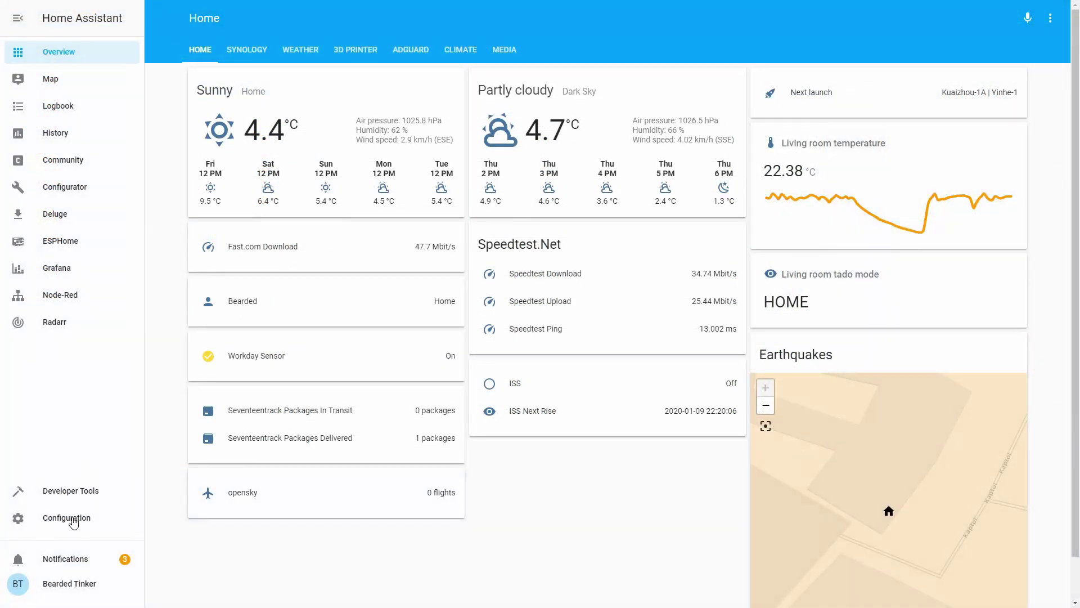
- Switch to Home Assistant, validate the configuration in Server Controls and restart the server
left_click(100, 523)
left_click(593, 422)
left_click(719, 191)
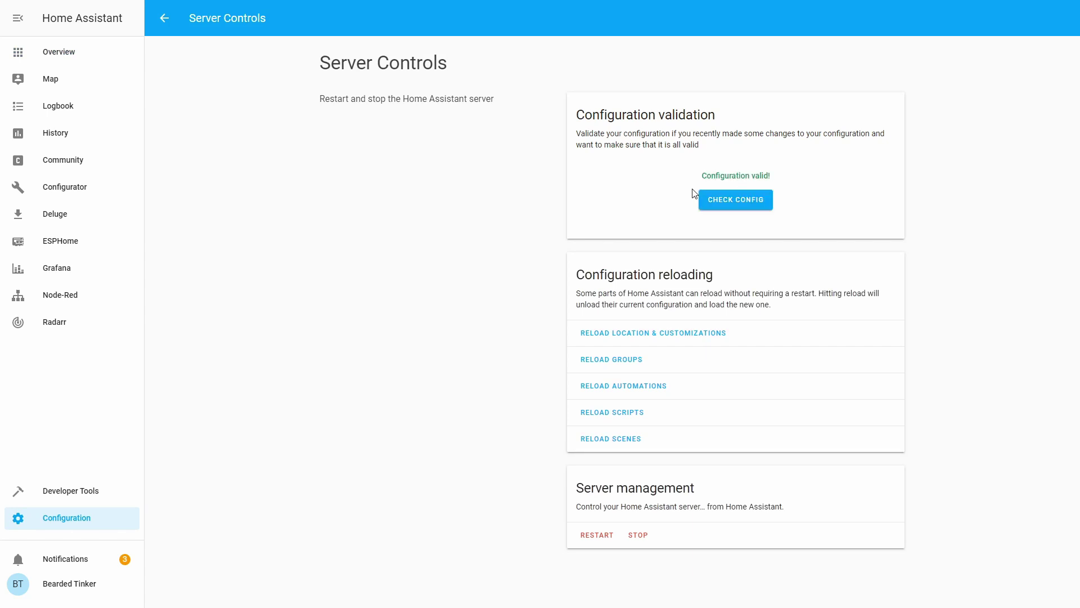
left_click(593, 542)
left_click(628, 337)
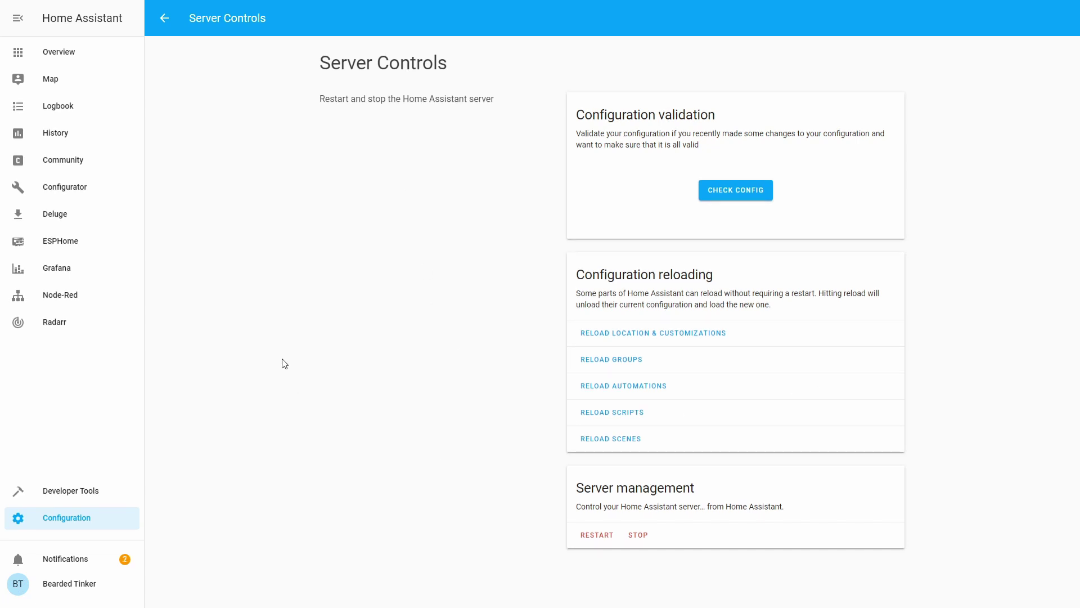
- Add an Entities card with the Emby - Emby Web - Chrome entity to the Media view and check the entity's details
left_click(77, 52)
left_click(505, 49)
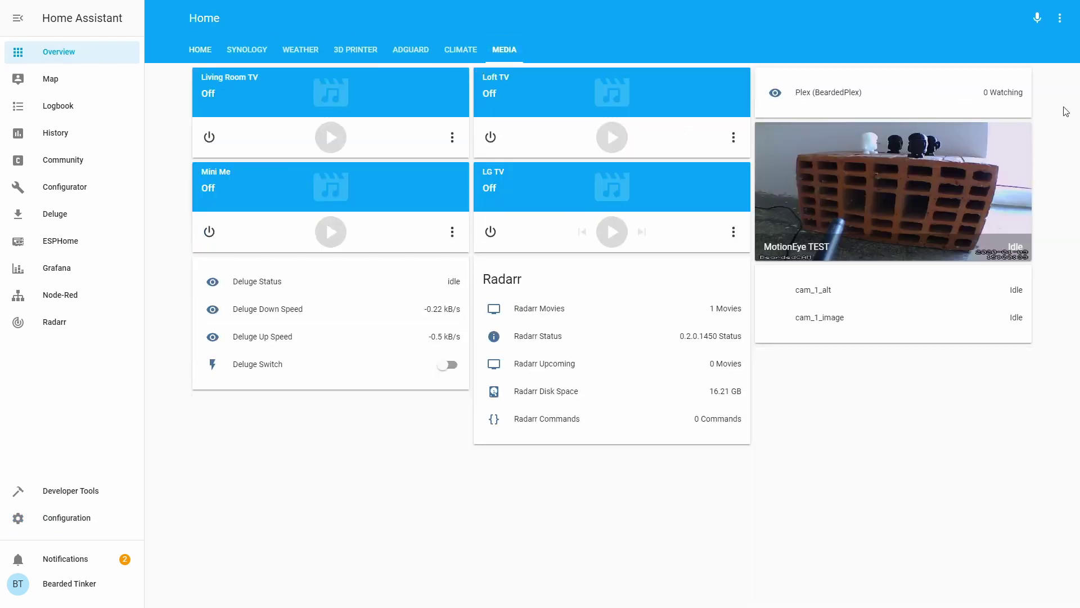
left_click(1060, 20)
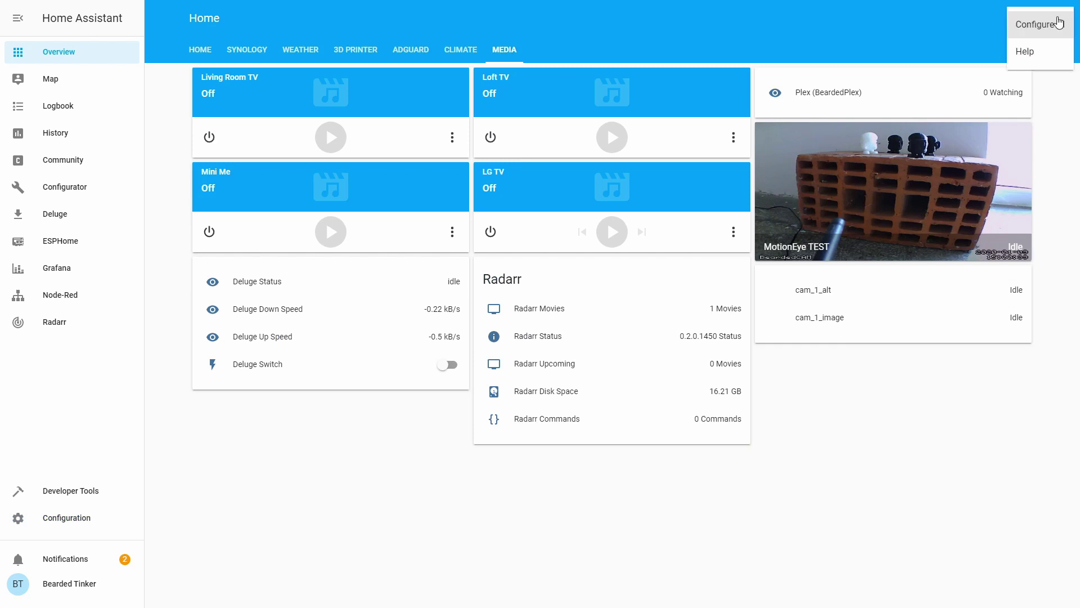
left_click(1036, 25)
left_click(1055, 545)
left_click(705, 211)
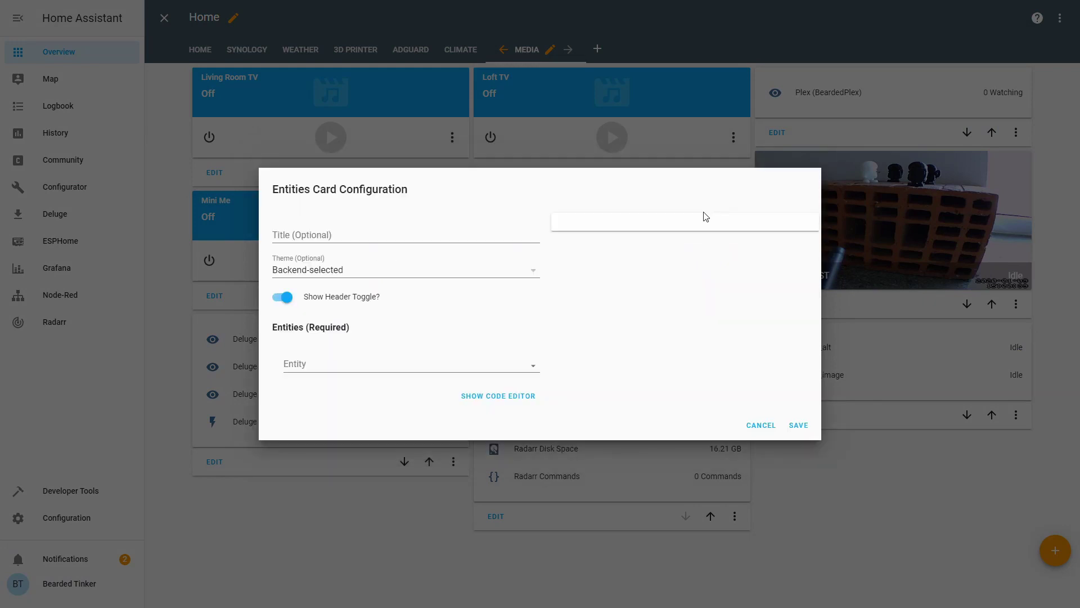
left_click(366, 361)
type("emb")
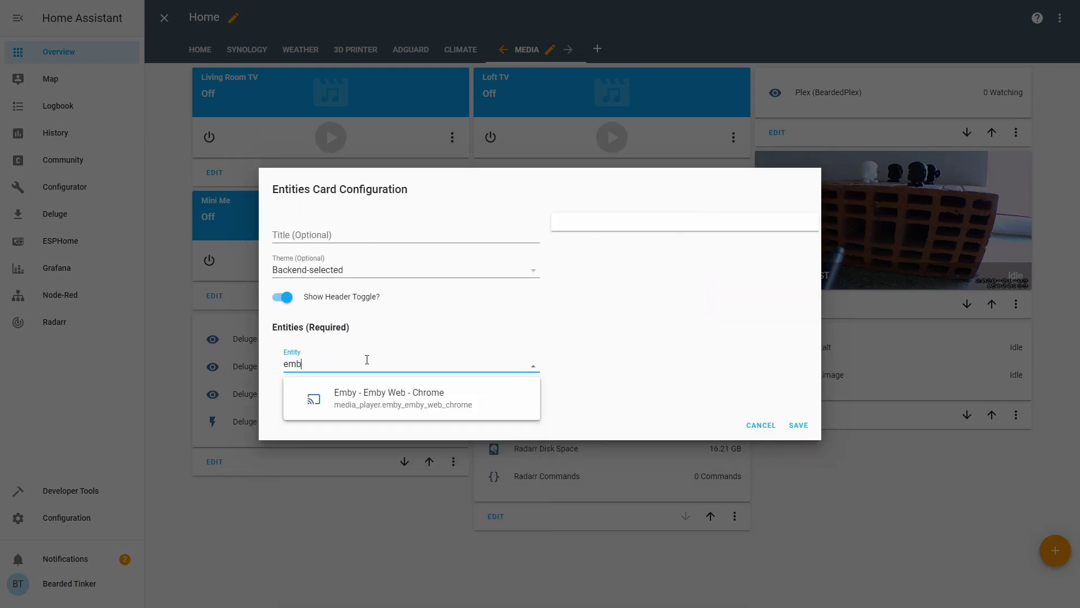
left_click(454, 398)
left_click(801, 446)
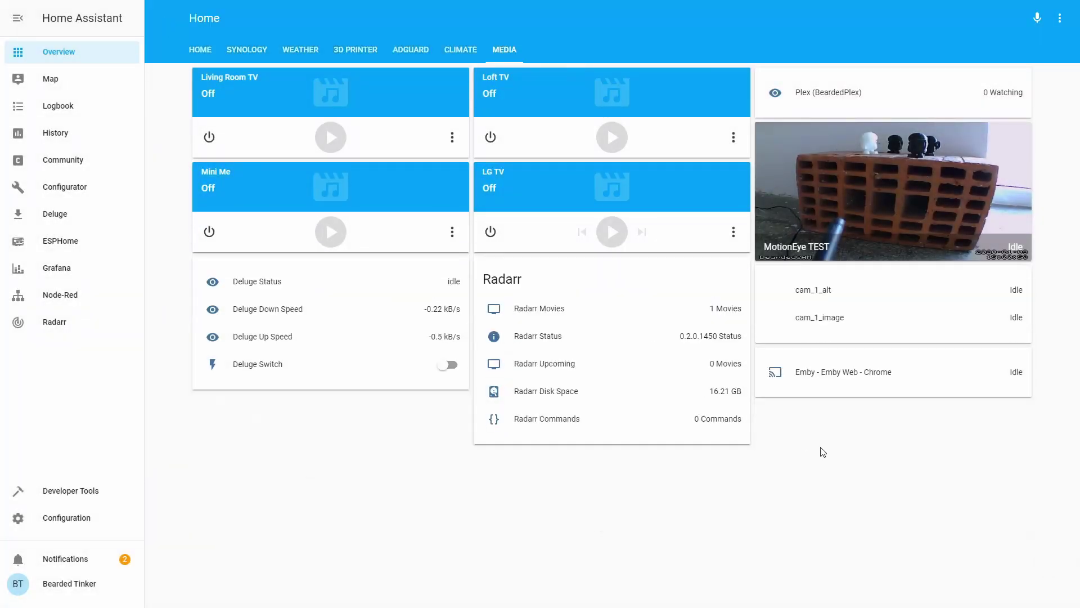
left_click(837, 375)
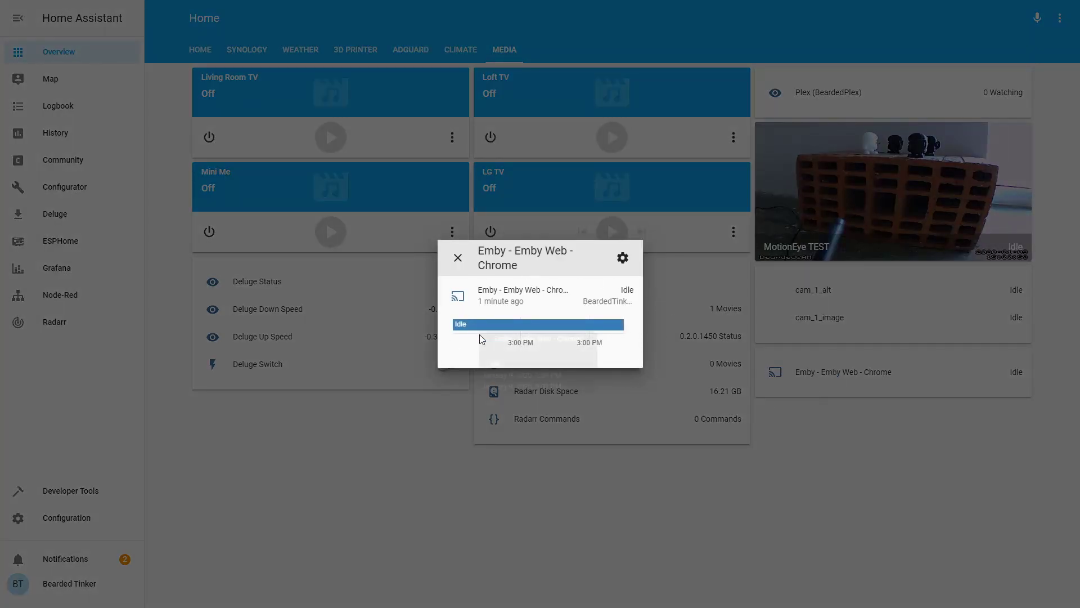
left_click(457, 259)
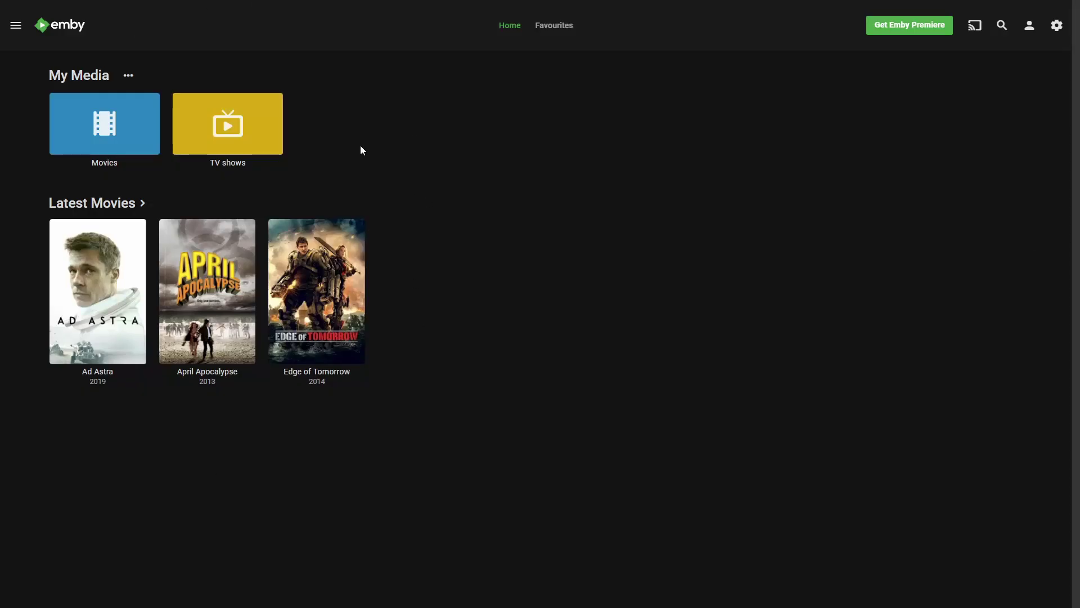
- Switch to Emby, look through the available options for the movie Ad Astra and start playing it
mouse_move(137, 243)
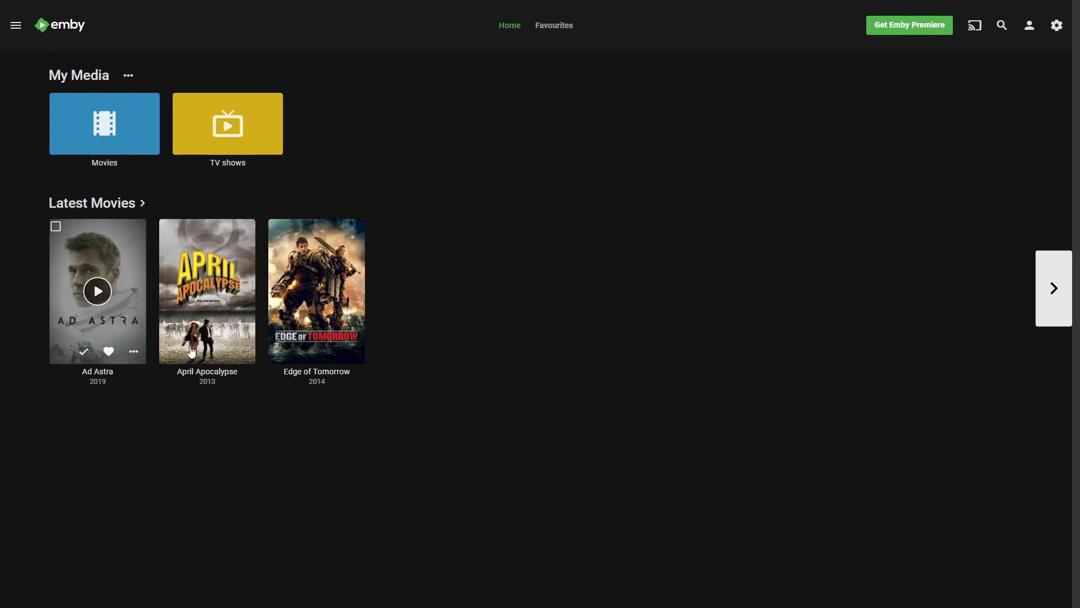
mouse_move(180, 361)
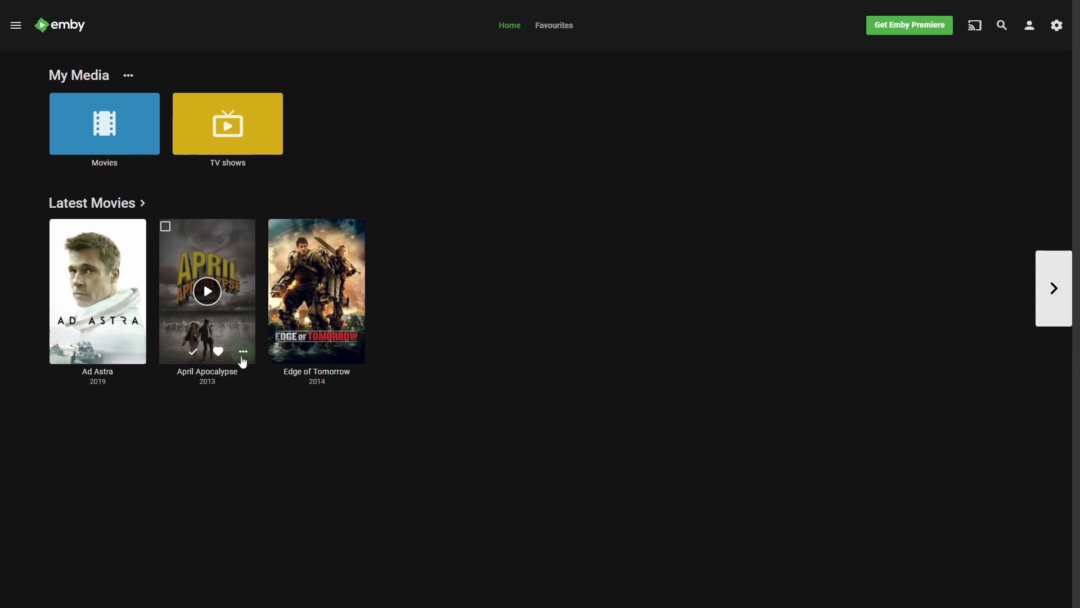
left_click(135, 352)
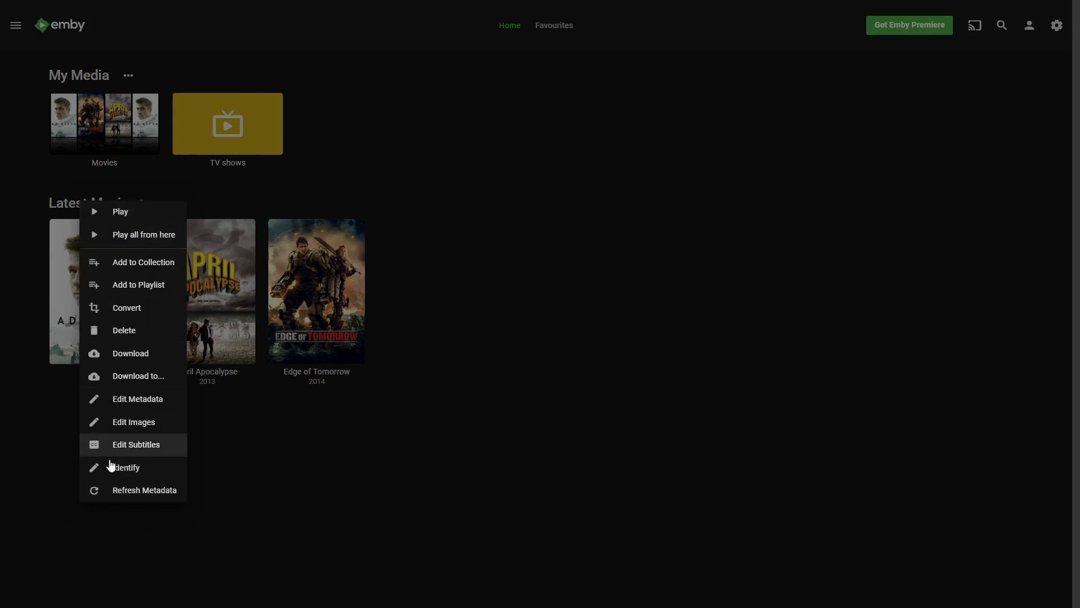
left_click(251, 454)
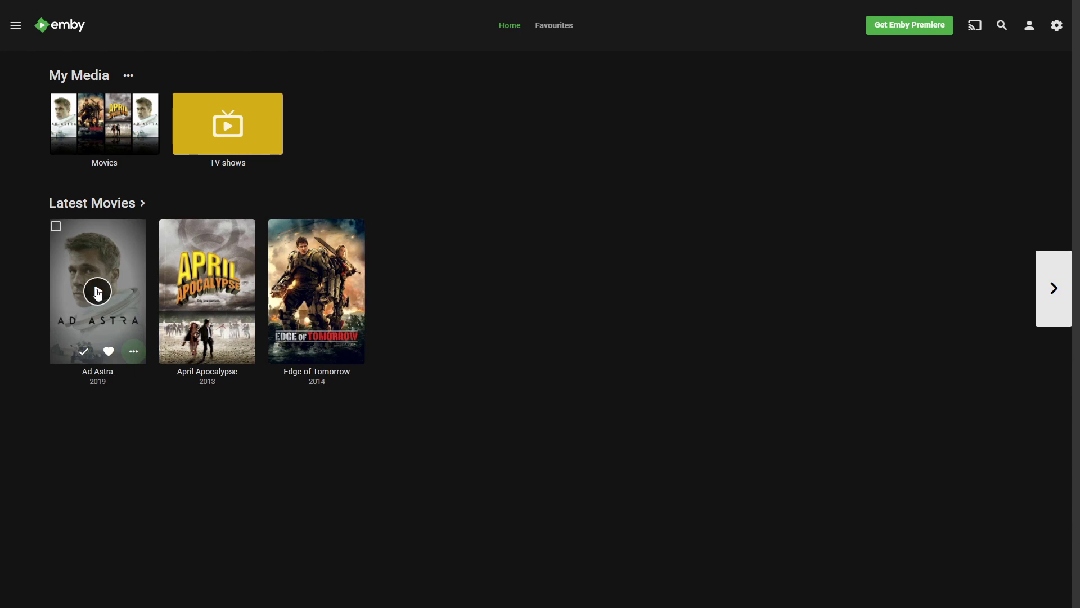
left_click(98, 291)
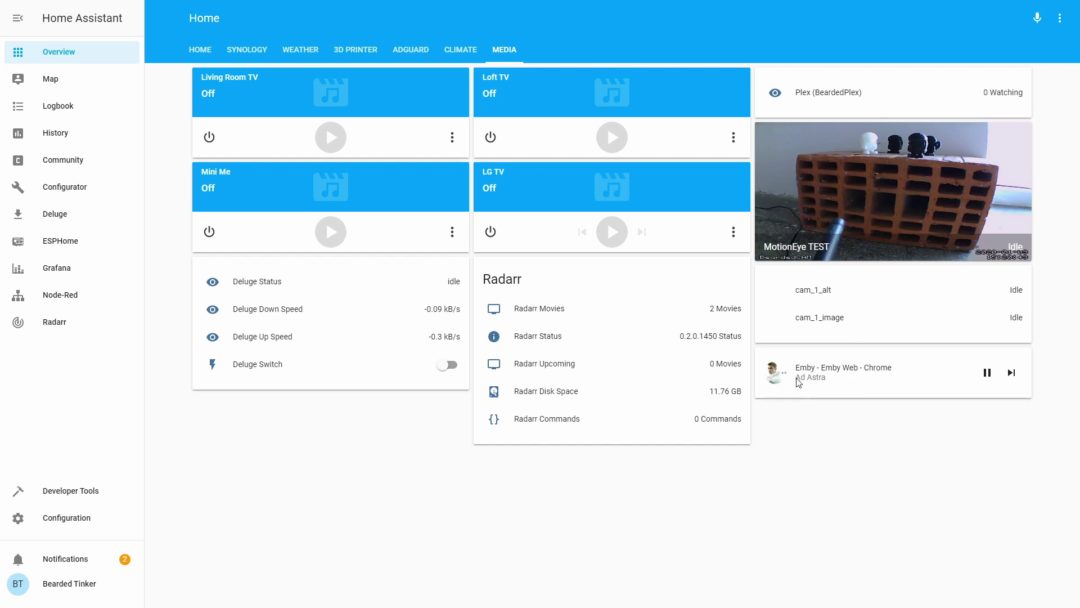
- Switch to Home Assistant, test the playback control in the Emby player's details and pause Ad Astra from its Media view card
left_click(811, 373)
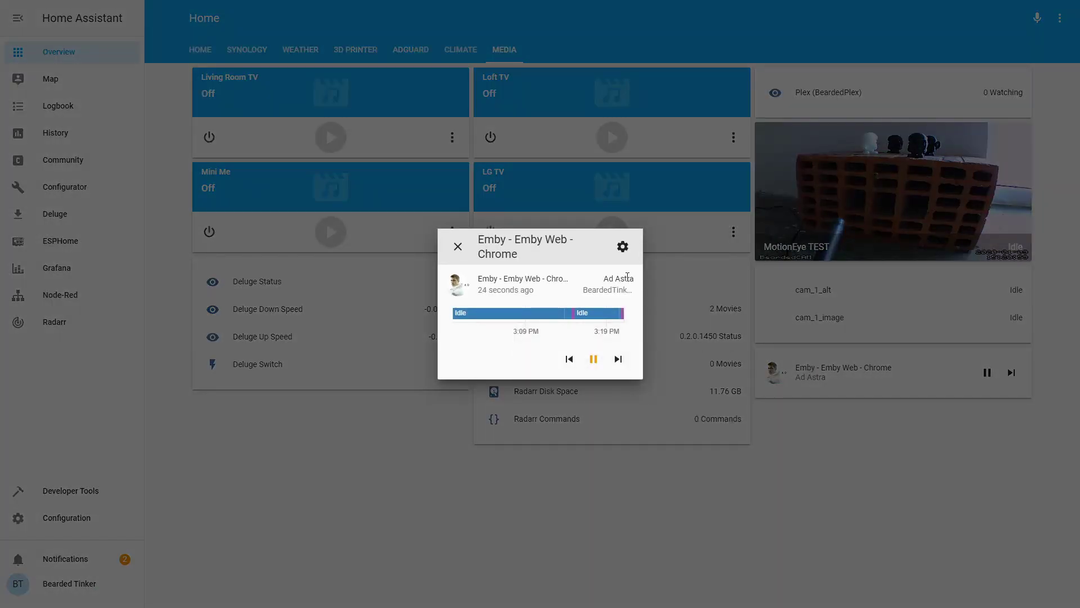
mouse_move(601, 315)
left_click(592, 360)
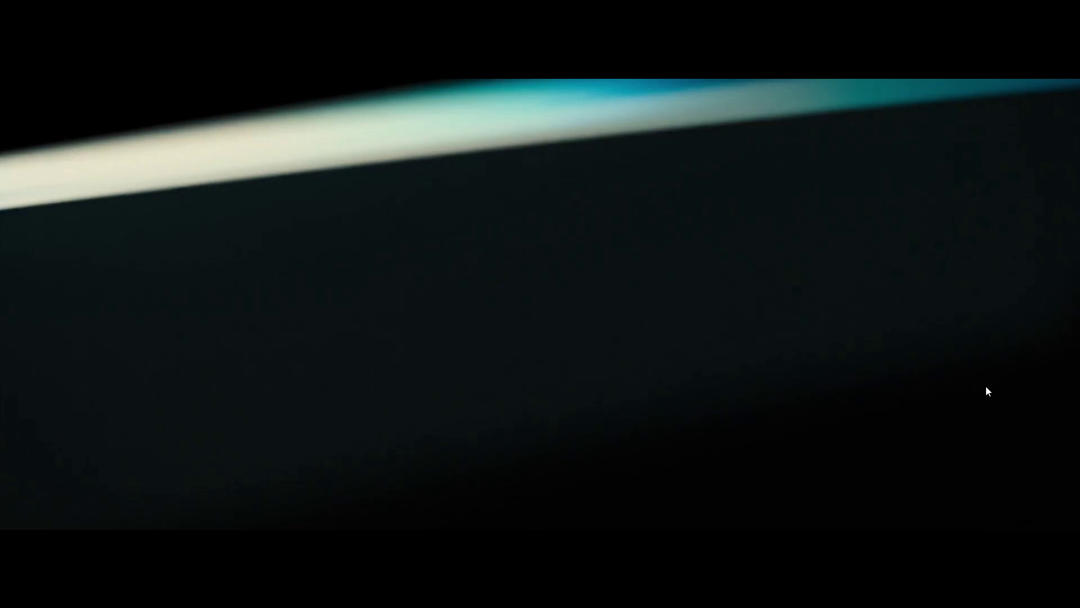
mouse_move(989, 378)
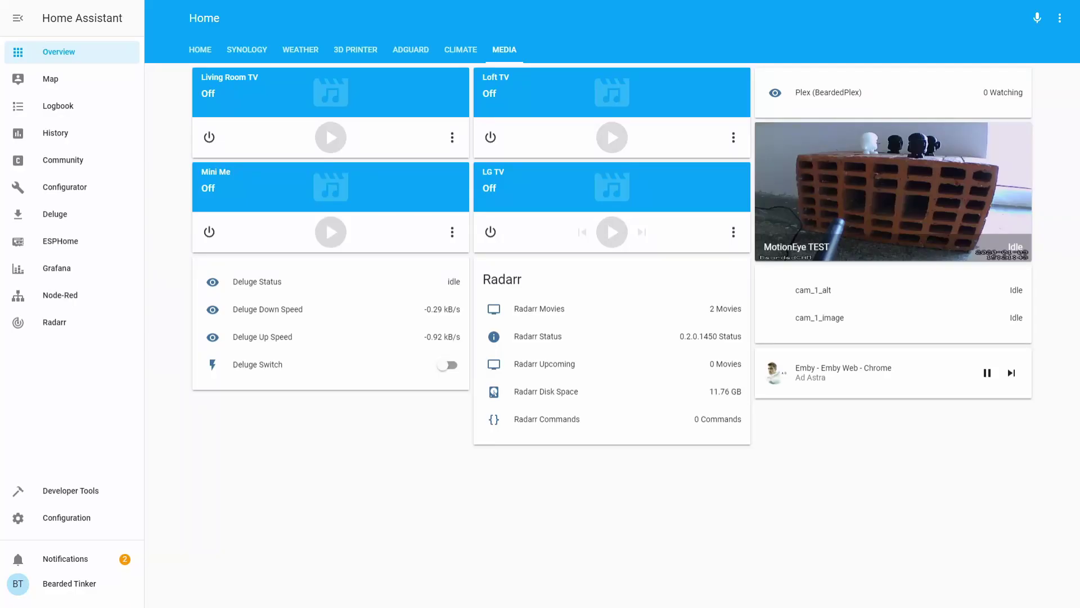
left_click(987, 373)
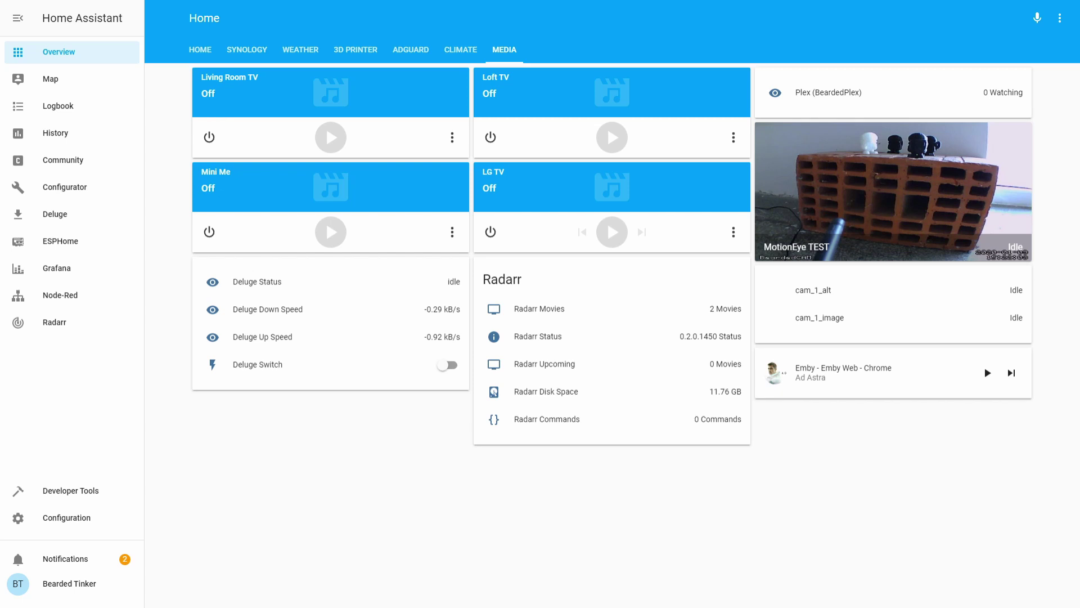